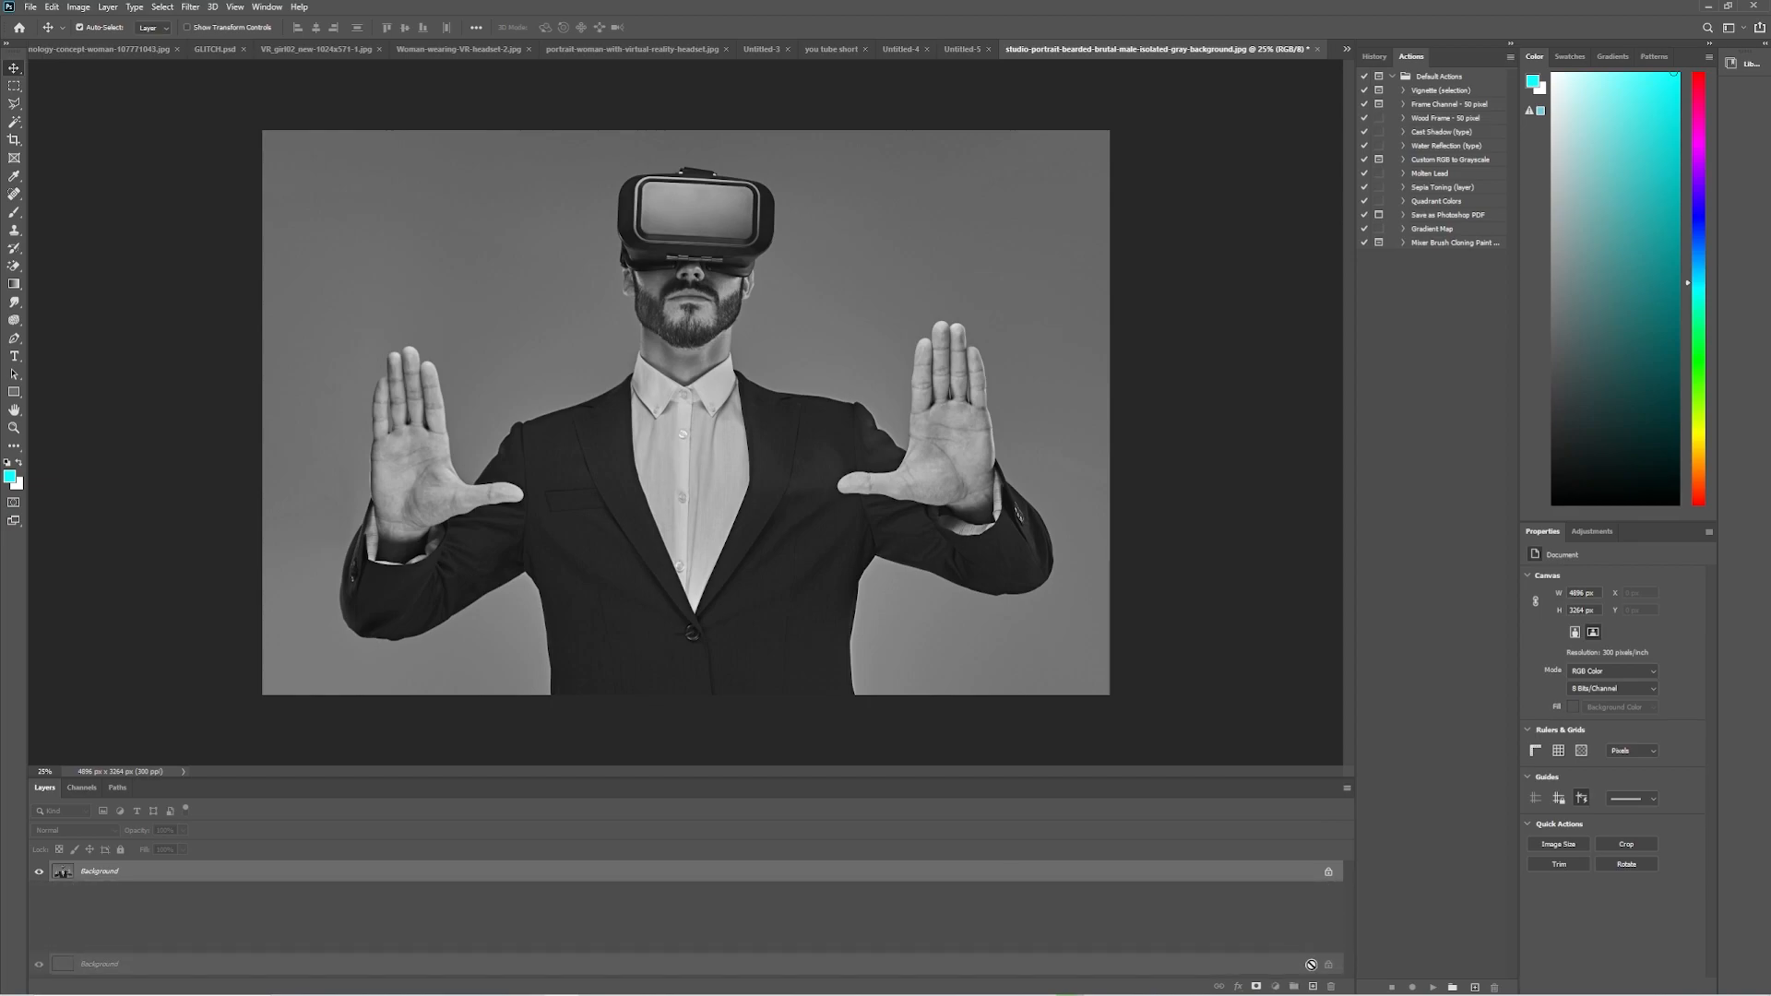
Duplicate the Background layer twice and hide the original Background layer.
drag(1235, 876, 1314, 987)
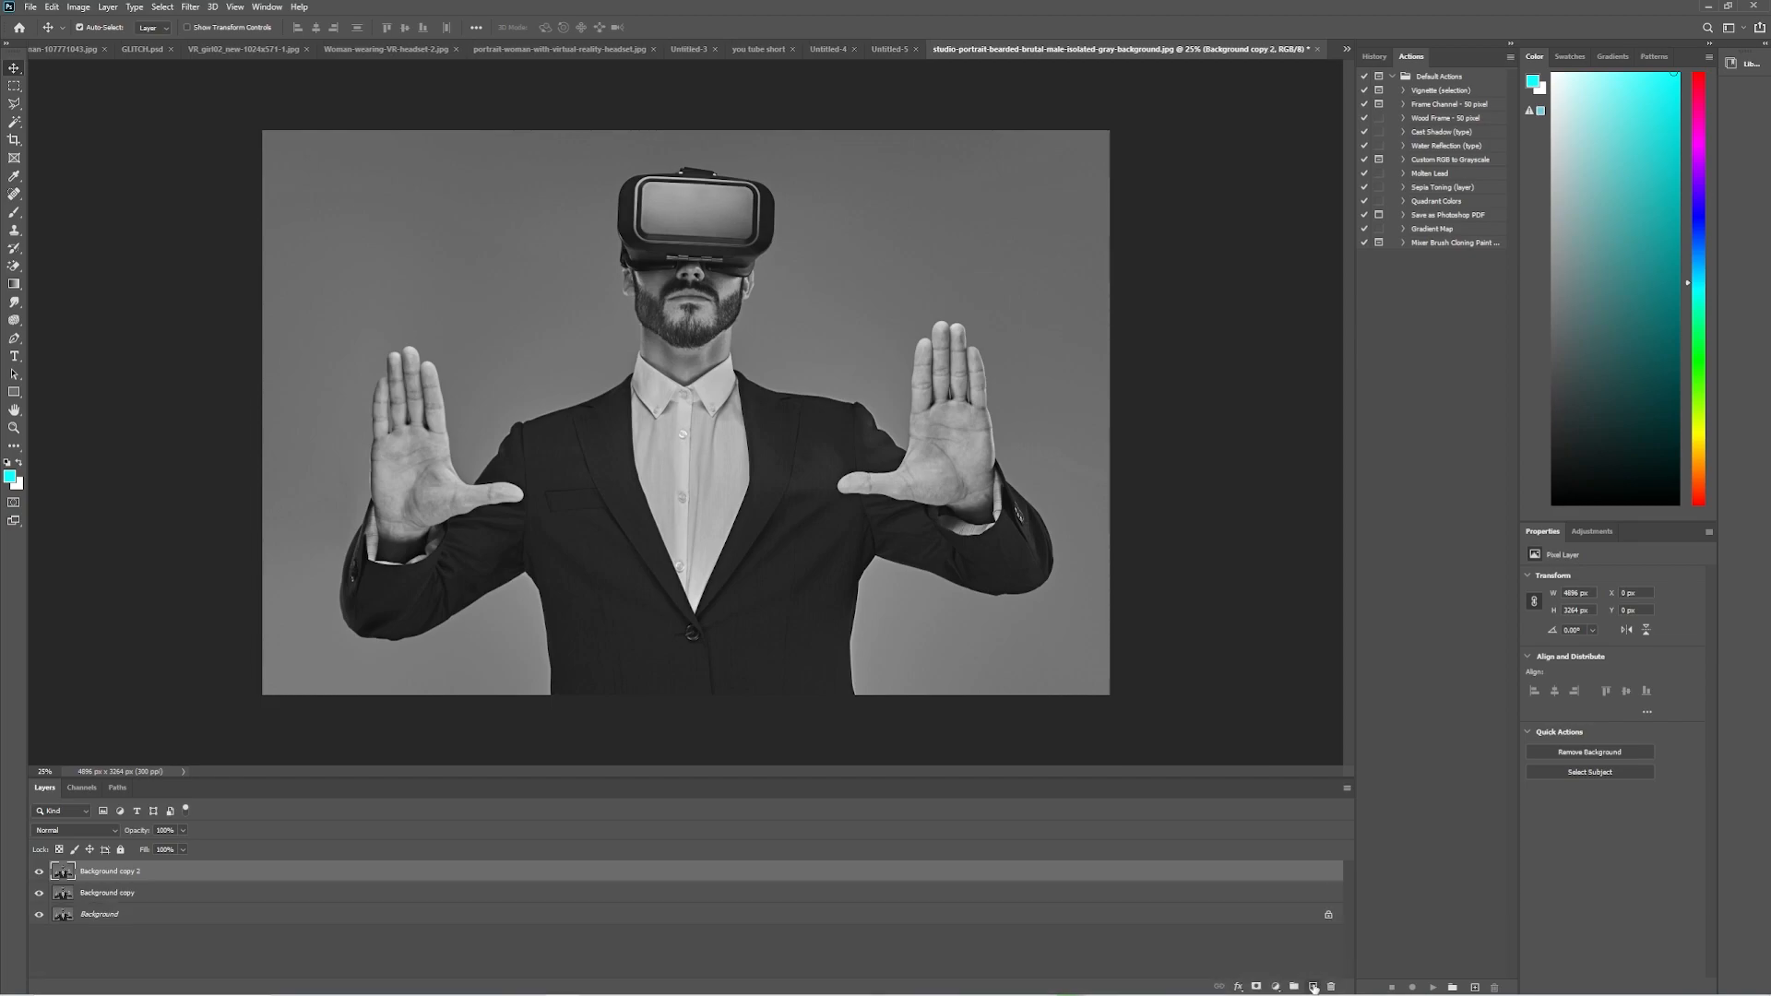
click(39, 914)
click(166, 917)
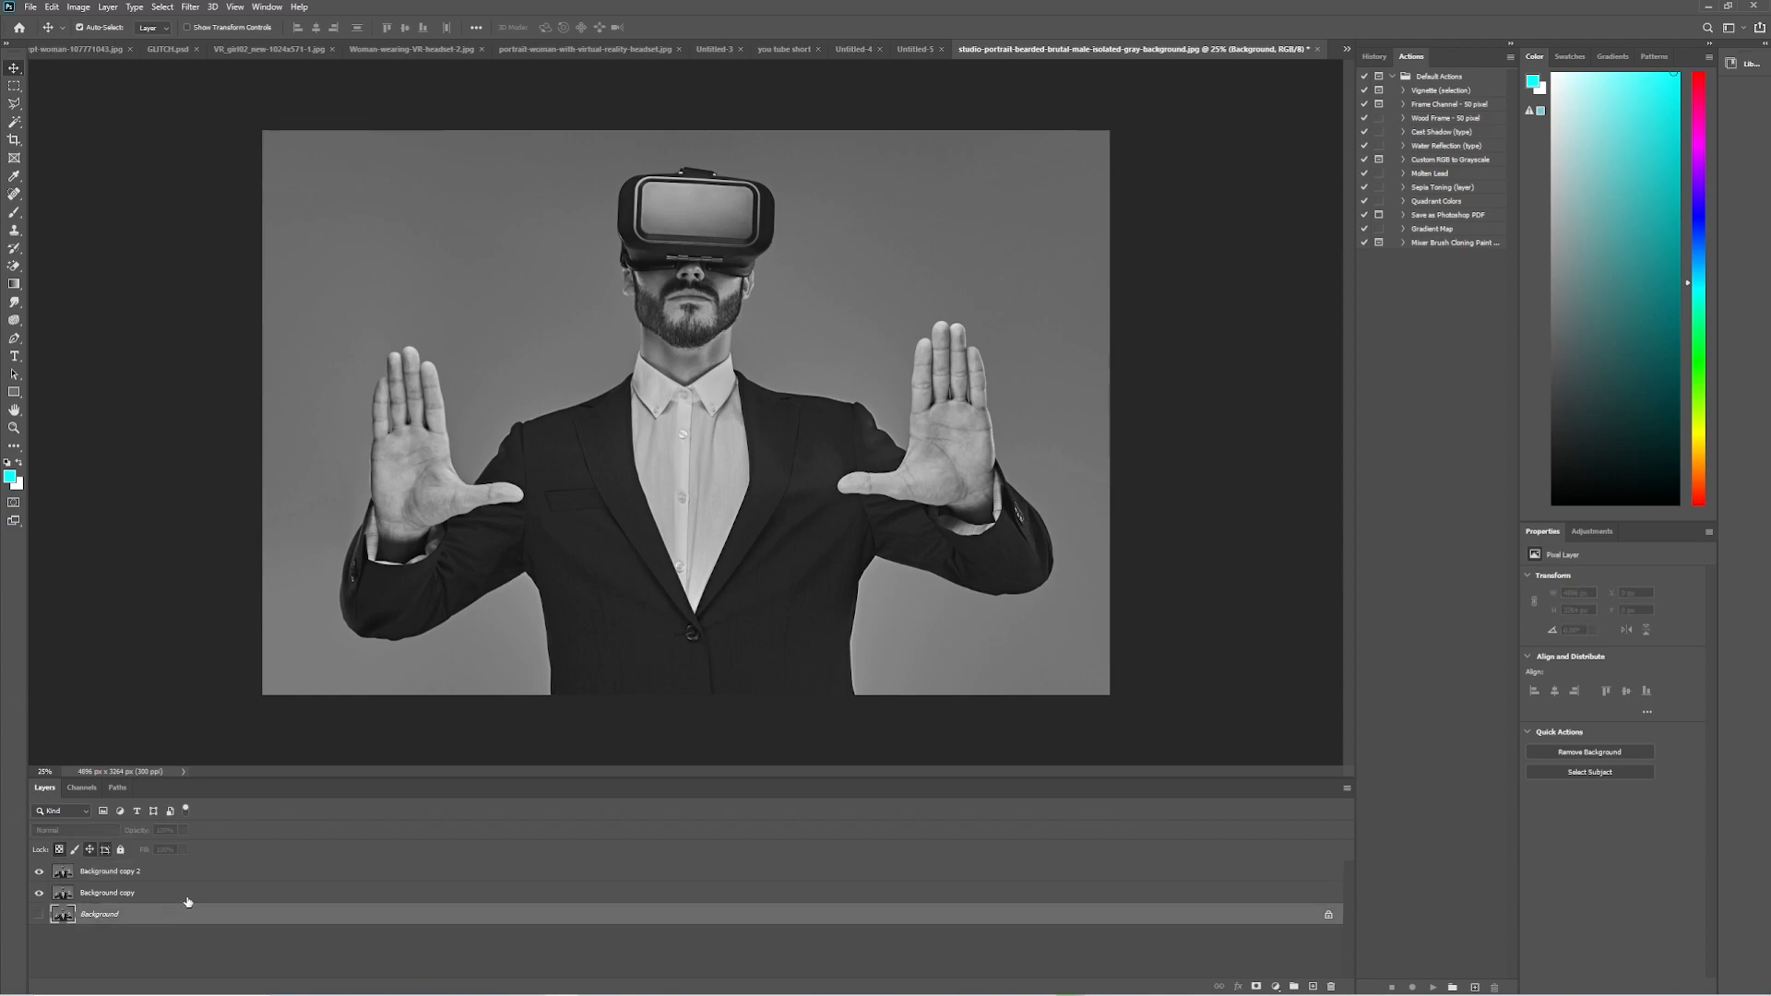
Restrict the Background copy layer to the red channel only in its blending options, and check it with Background copy 2 hidden.
click(189, 895)
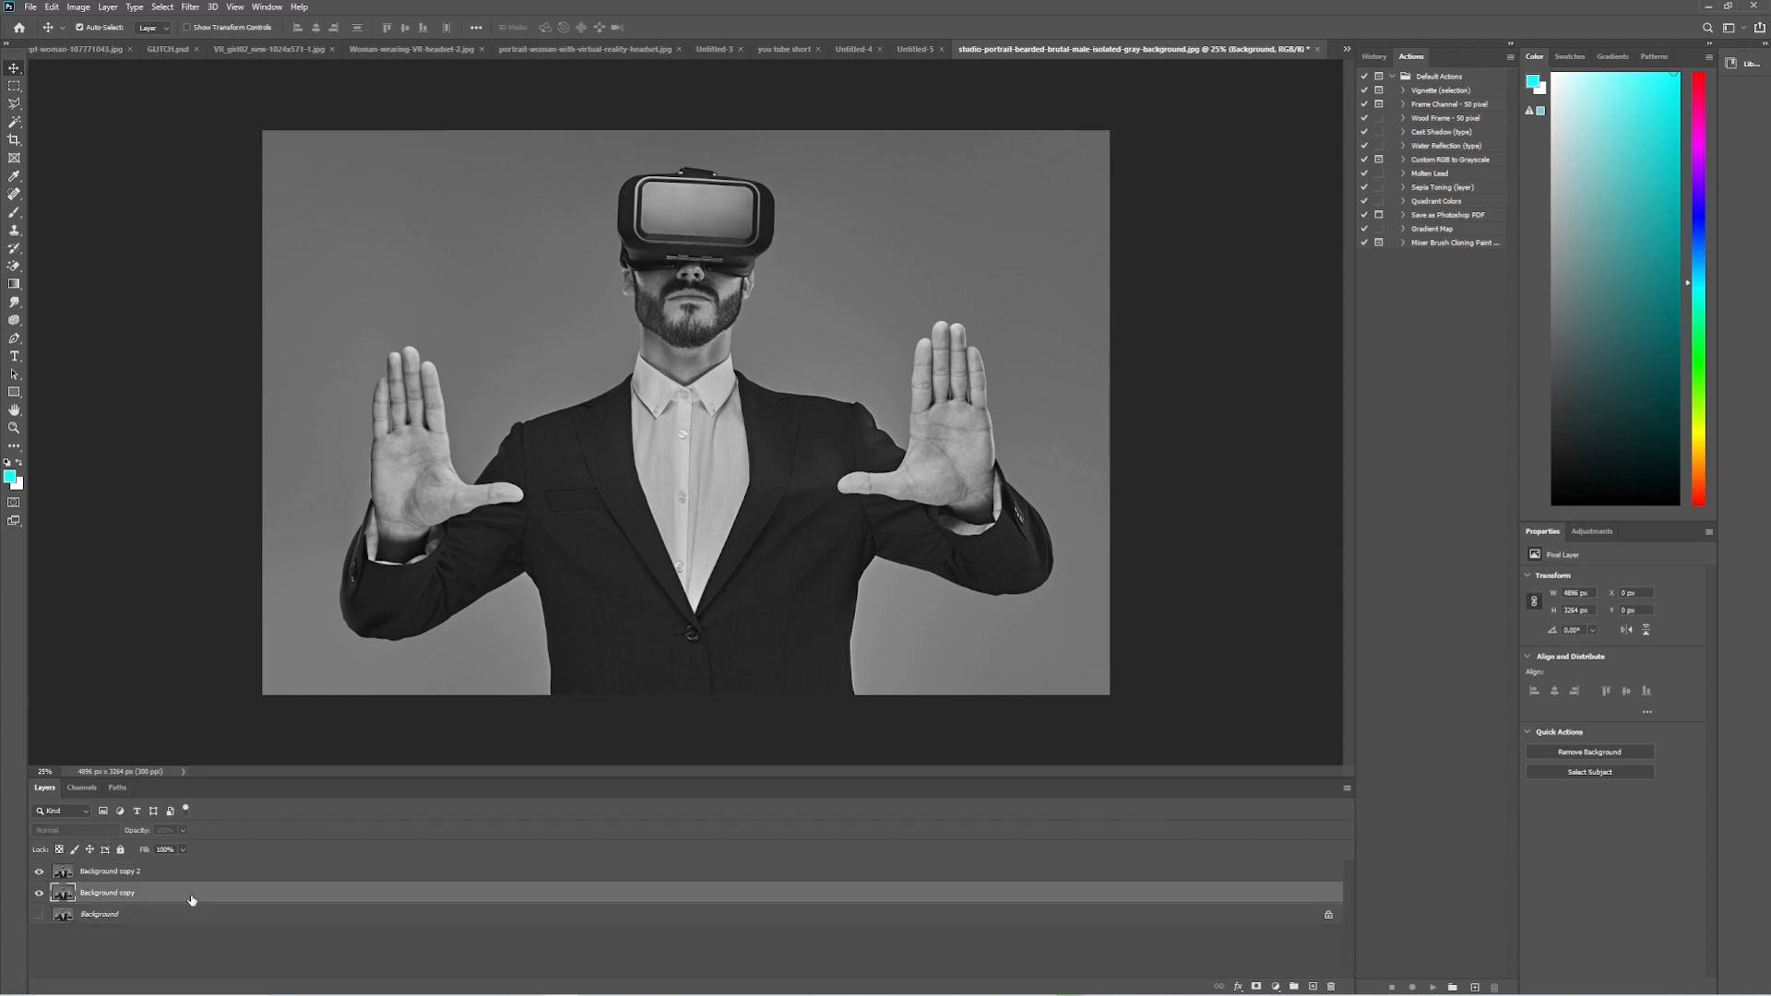
double_click(918, 895)
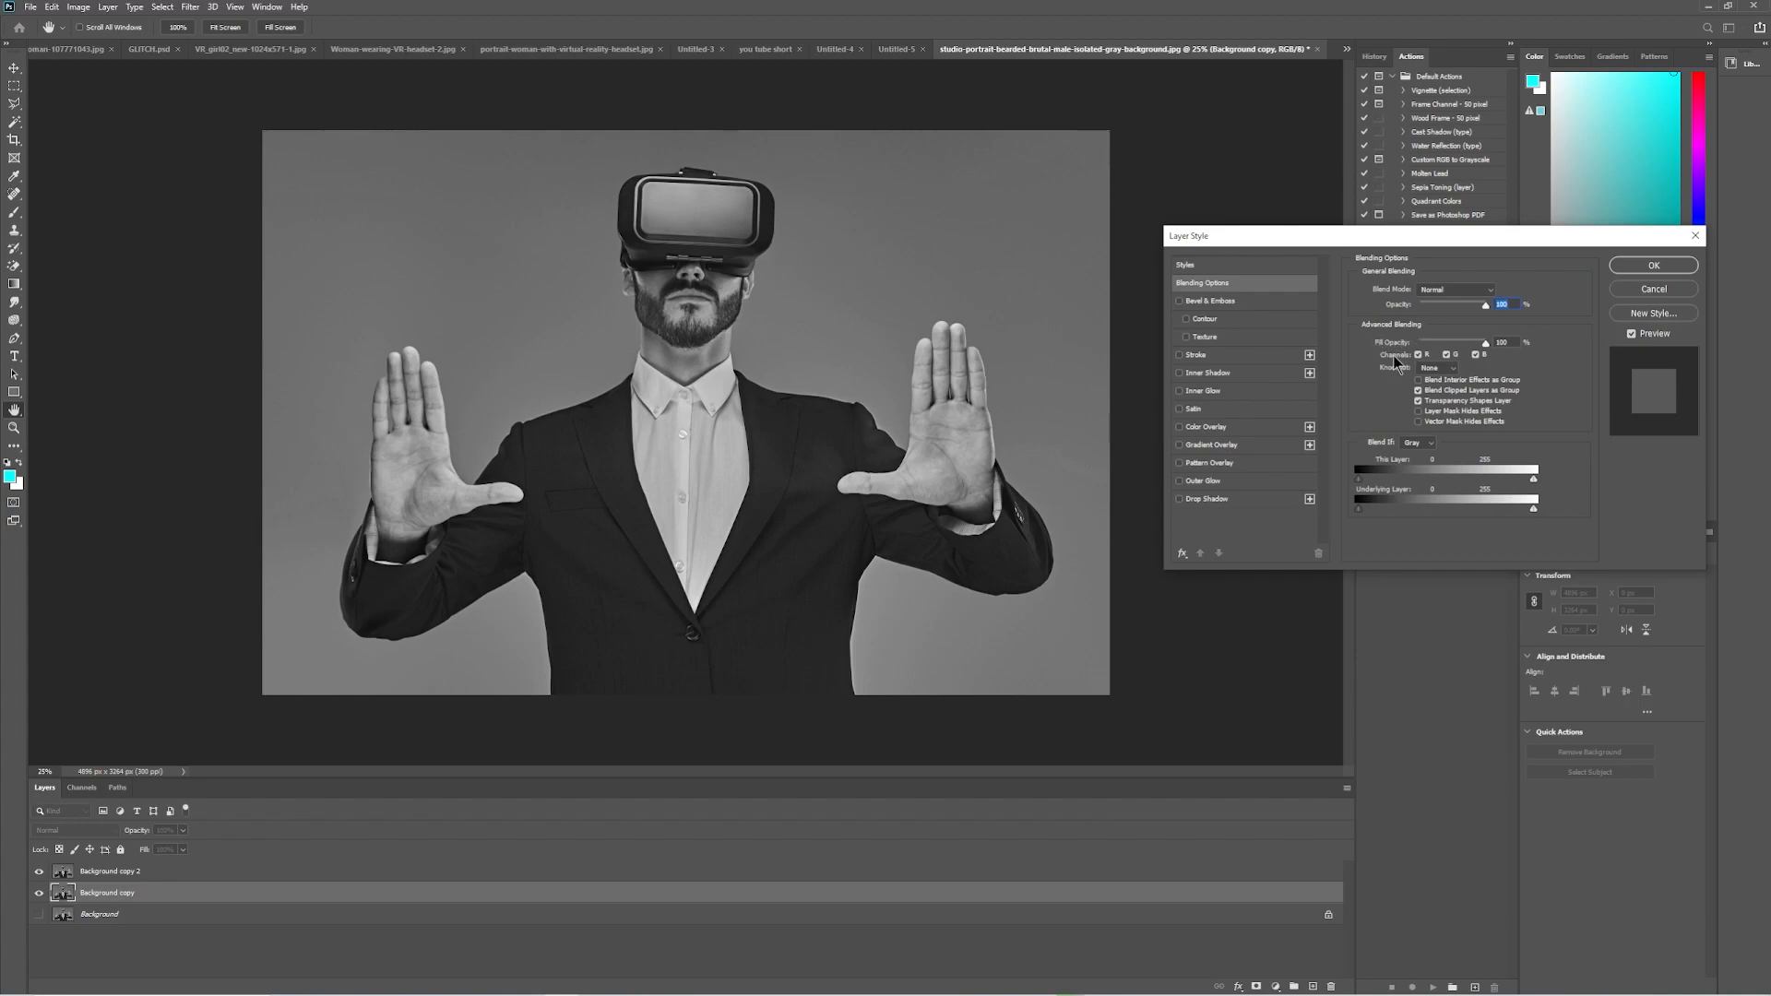
click(1446, 355)
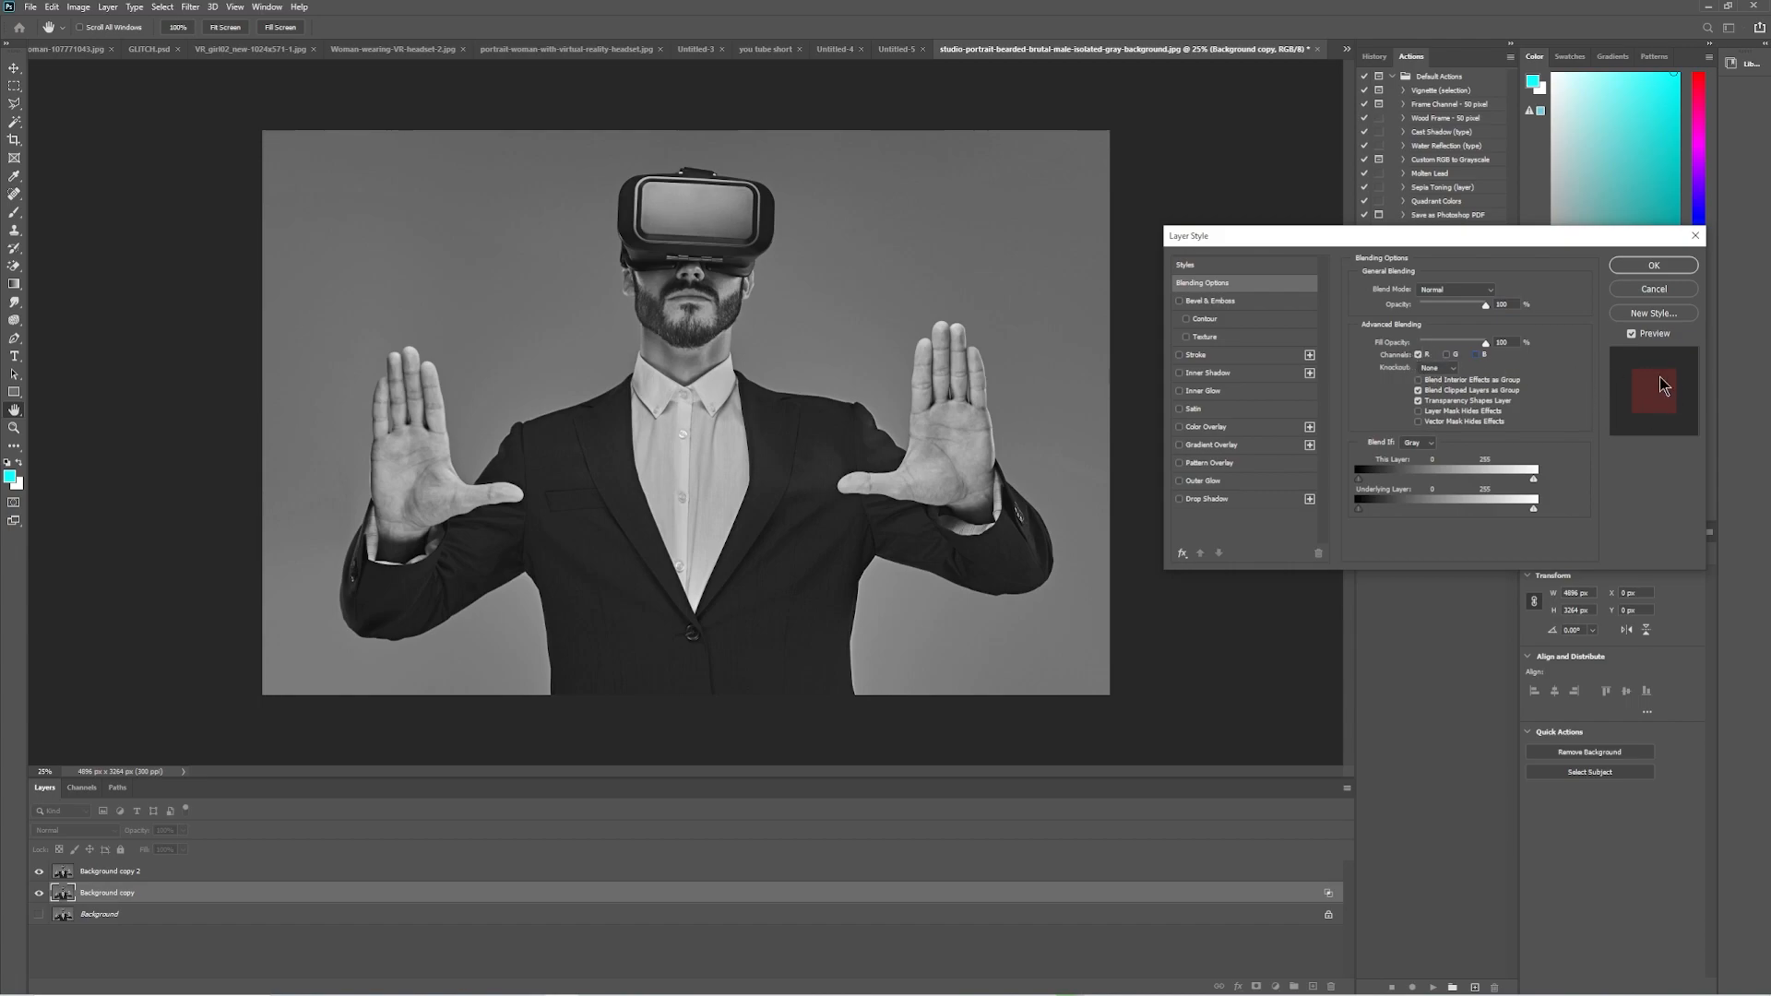
click(1660, 266)
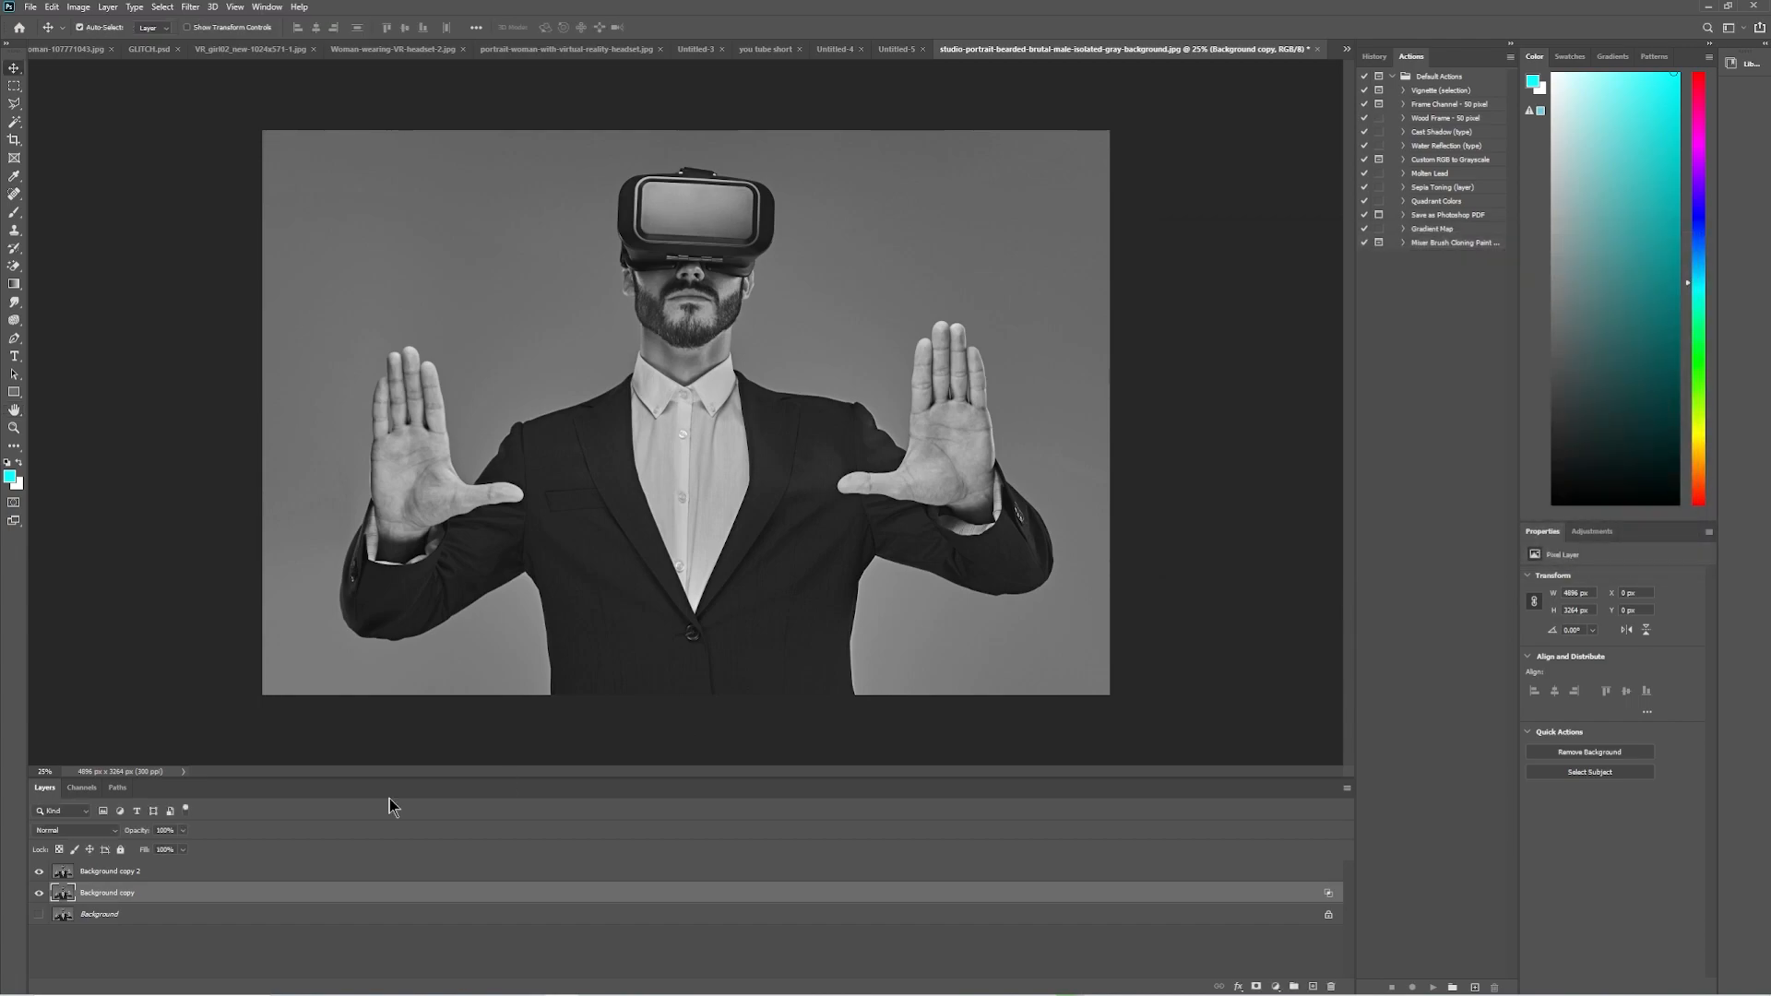
click(38, 873)
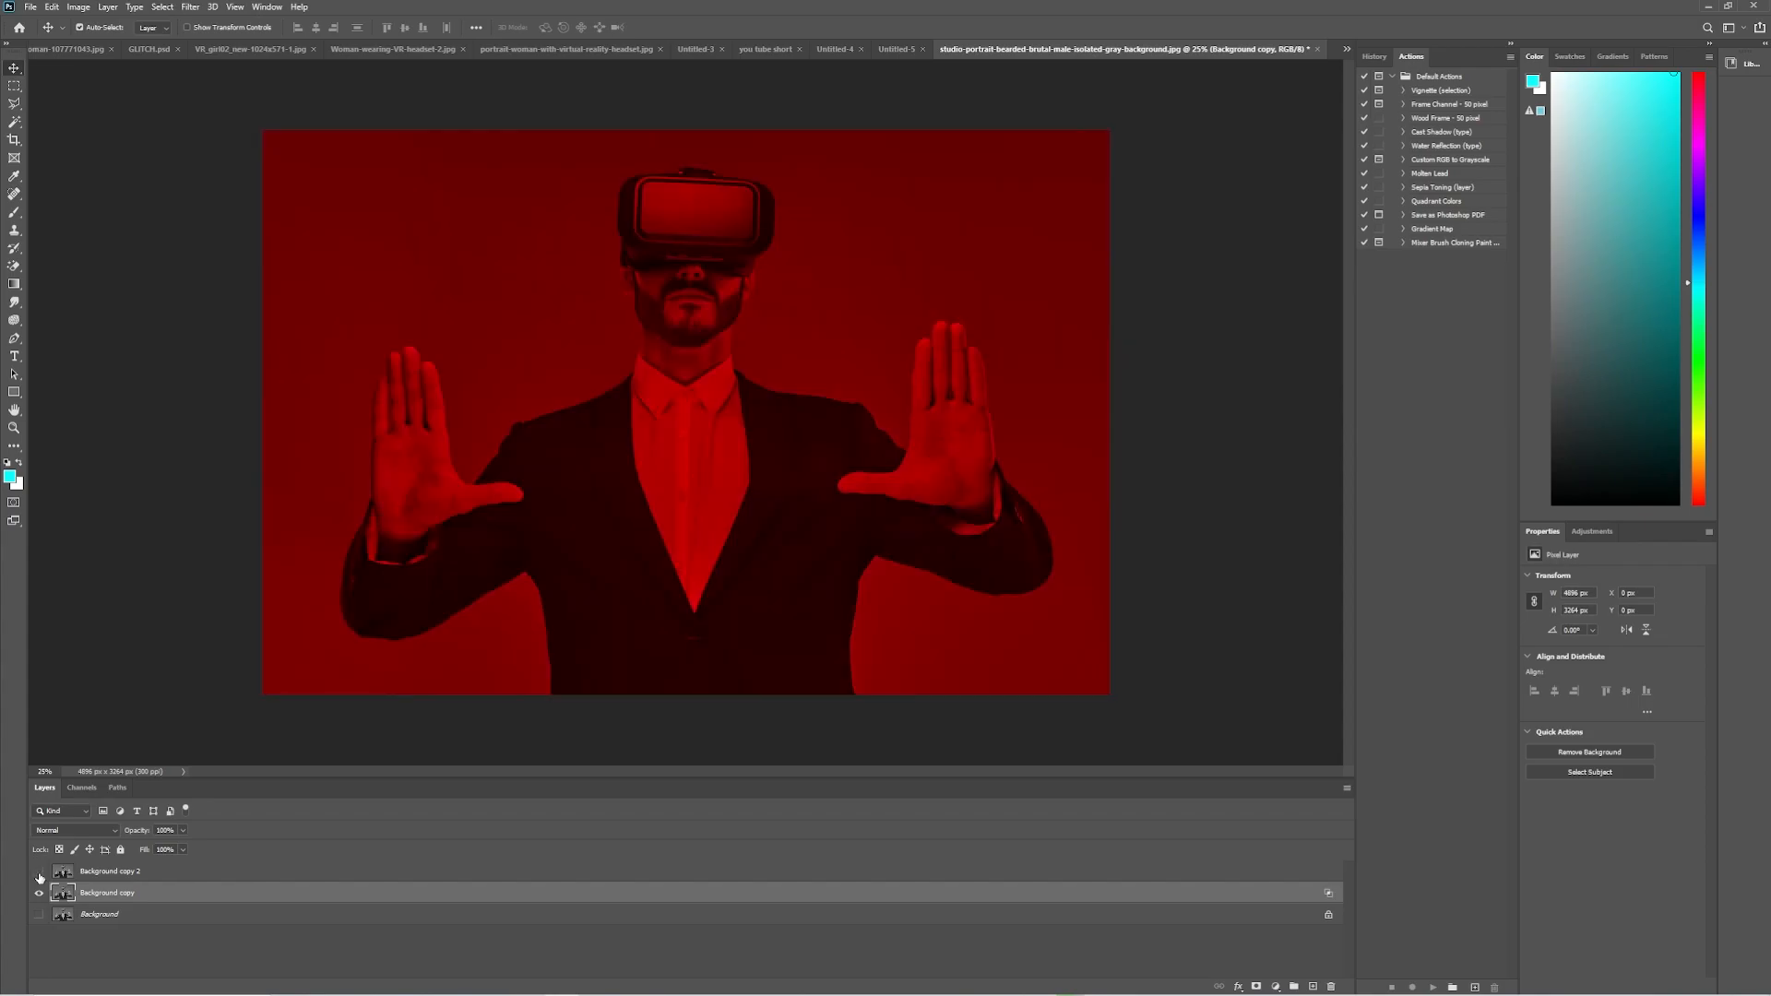
click(39, 873)
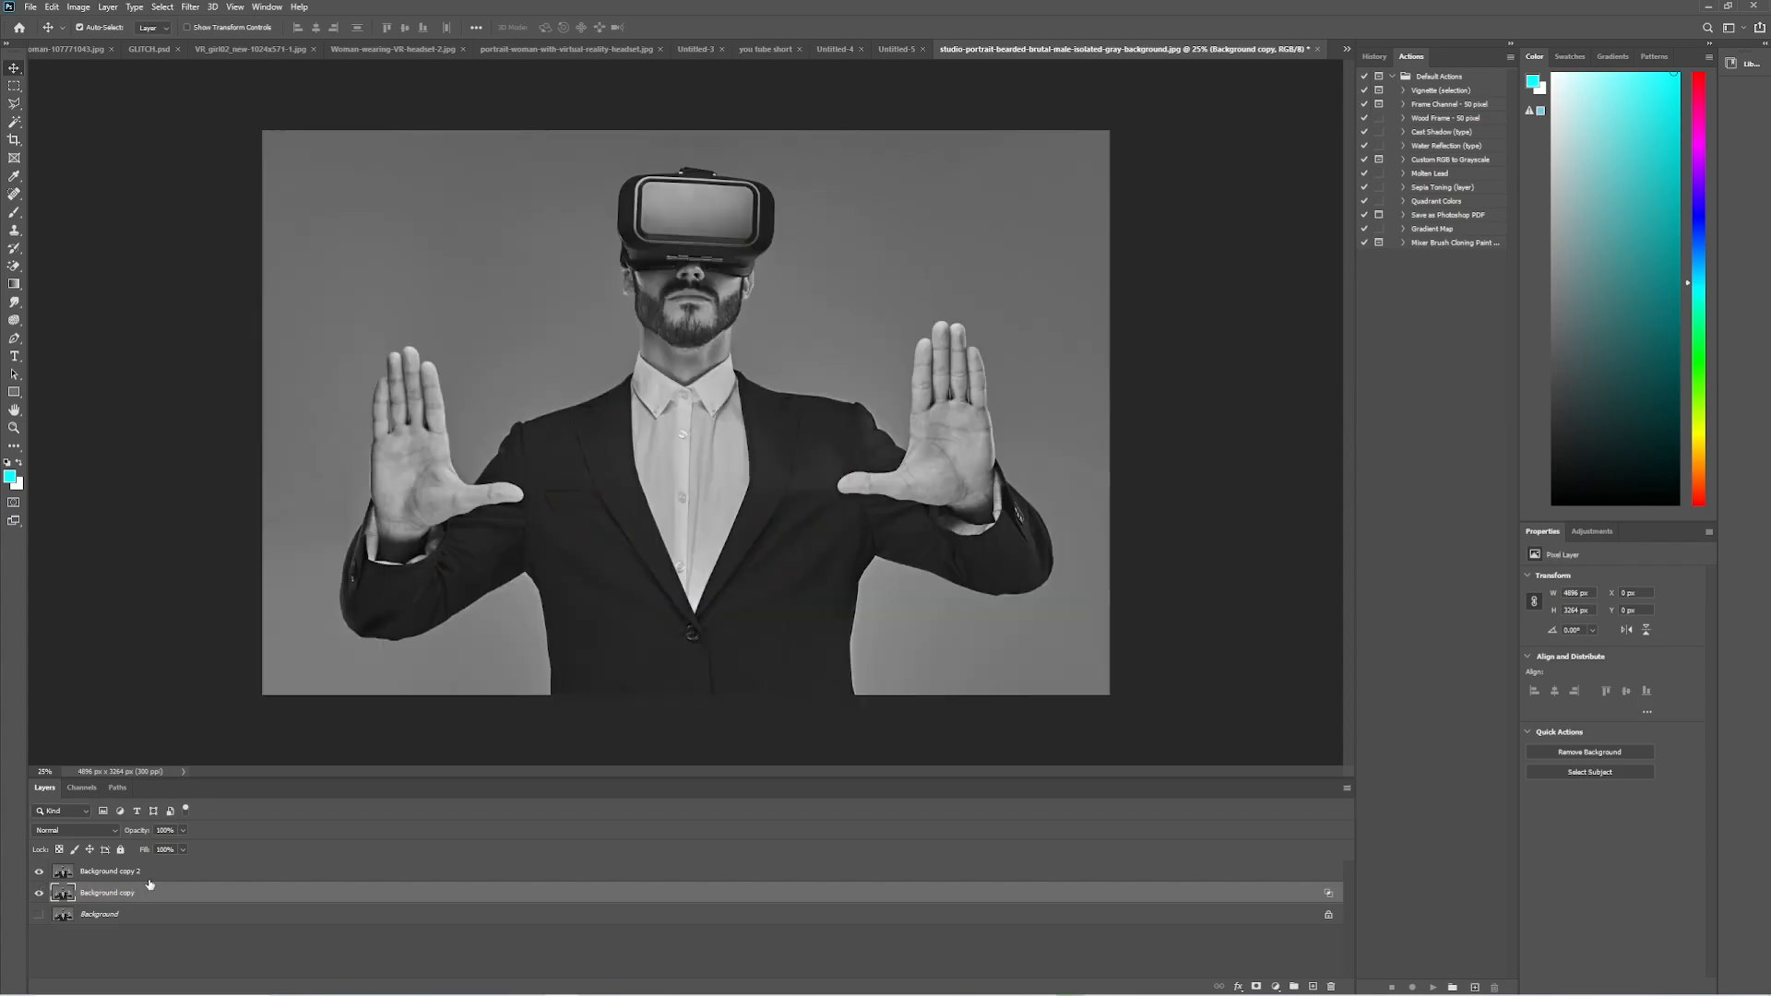
Turn off the red channel for Background copy 2 in its blending options, and check each copy by toggling layer visibility.
click(198, 872)
double_click(402, 880)
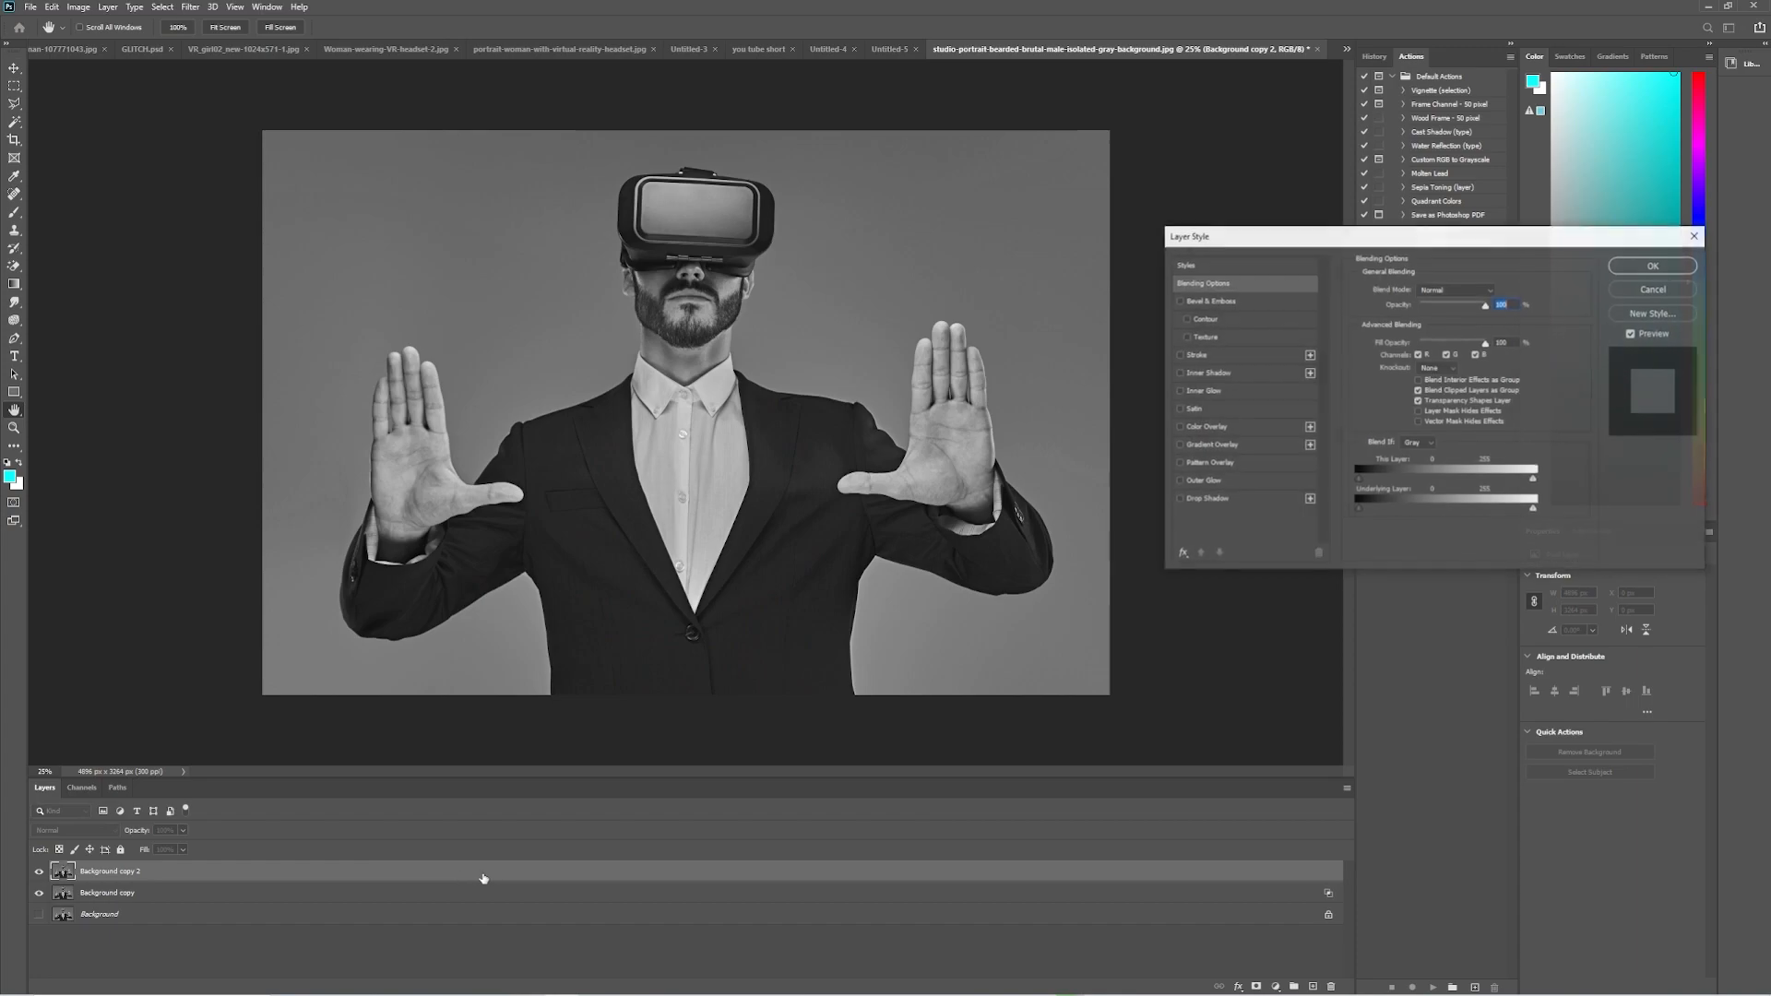
click(1419, 355)
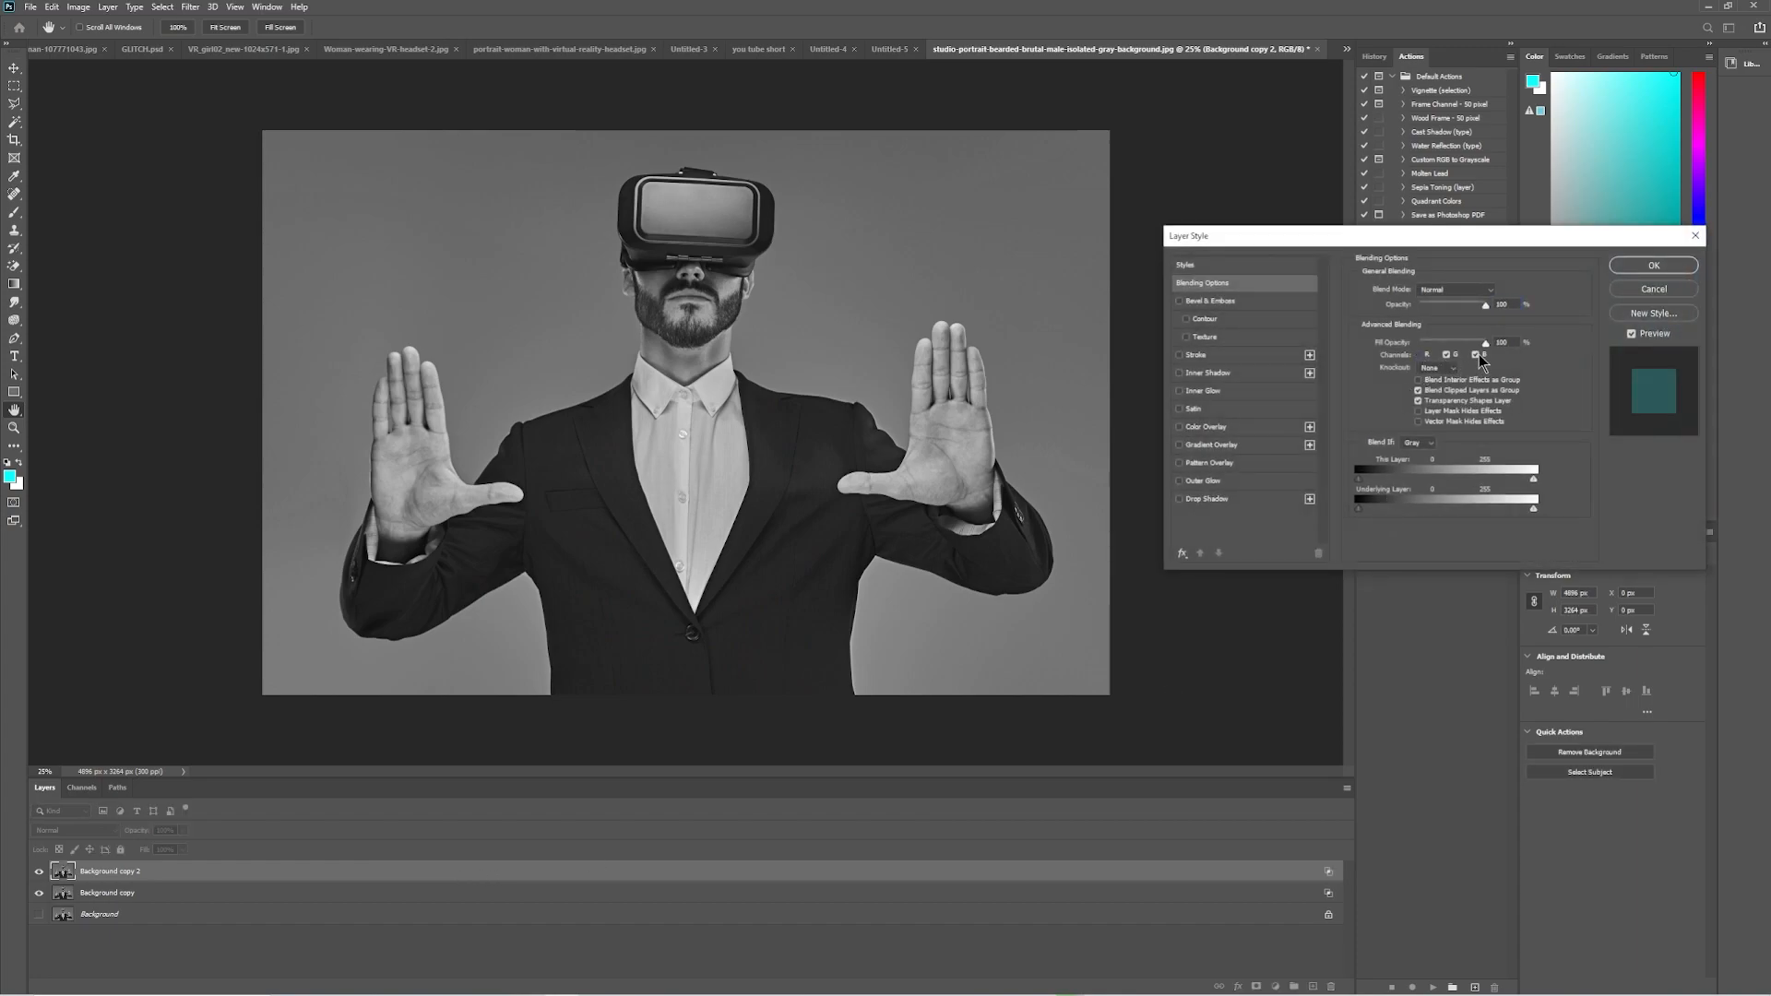
click(1640, 266)
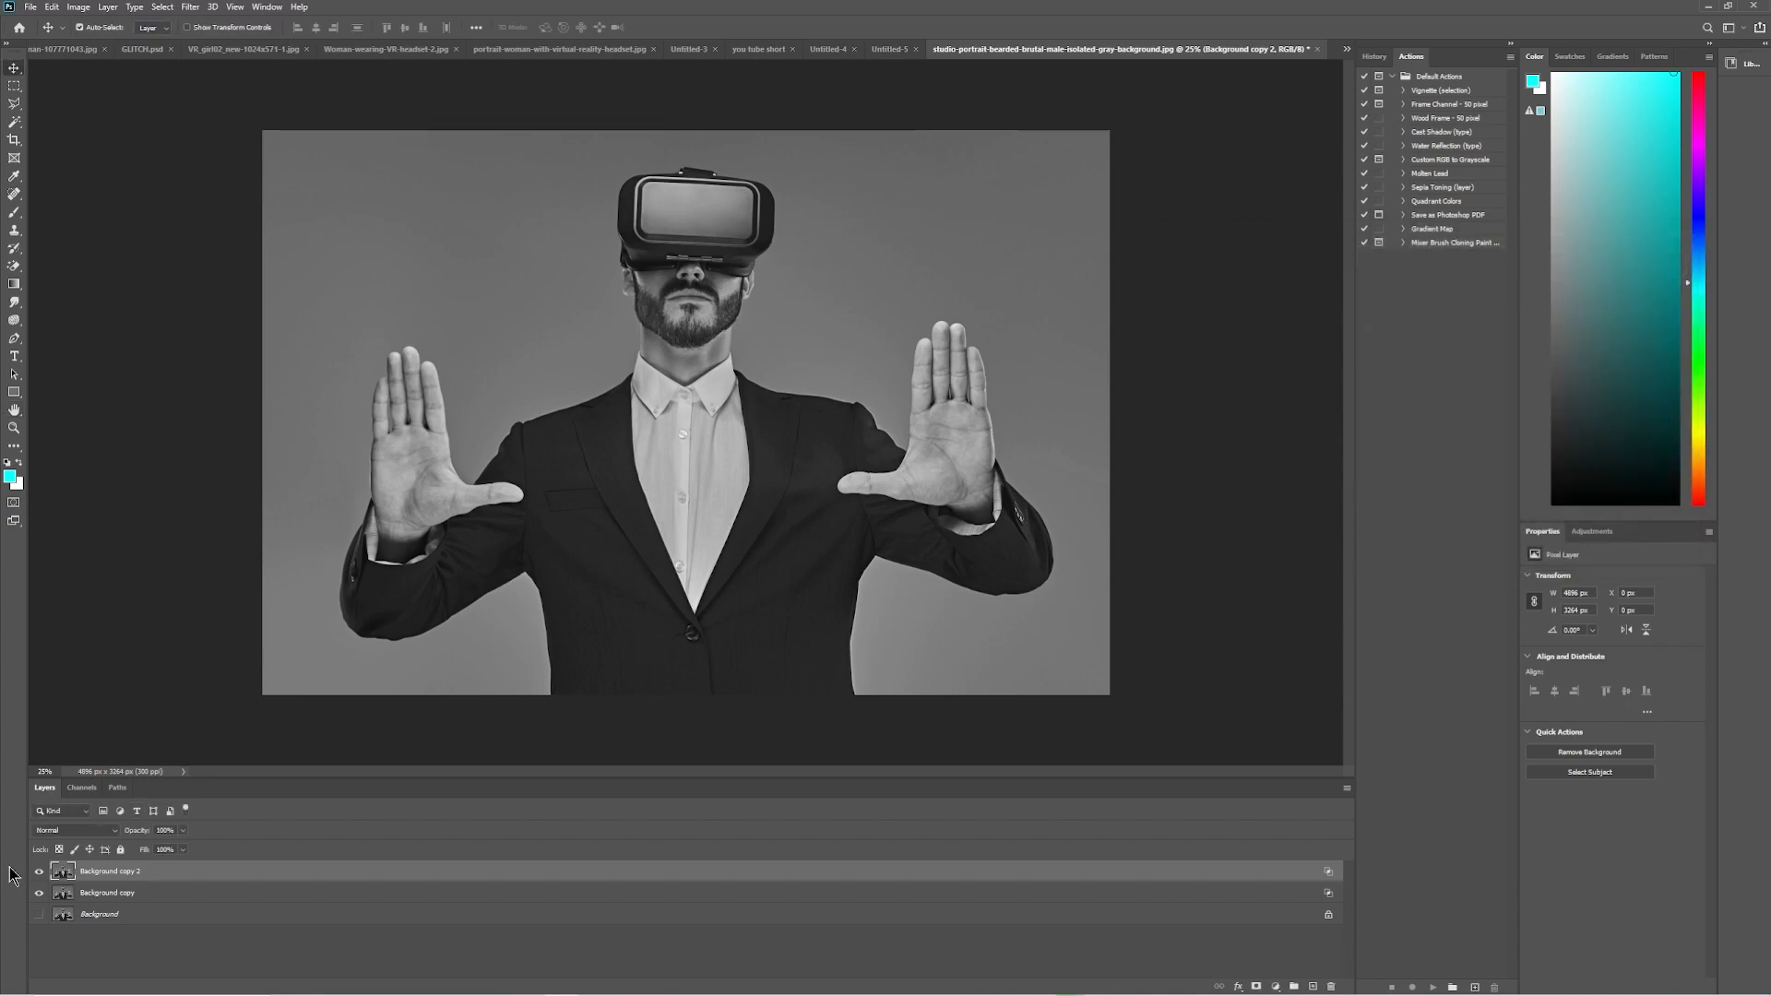
click(42, 894)
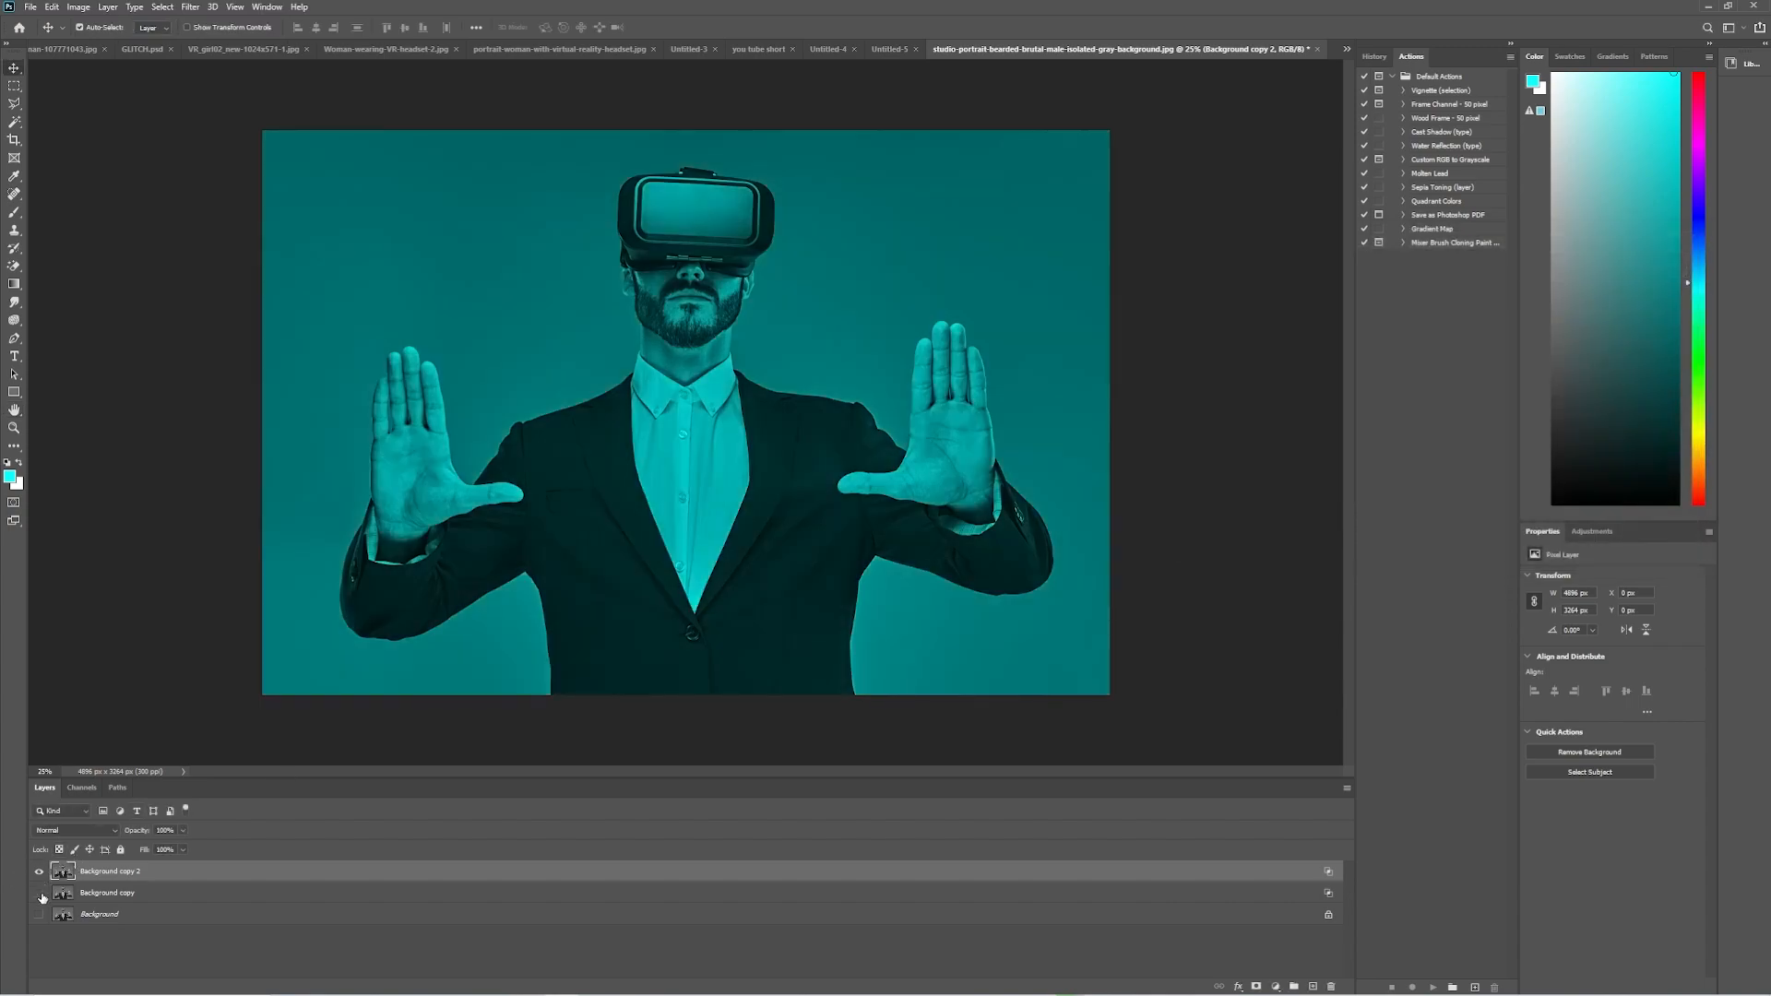
click(41, 892)
click(40, 872)
click(40, 873)
Nudge the Background copy layer about 50 px right and down to offset its red channel.
click(159, 895)
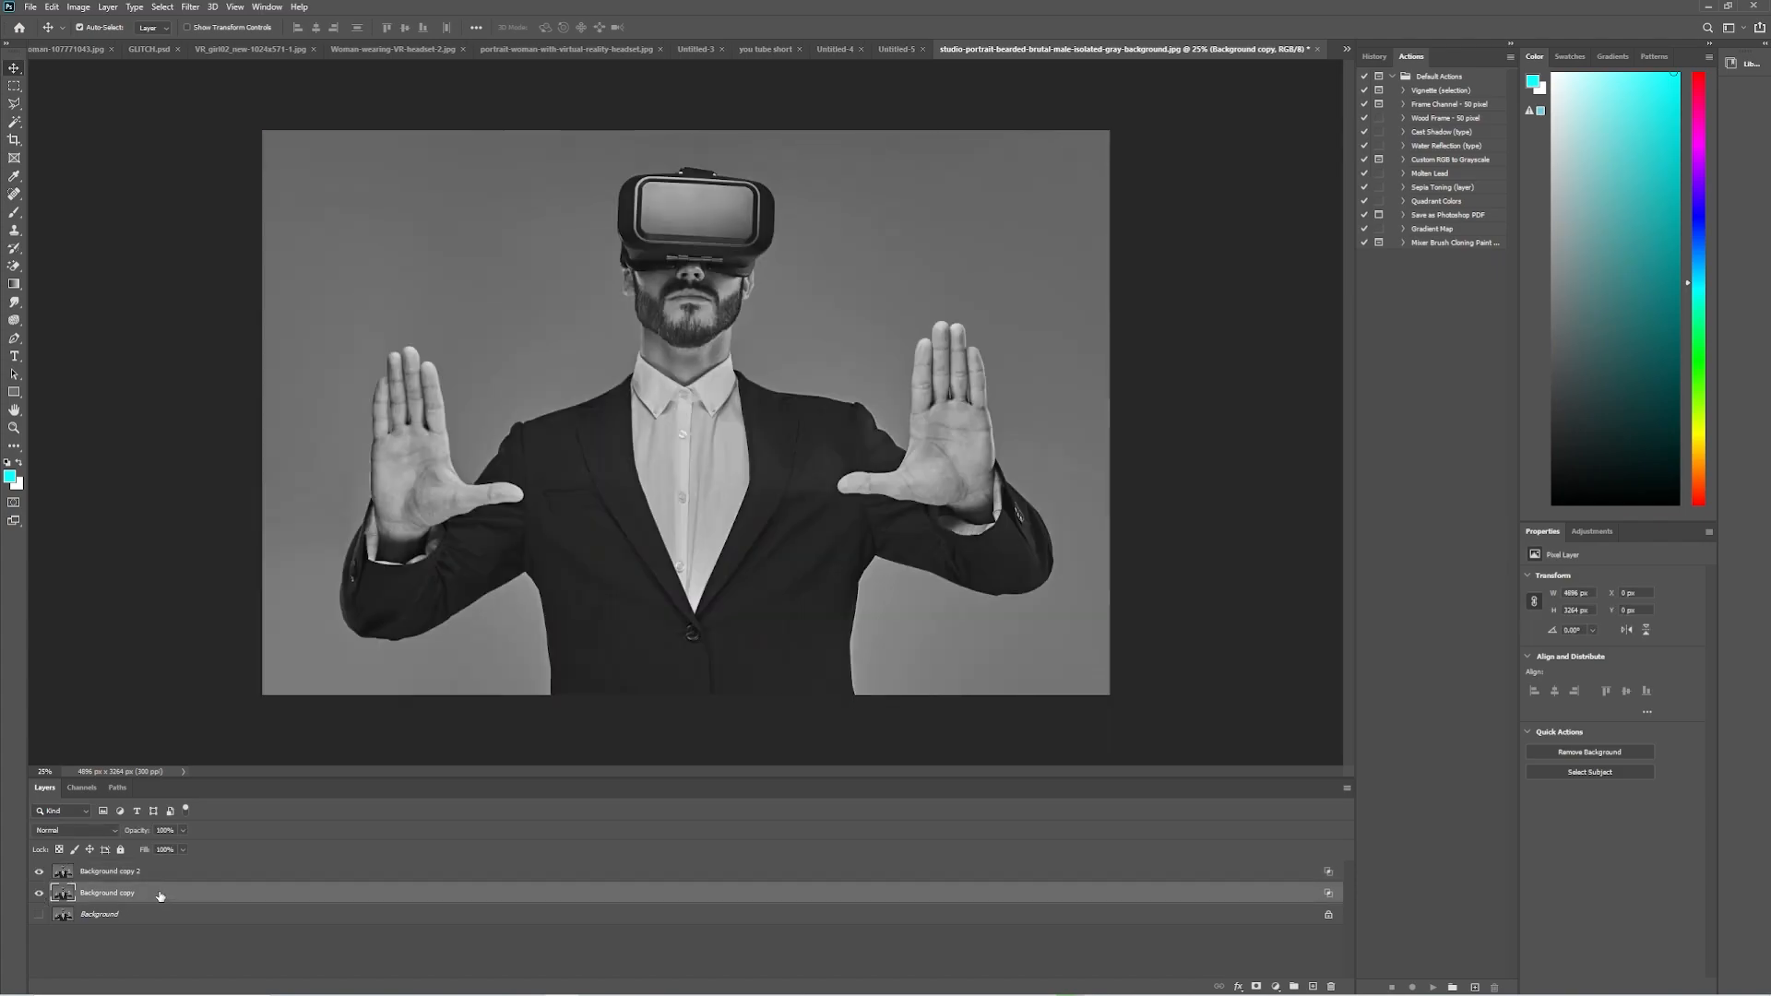
key(shift+Right)
key(shift+Down)
key(shift+Down)
key(shift+Right)
key(shift+Down)
key(shift+Right)
key(shift+Down)
key(shift+Right)
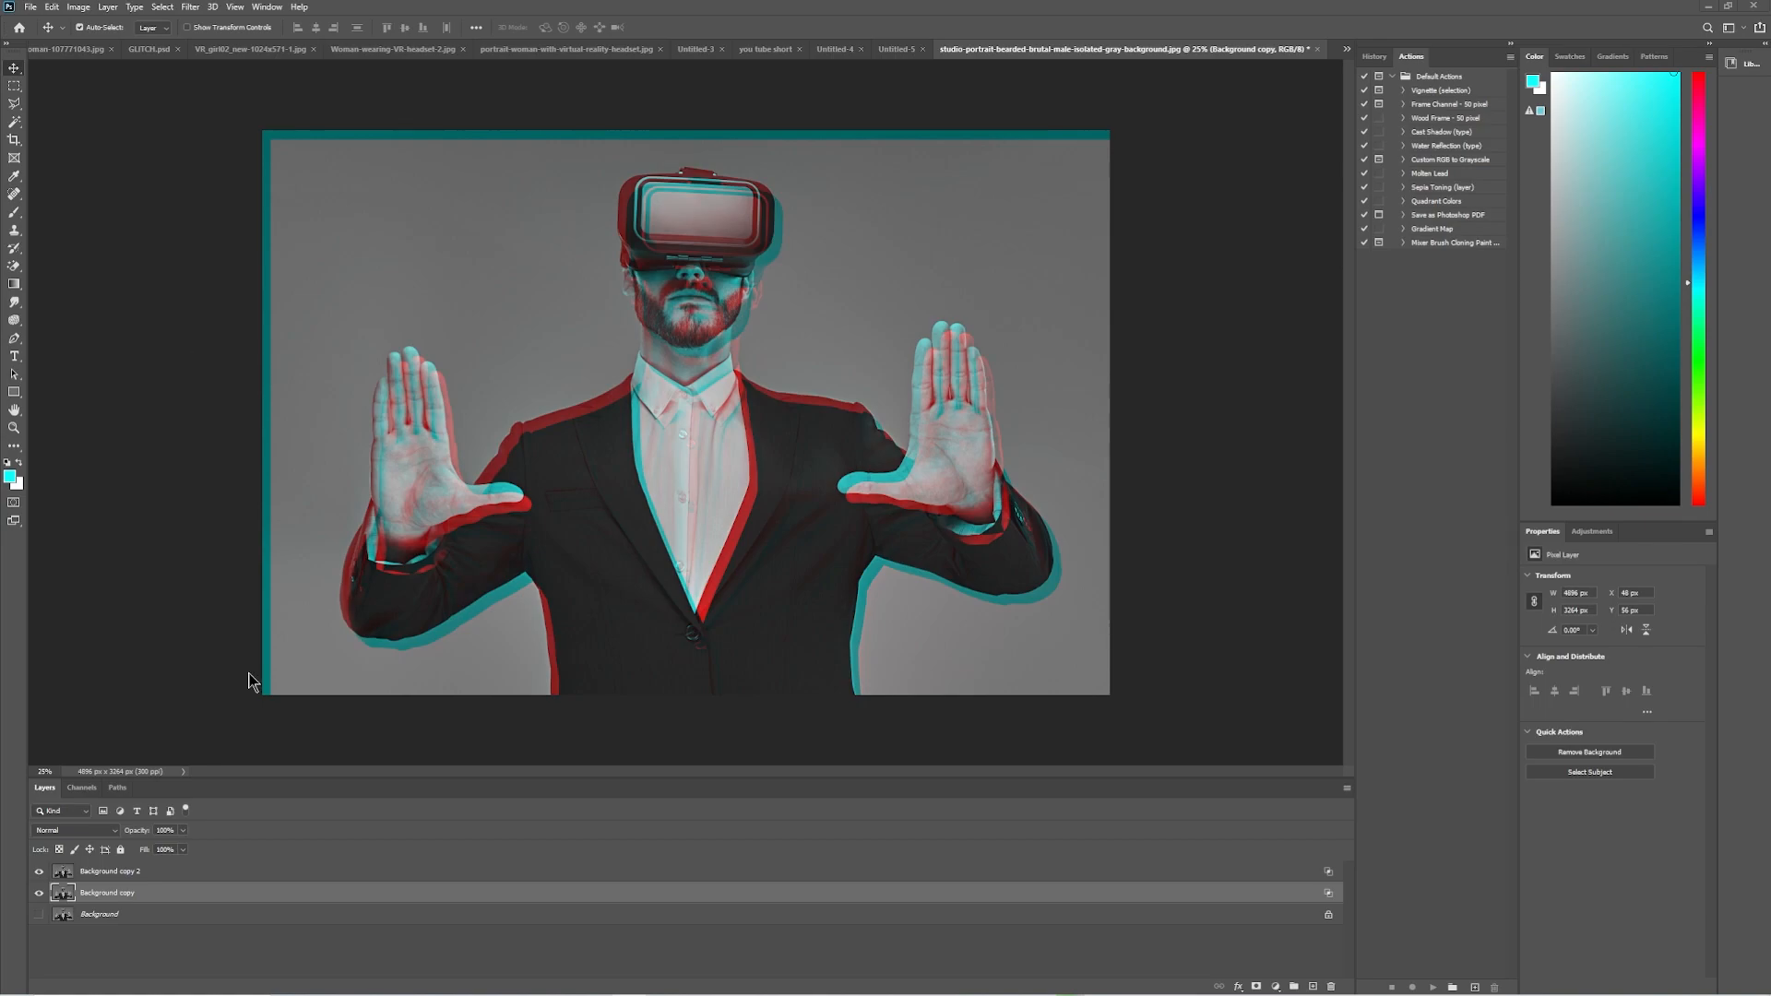
Add a layer above Background copy 2 and write GLITCH in a wide text box across the man's chest.
click(397, 874)
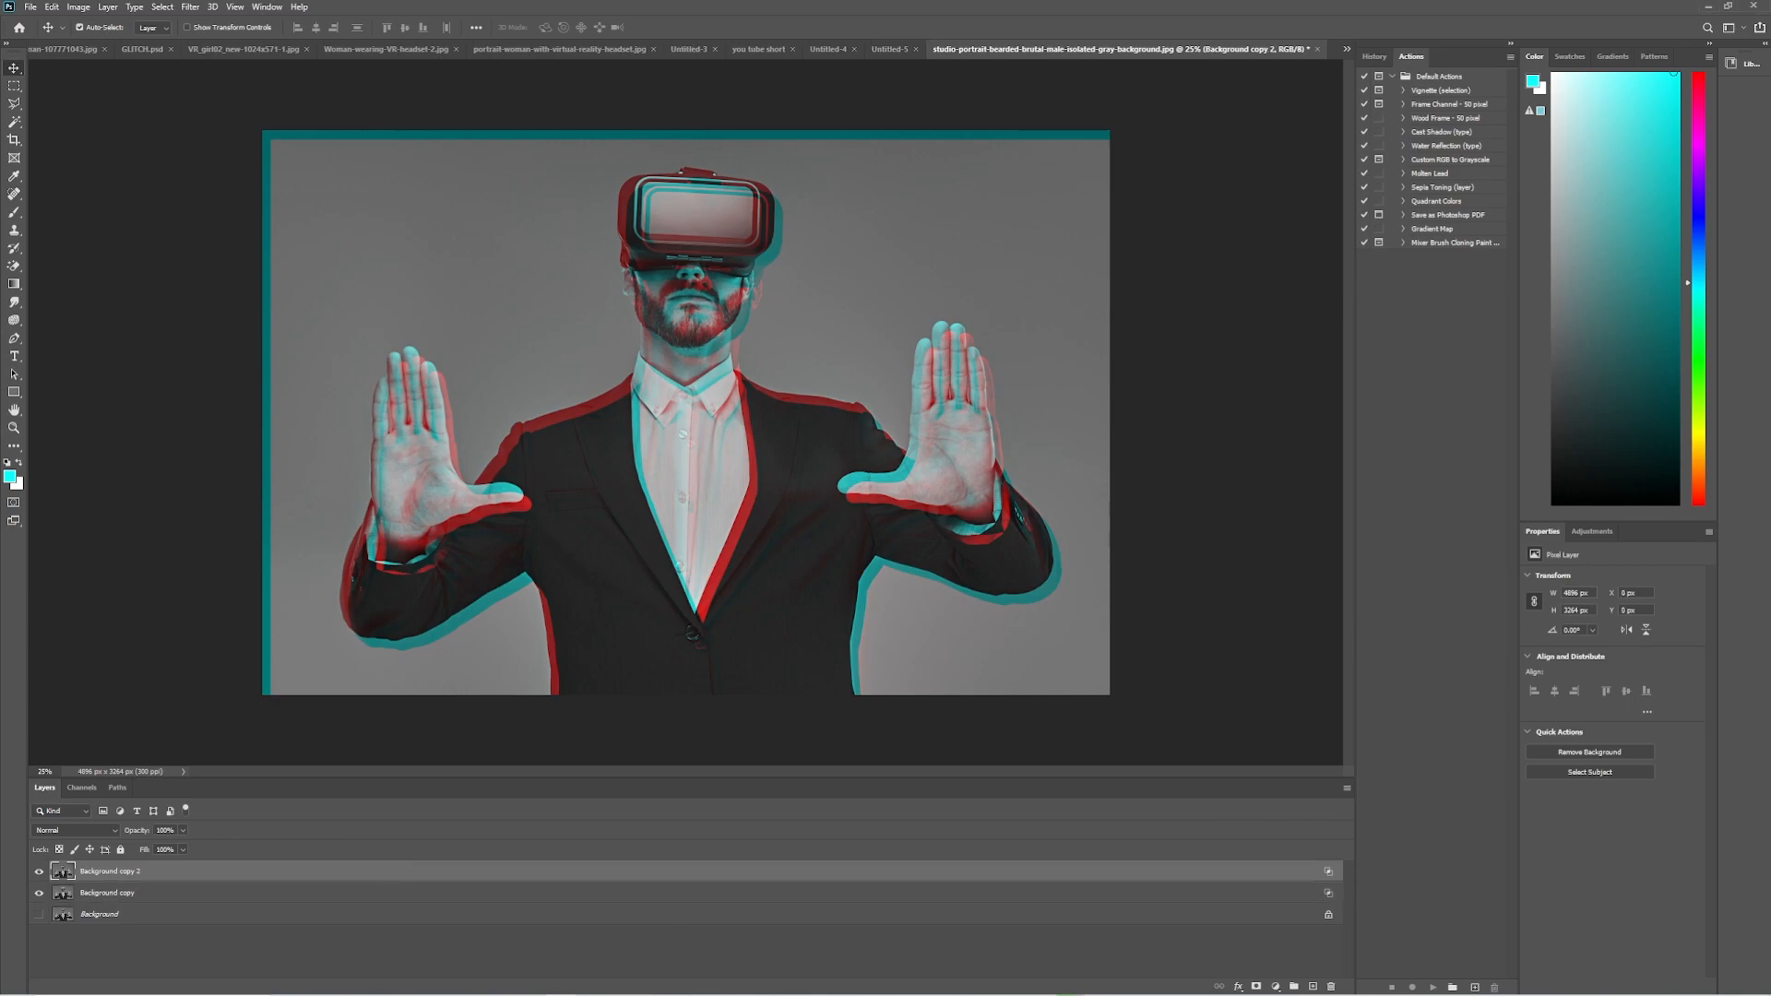
click(1314, 987)
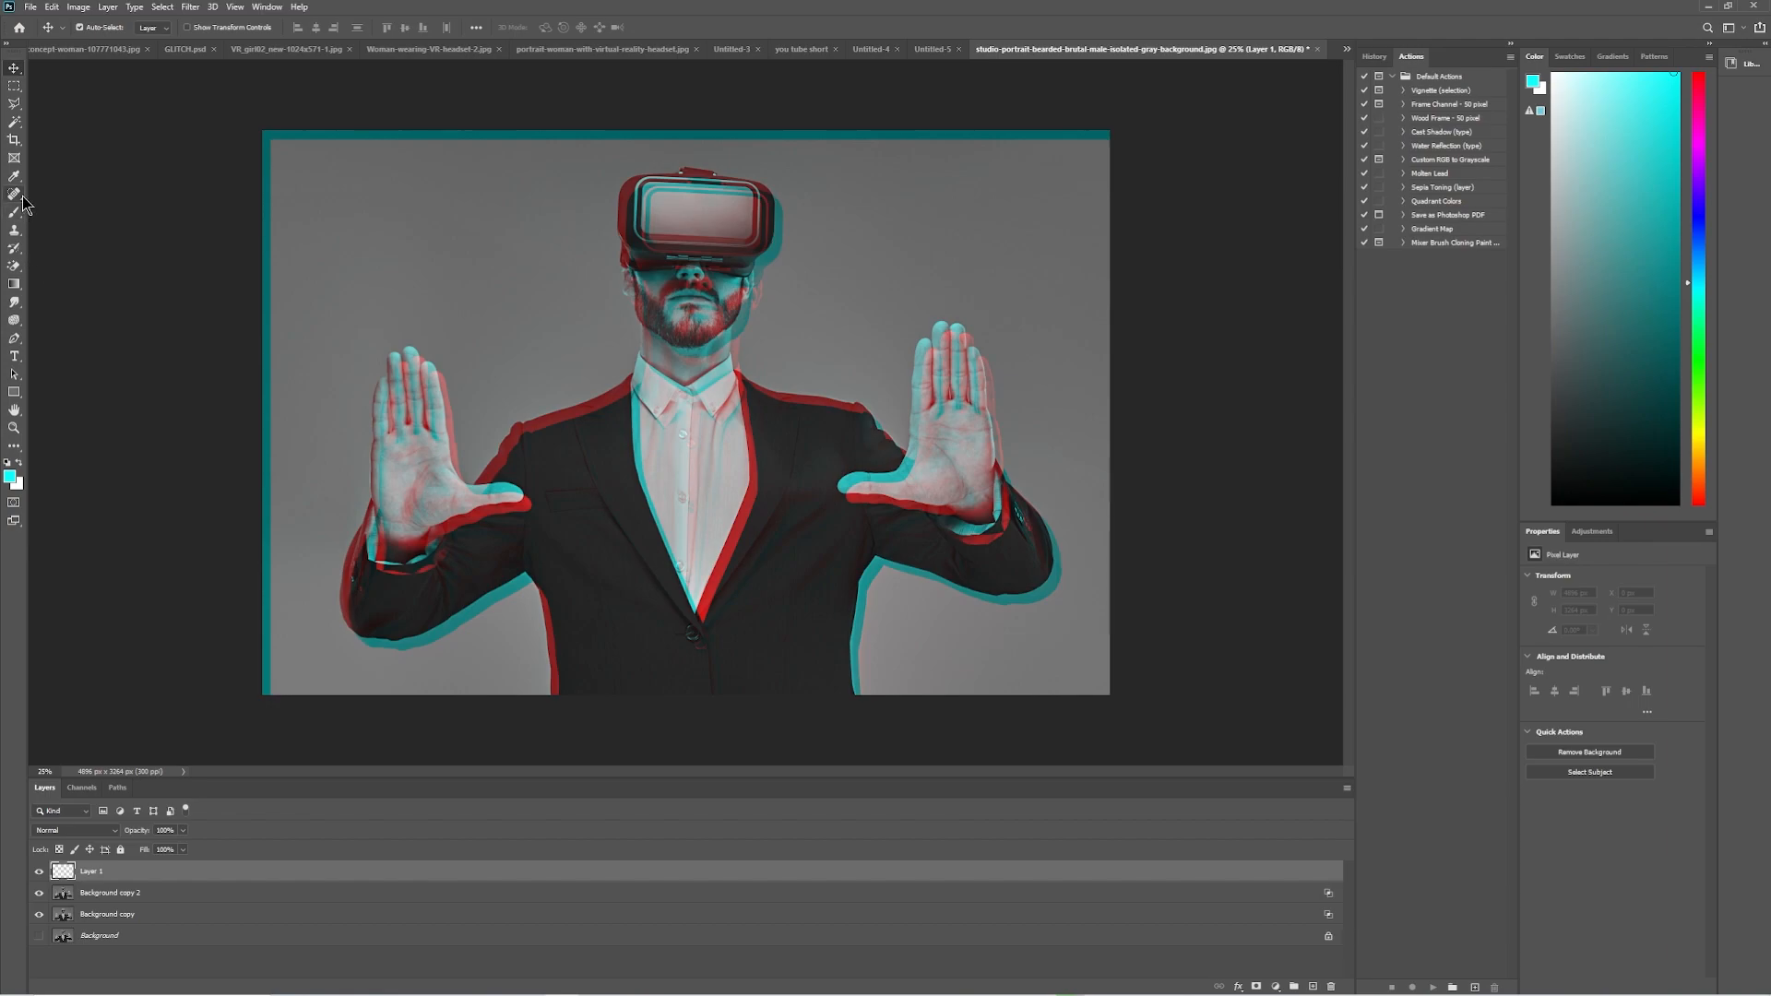
click(18, 355)
drag(403, 354, 960, 489)
text(GLITC)
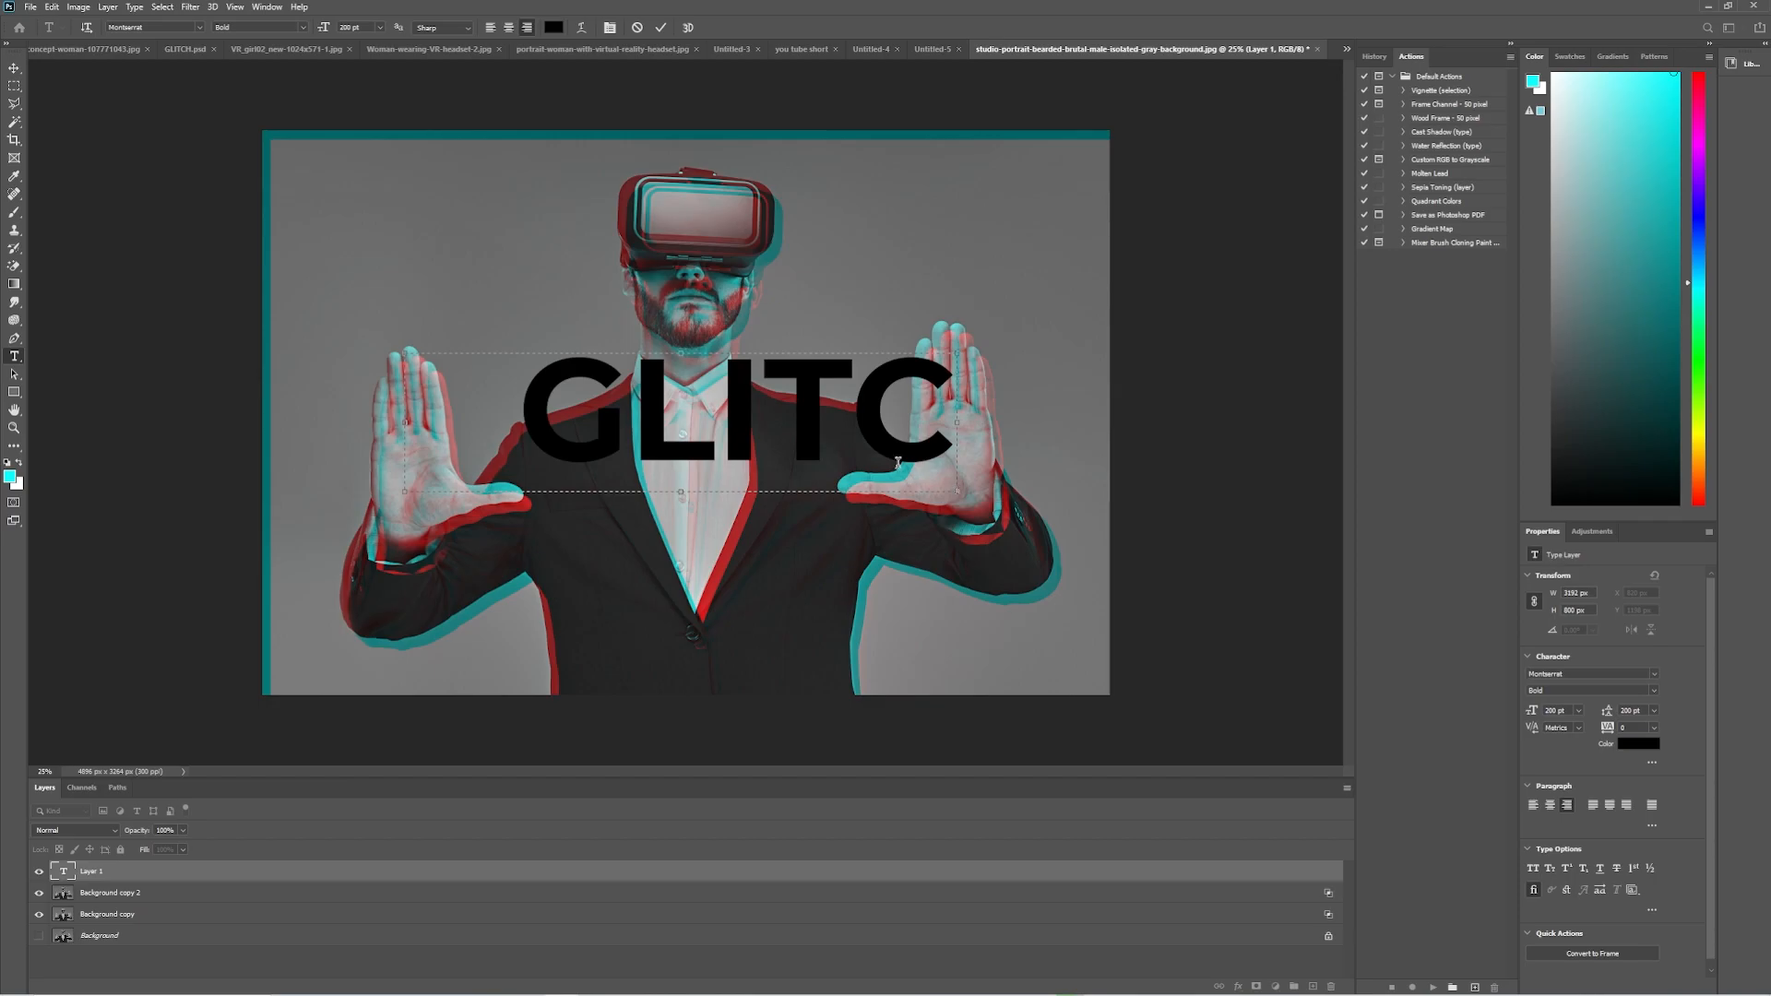
drag(957, 421, 1036, 423)
text(H)
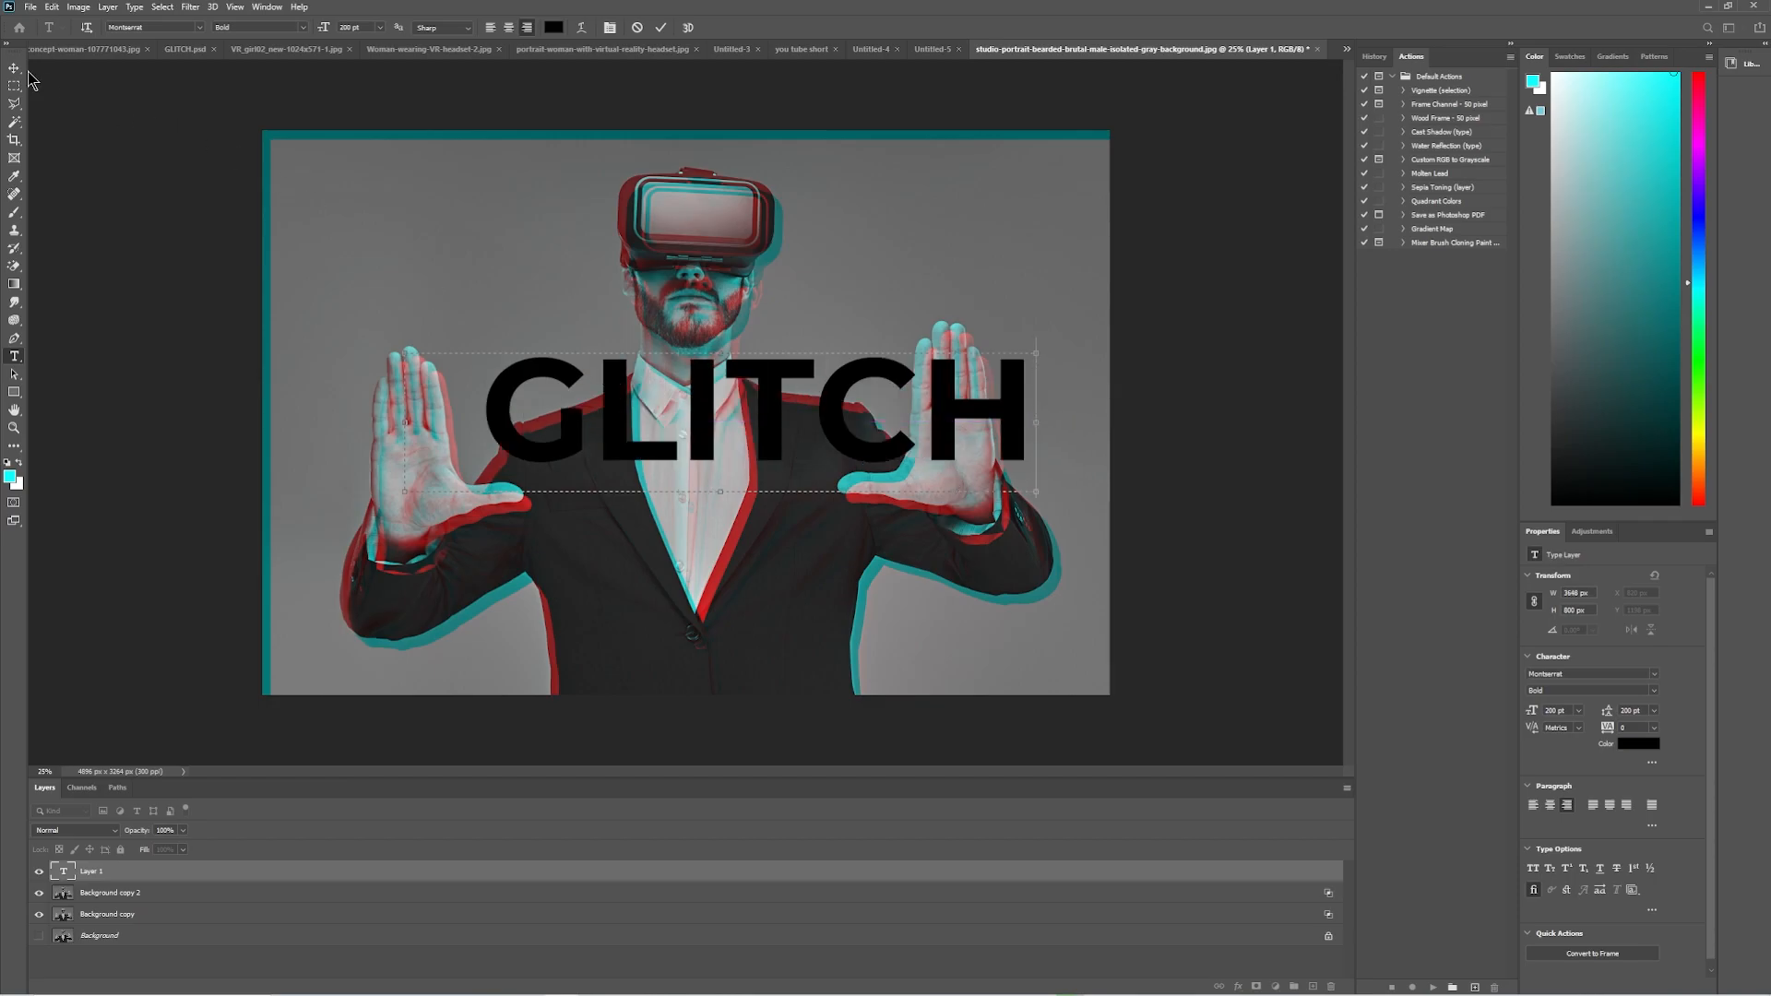
Center-align the GLITCH text and move it slightly down and left to center it over the man's chest.
click(1550, 804)
click(14, 67)
drag(584, 451, 548, 474)
Change the GLITCH text color to white (ffffff).
double_click(457, 434)
click(553, 27)
text(ffffff)
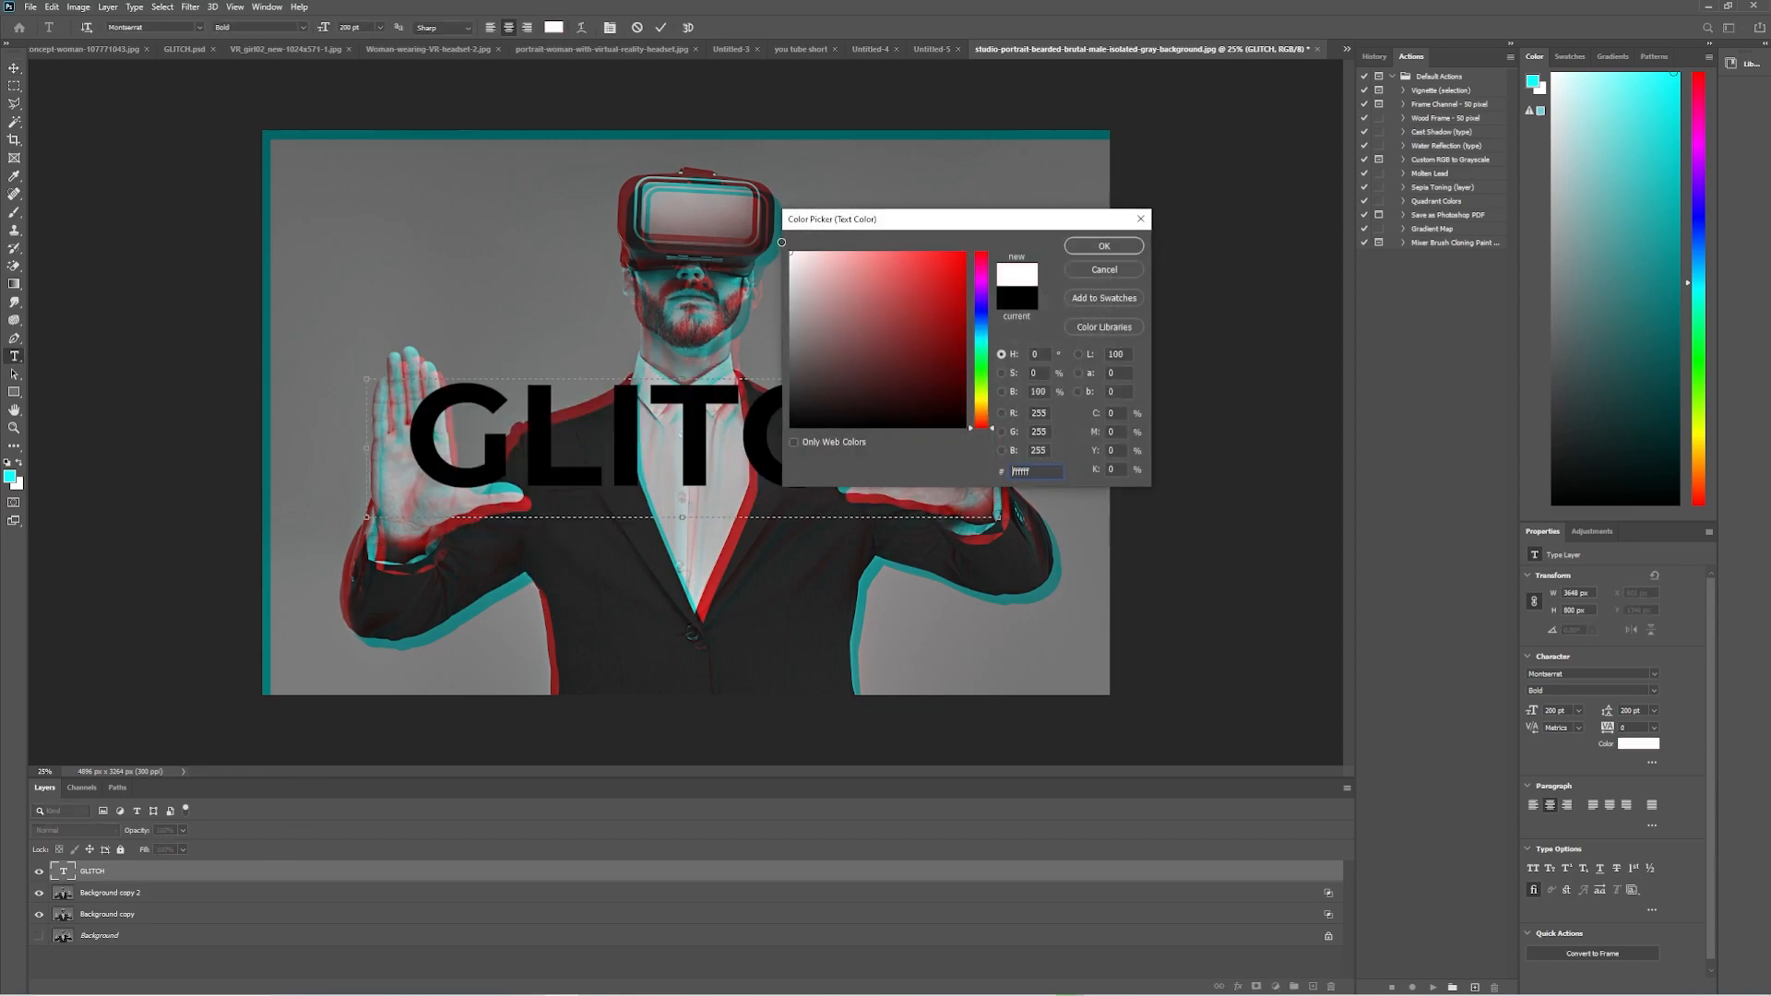
click(1104, 245)
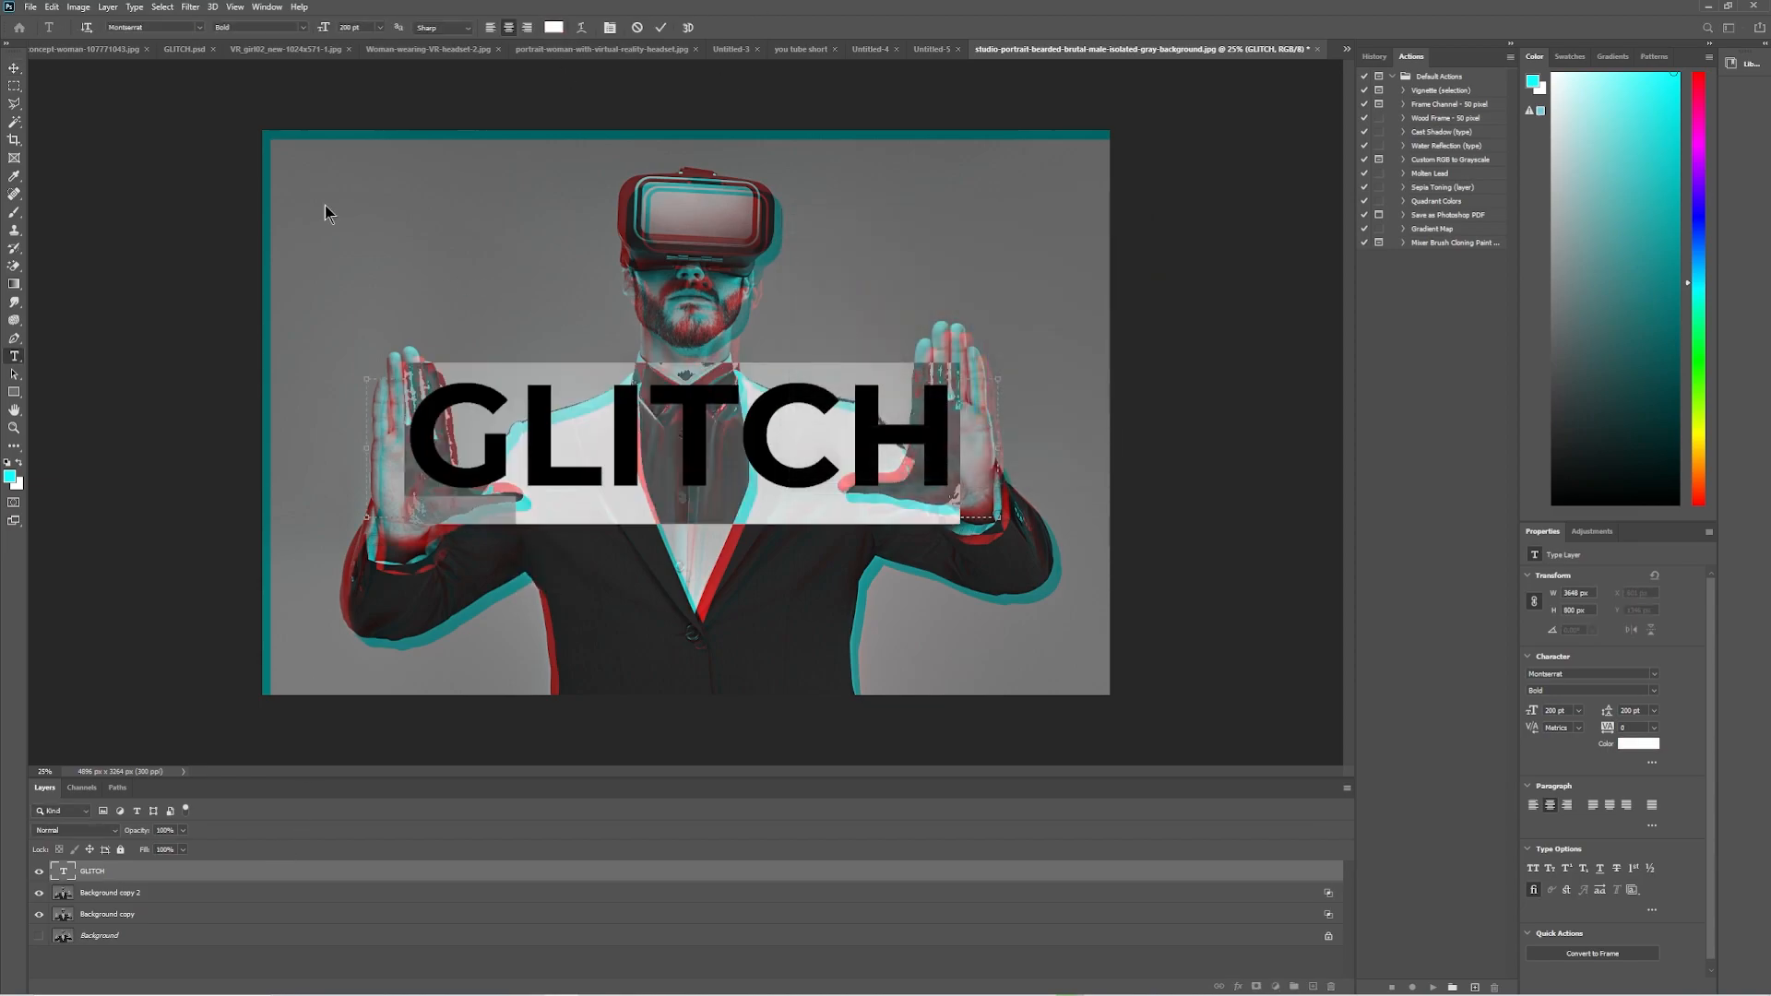
click(15, 67)
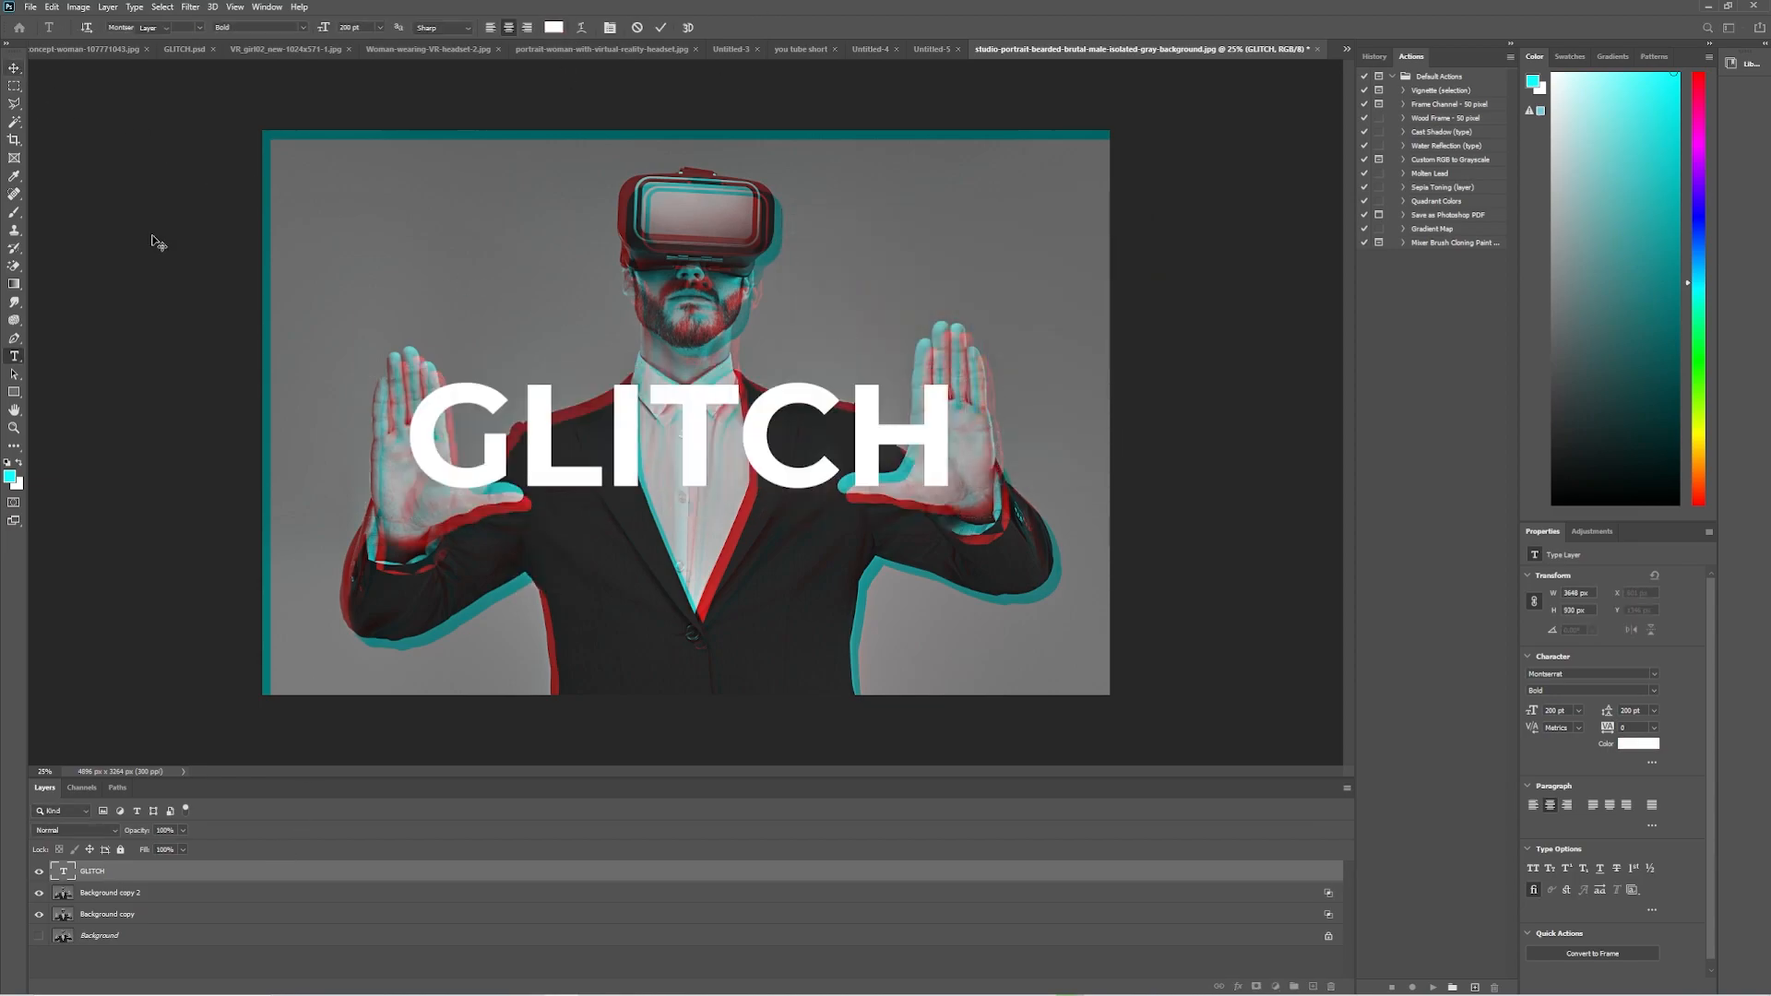
Convert the GLITCH text layer to a smart object and duplicate it.
right_click(300, 878)
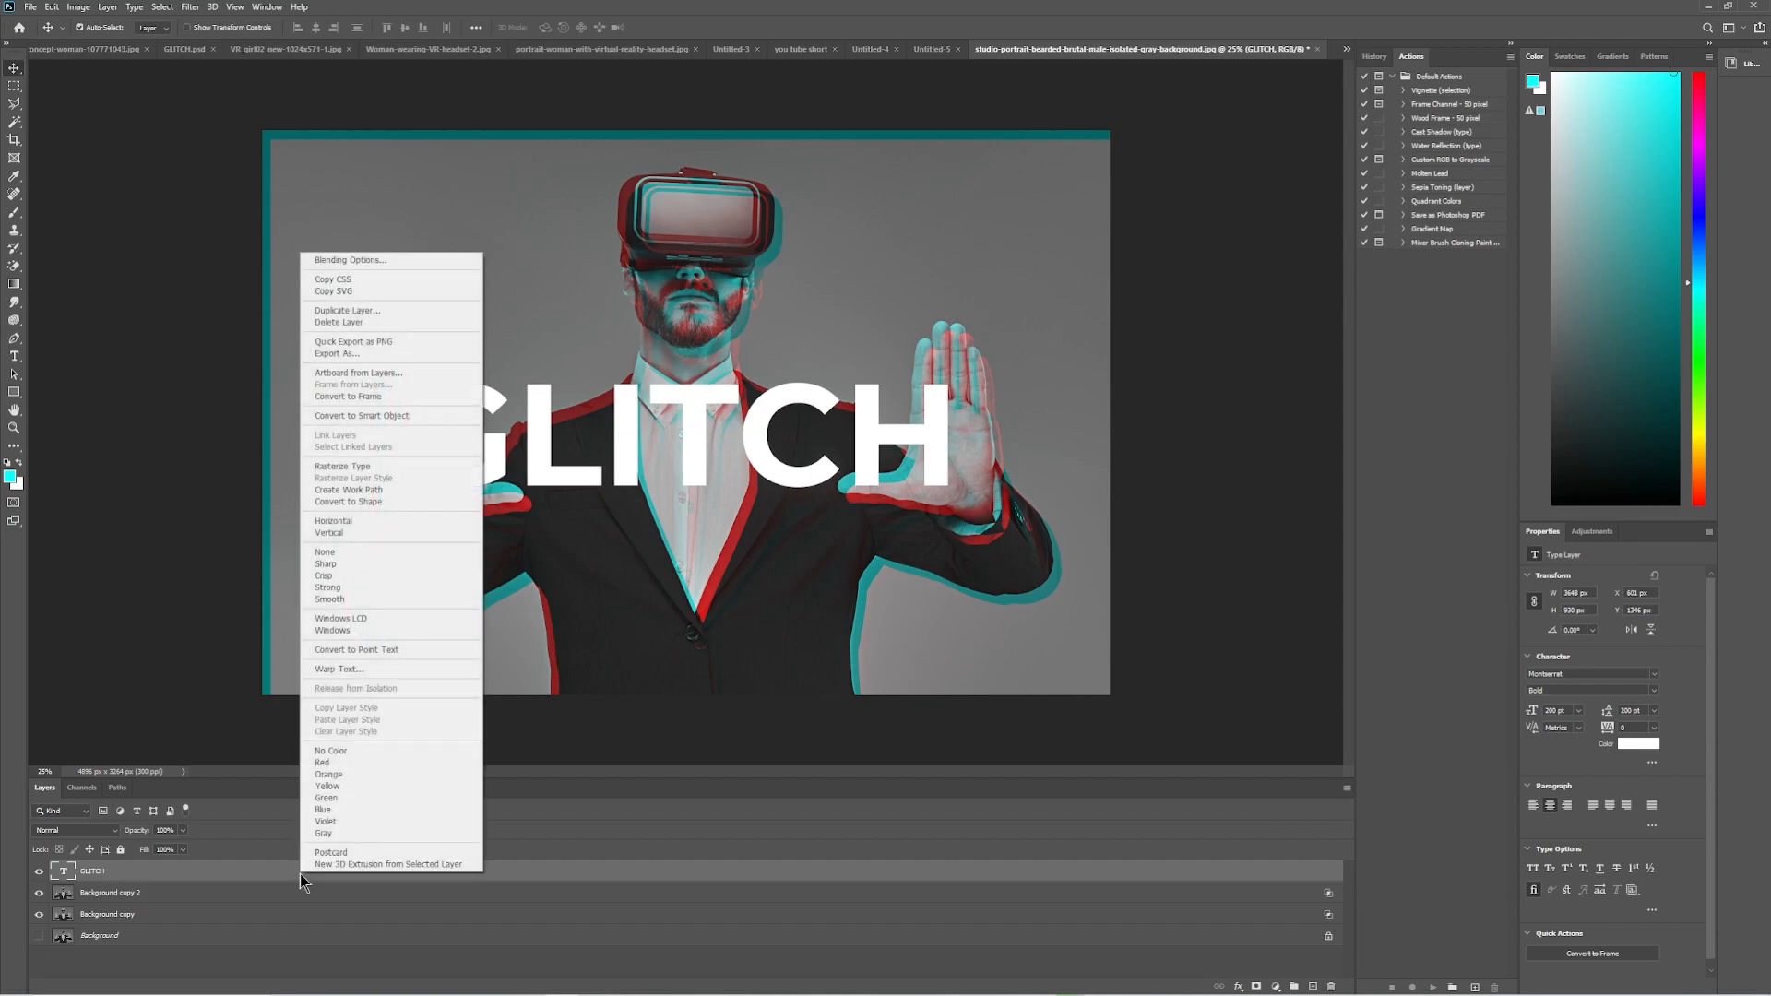
click(379, 417)
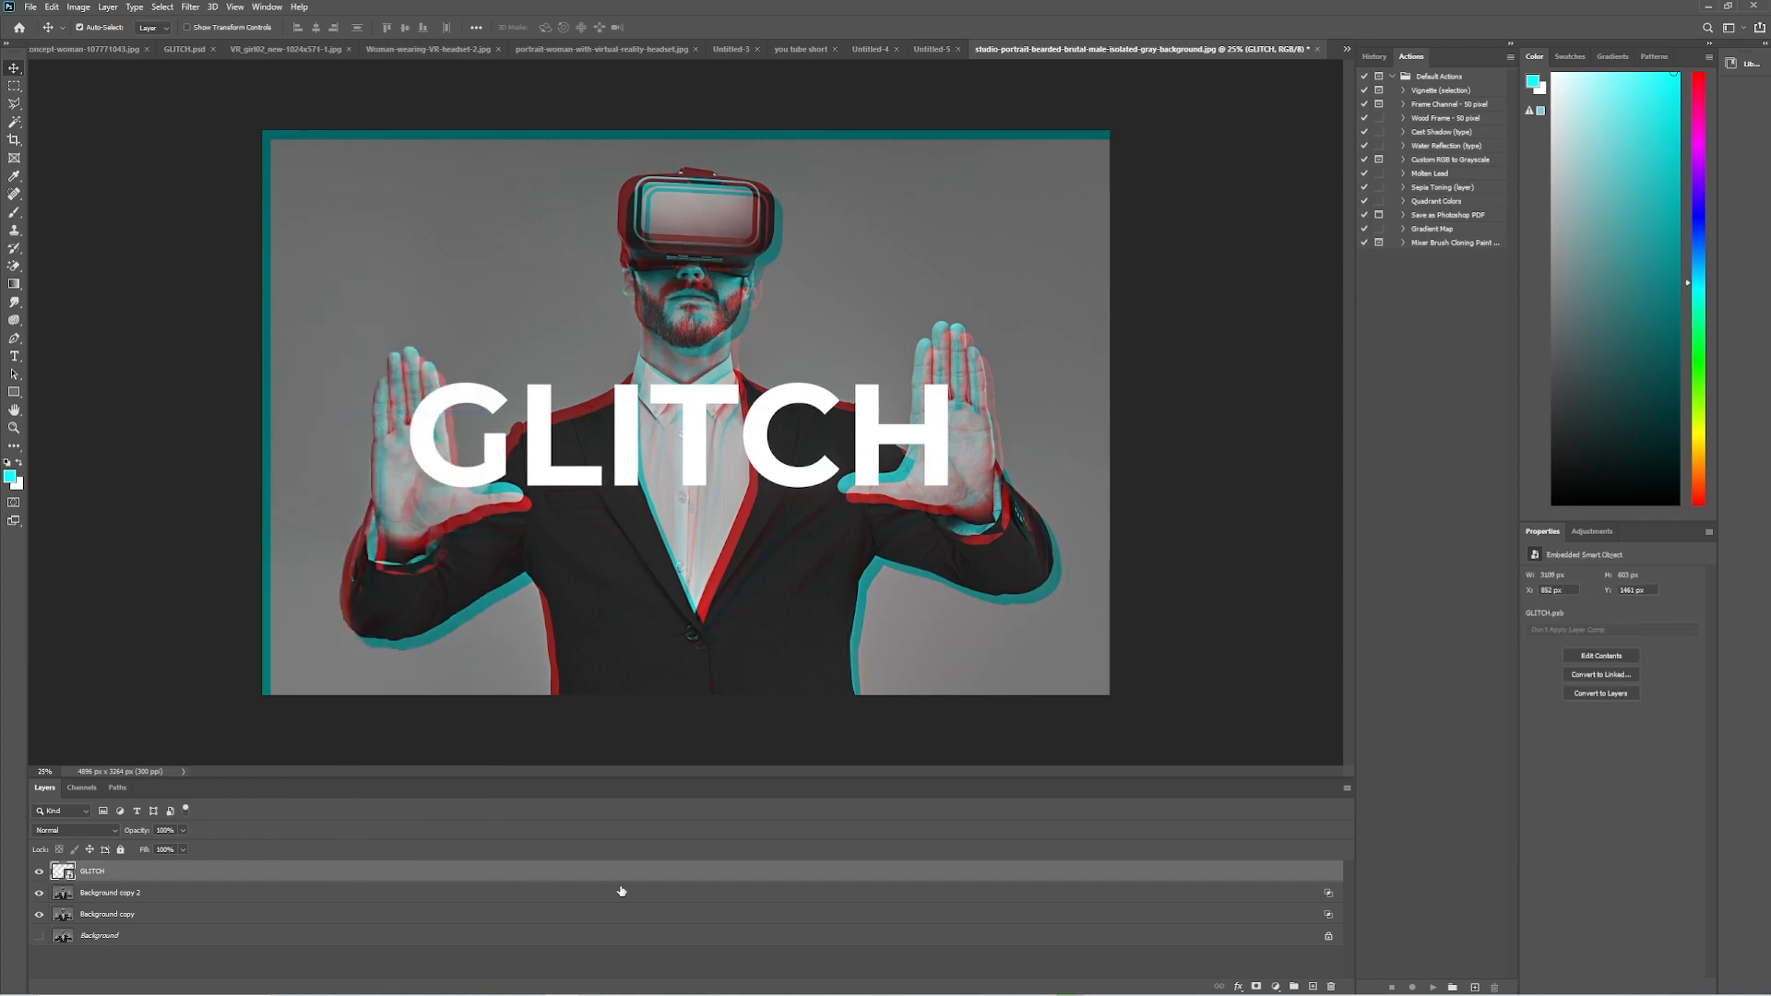
drag(726, 878, 1312, 987)
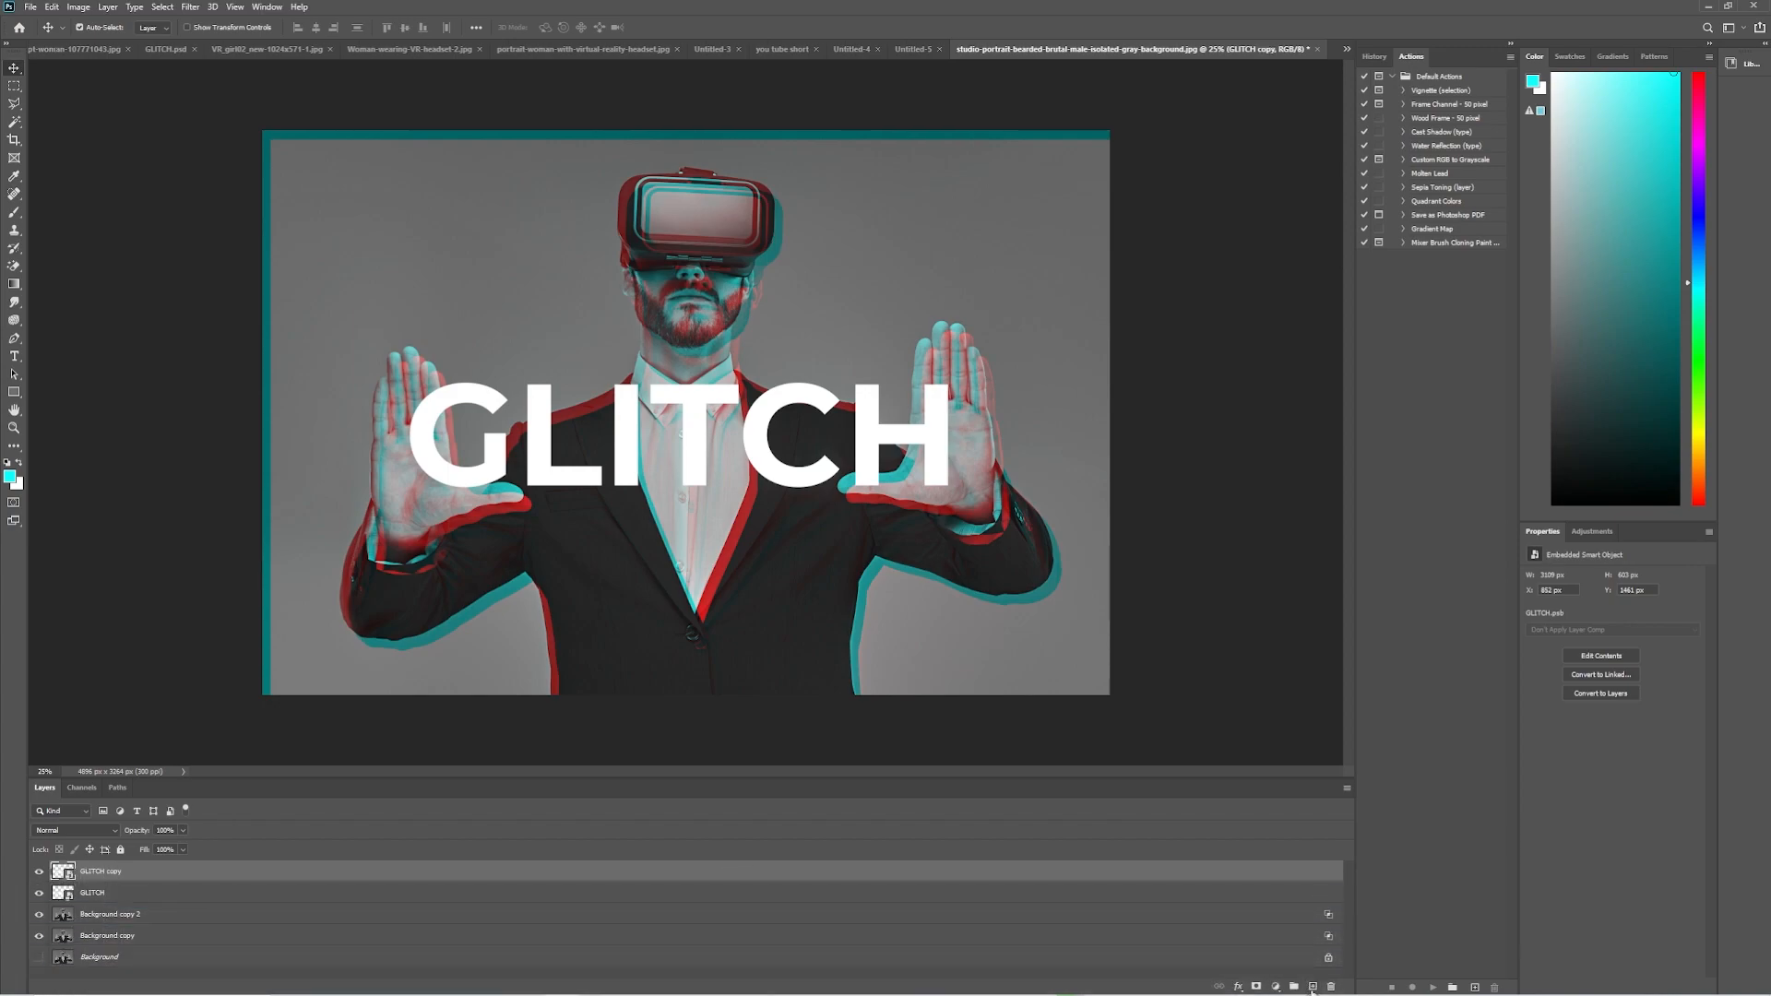
Restrict the original GLITCH layer to the red channel by turning off green and blue in its blending options.
click(466, 901)
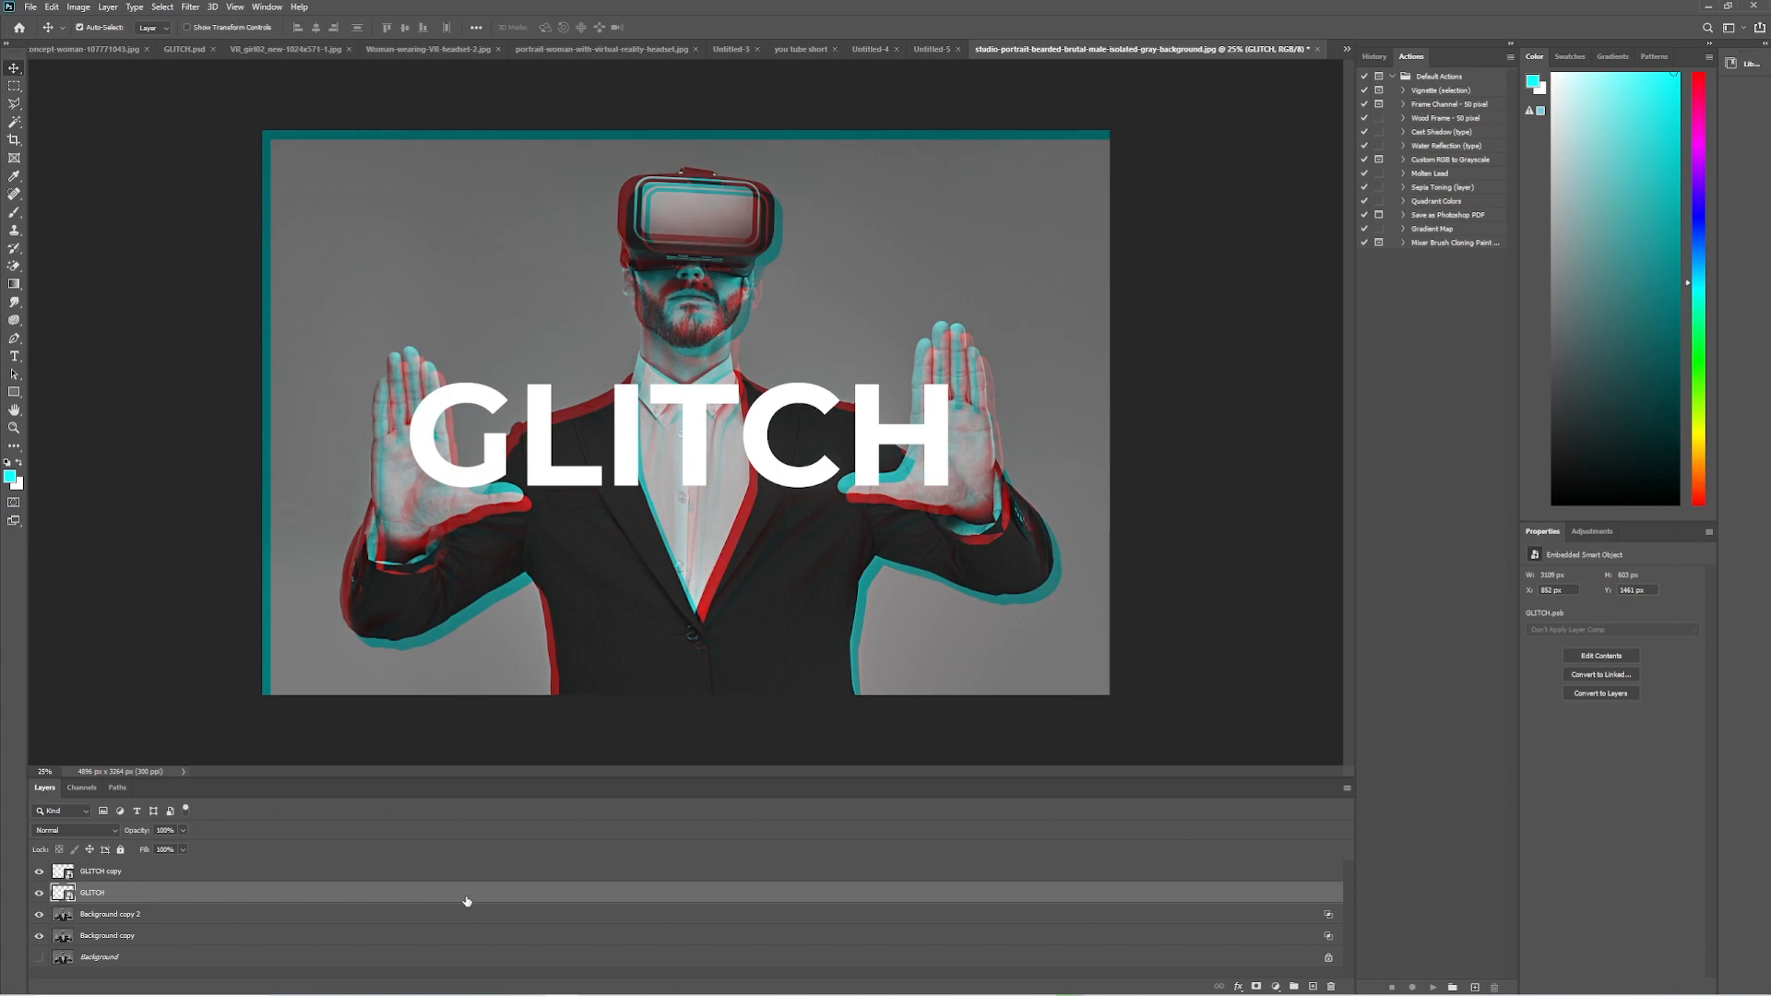
double_click(488, 897)
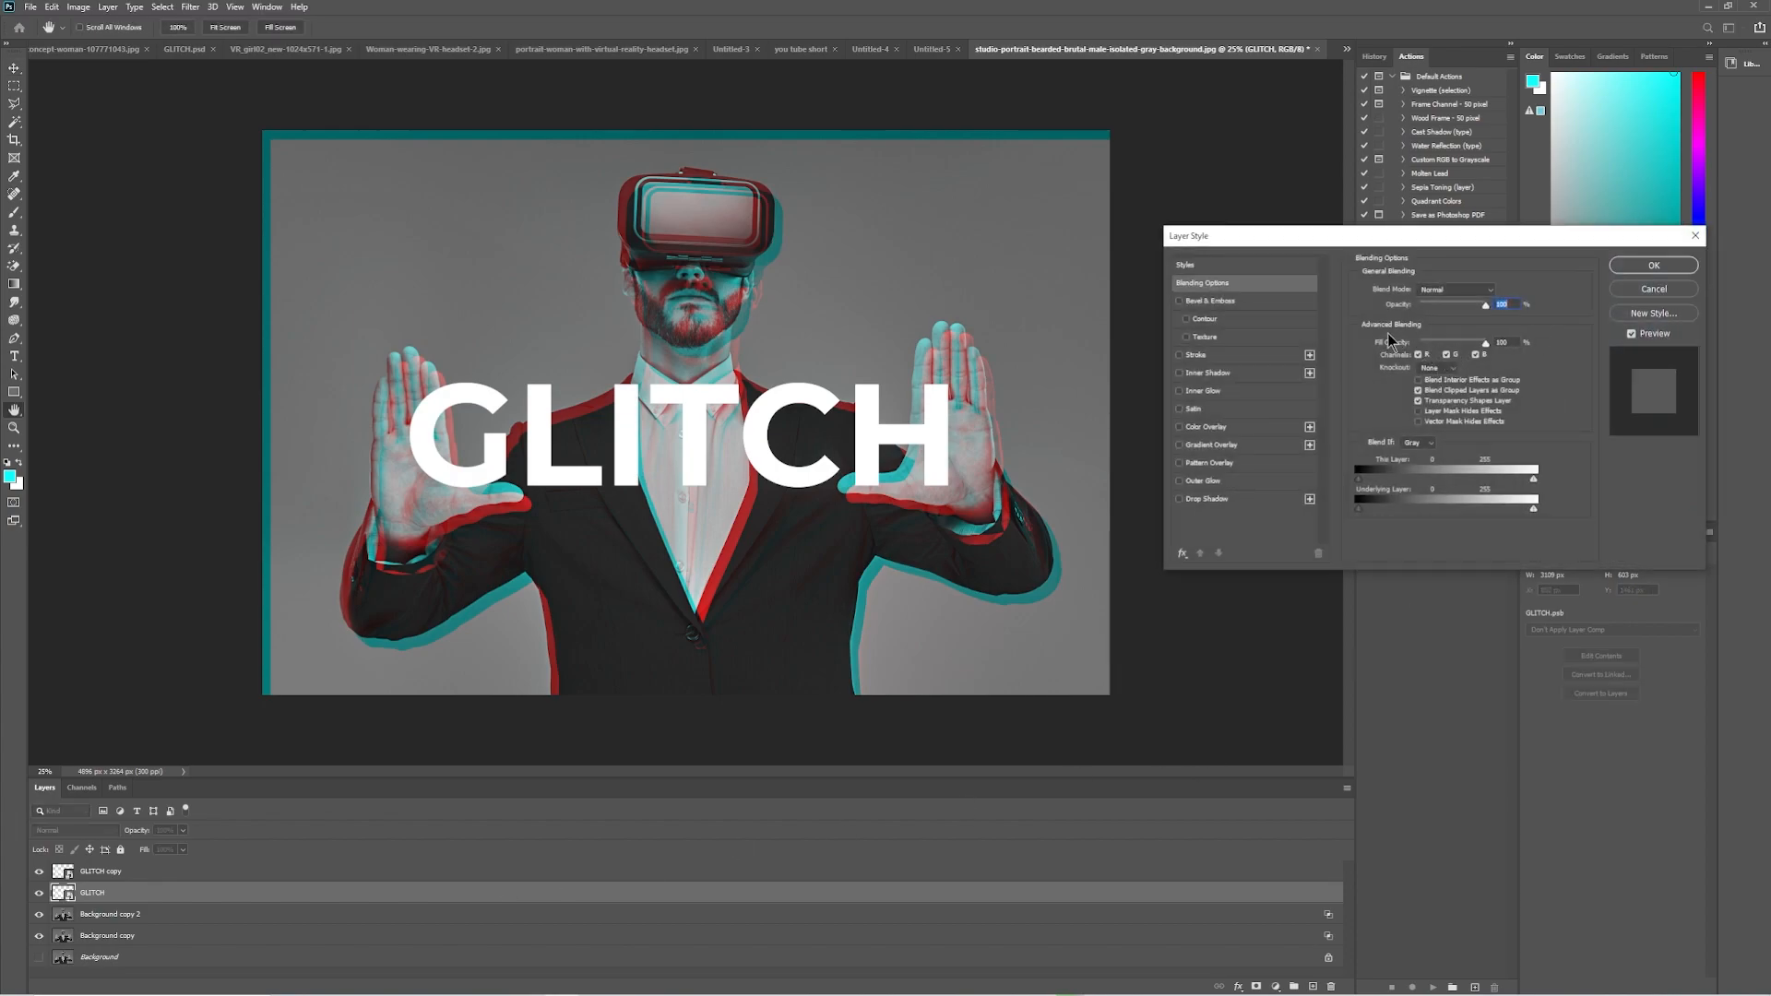
click(1446, 355)
click(1476, 355)
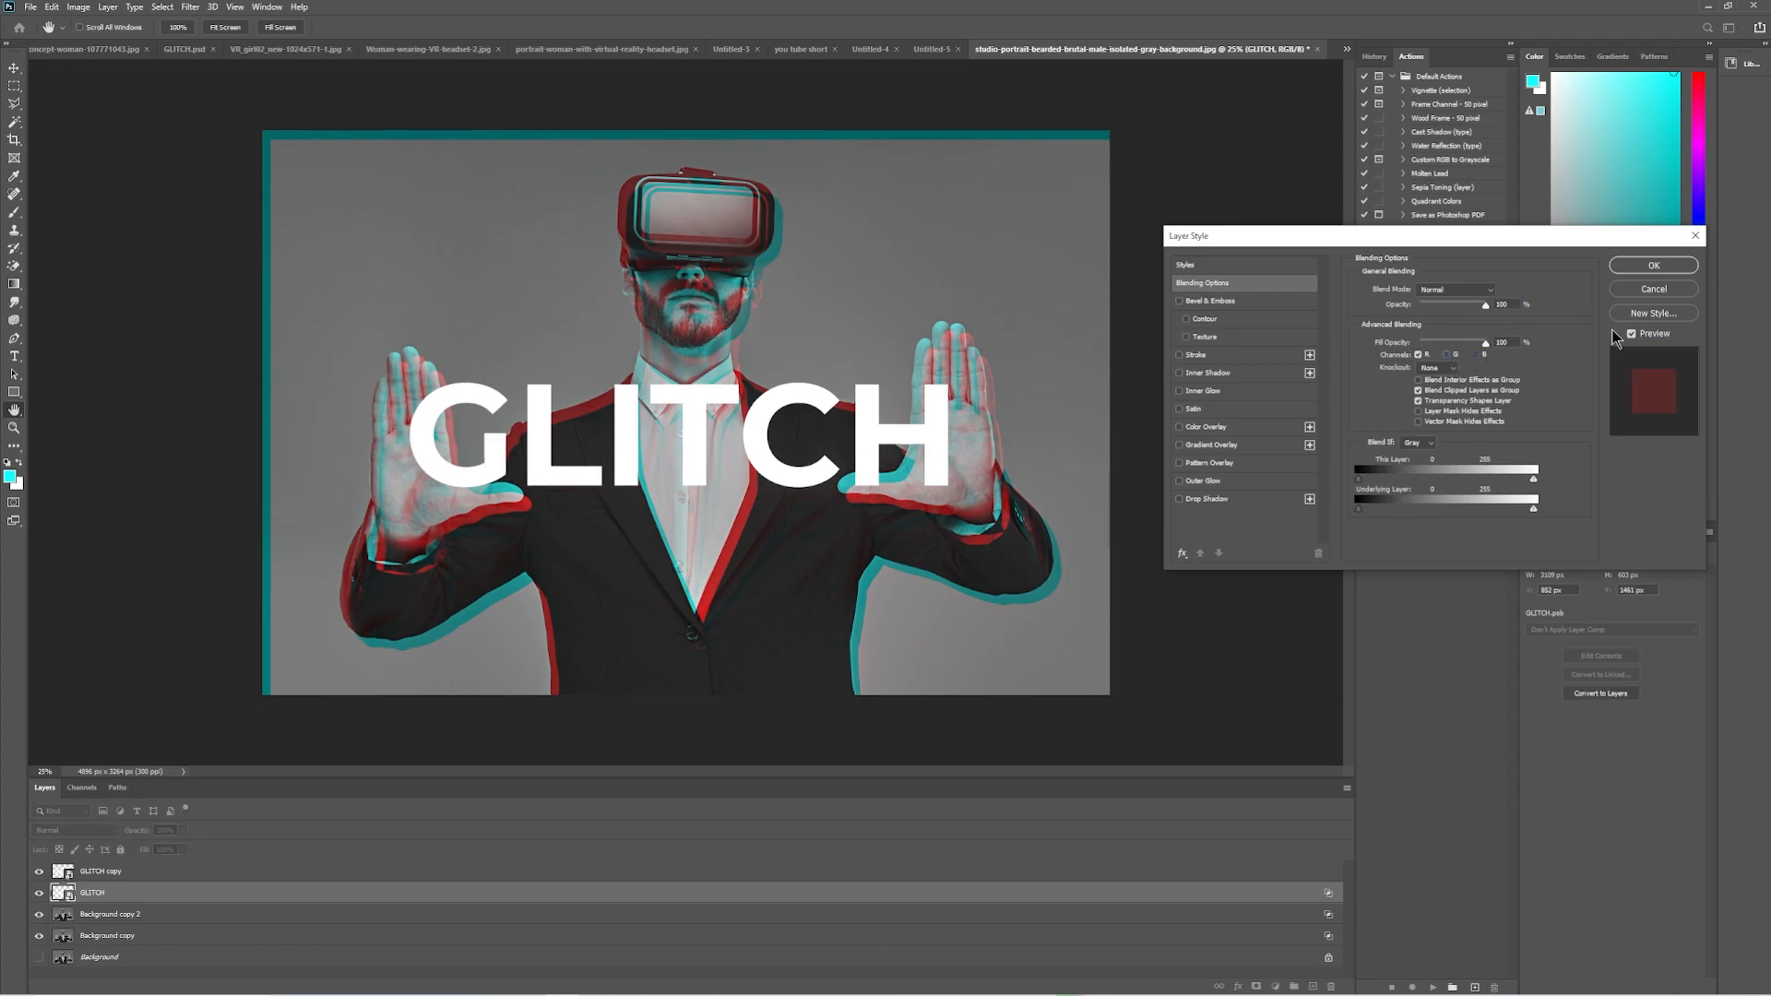
click(1651, 266)
Turn off the red channel for the GLITCH copy layer in its blending options.
click(288, 877)
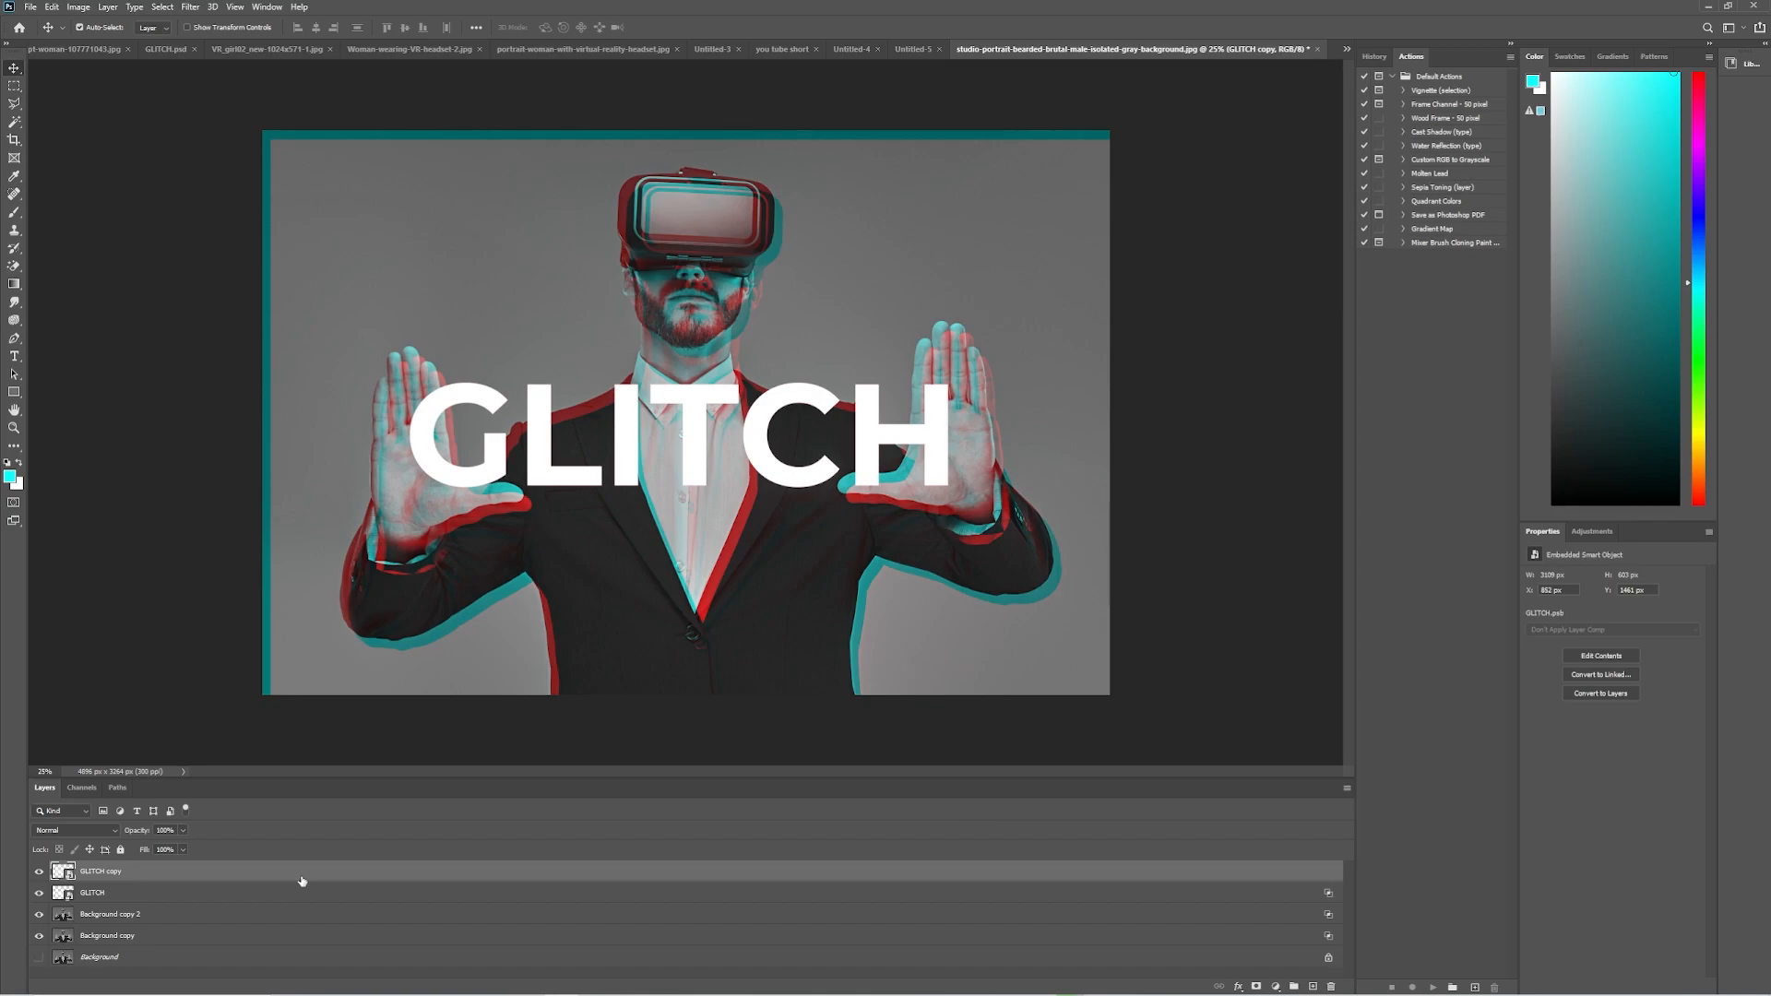
double_click(300, 881)
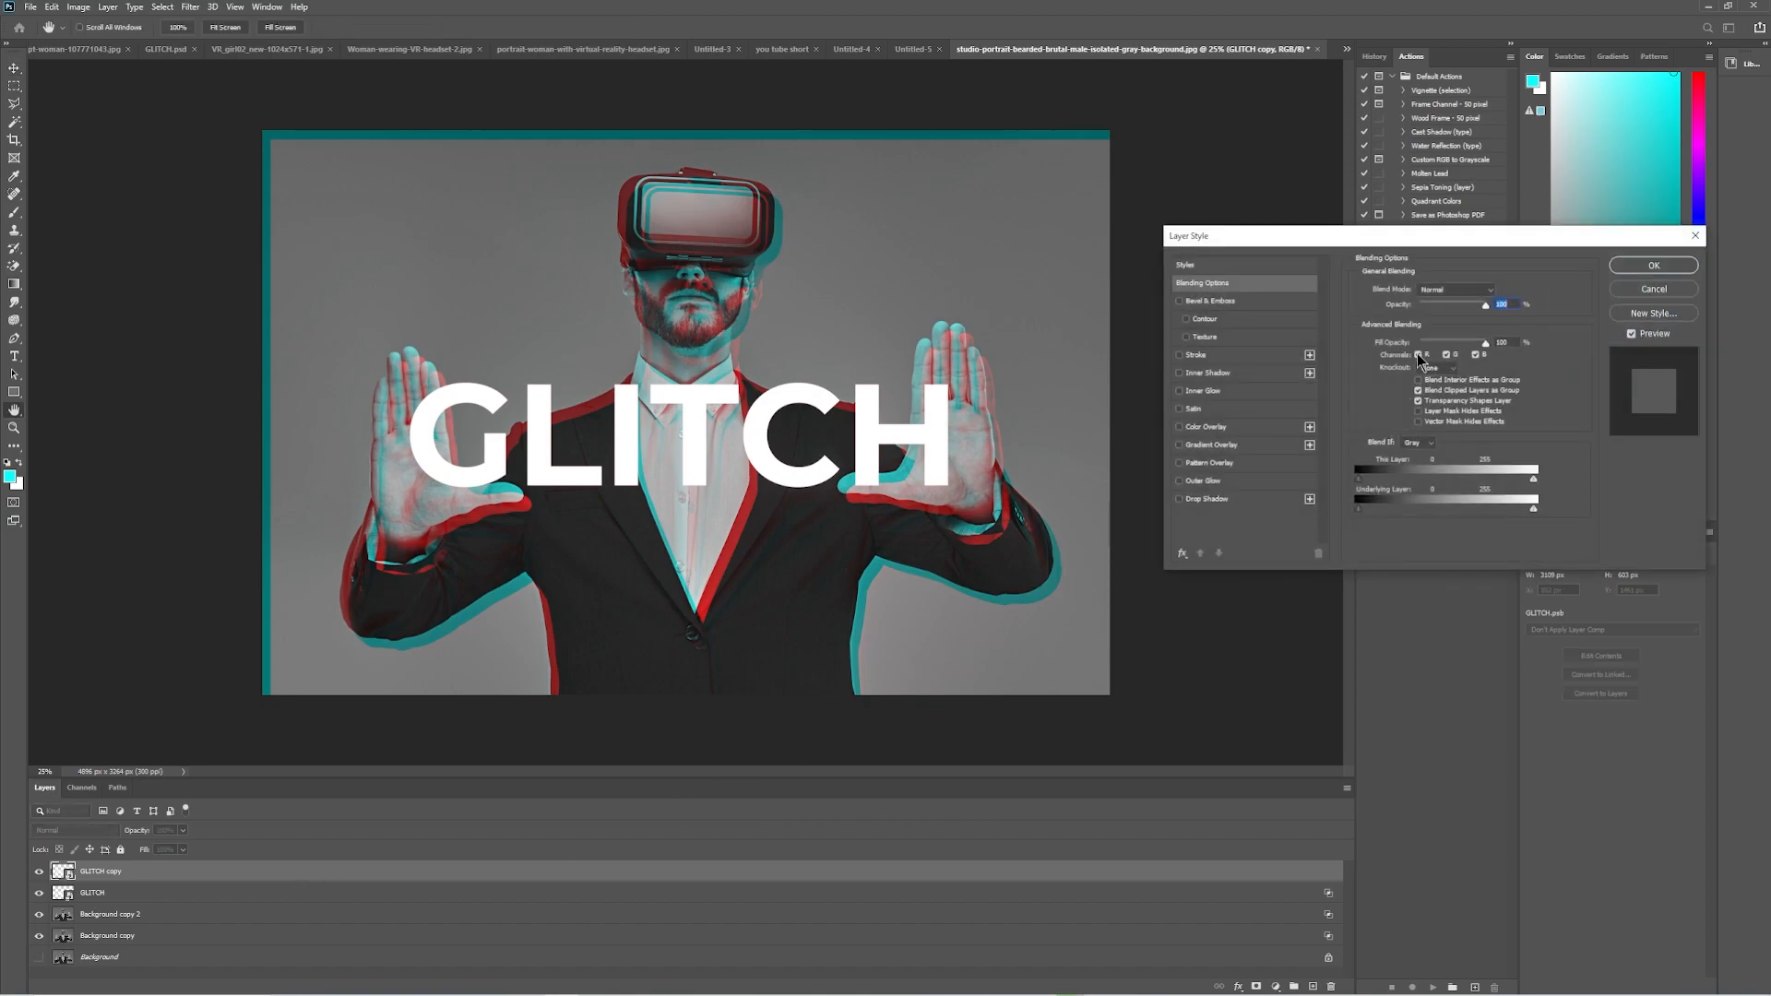
click(1419, 356)
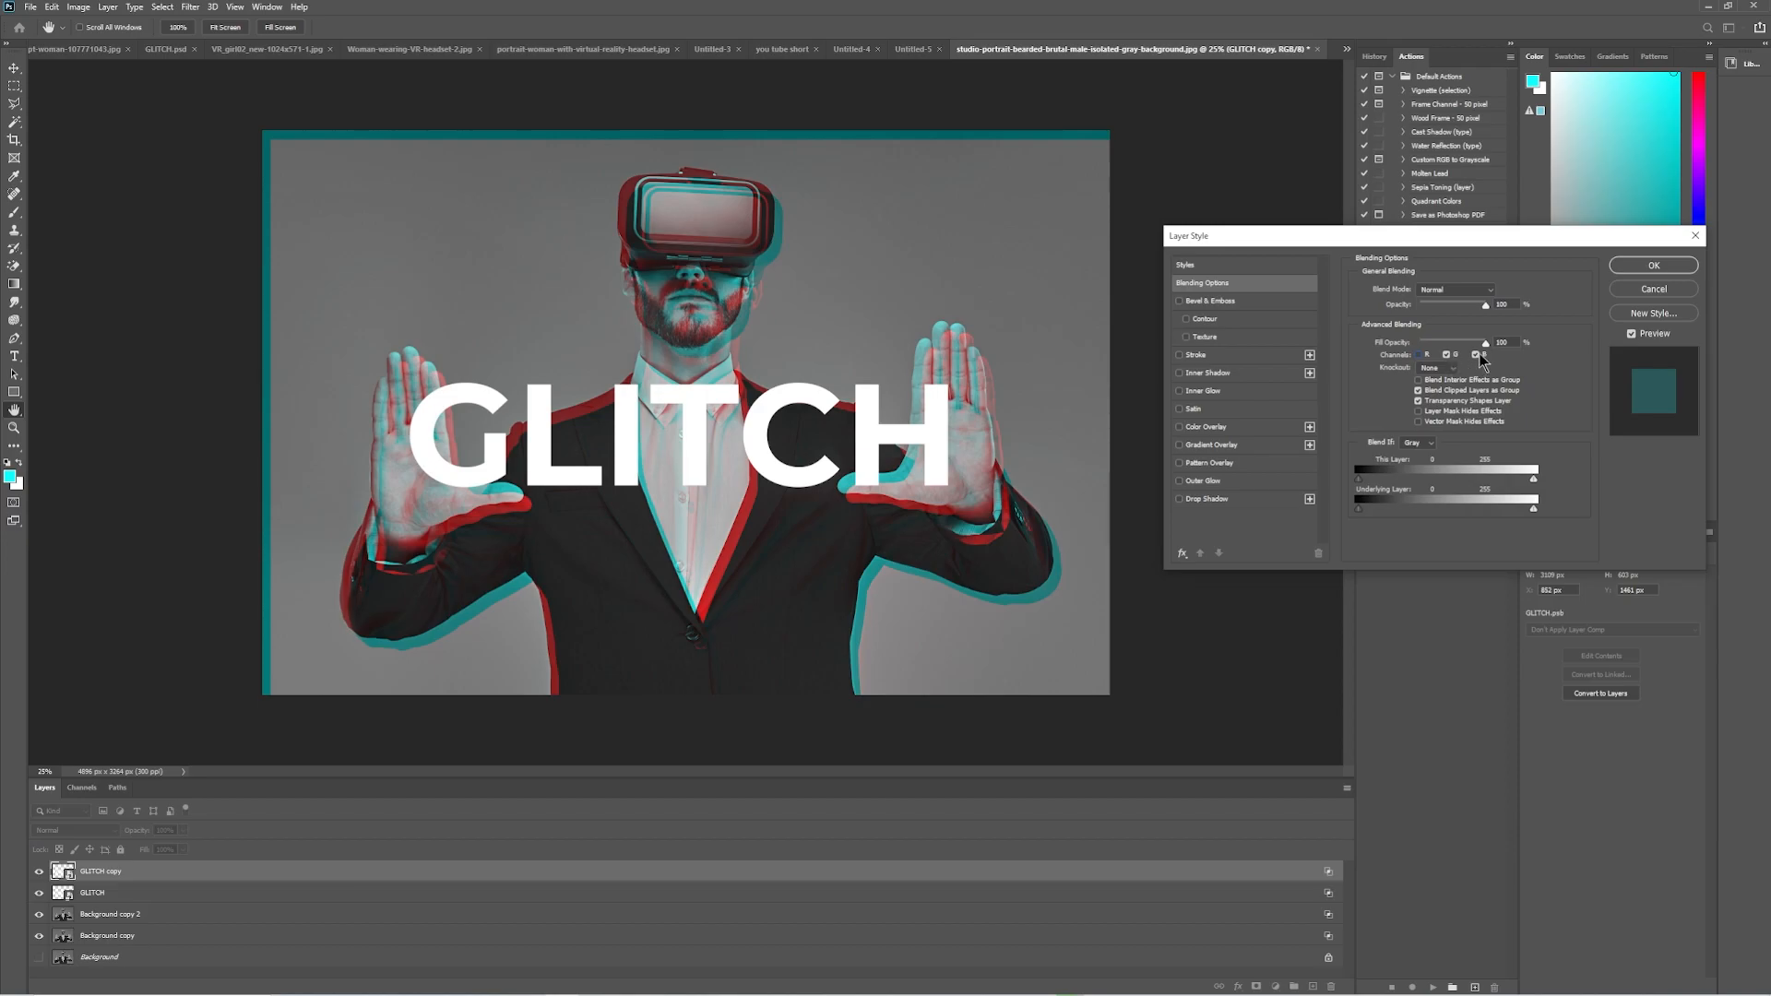
click(1653, 265)
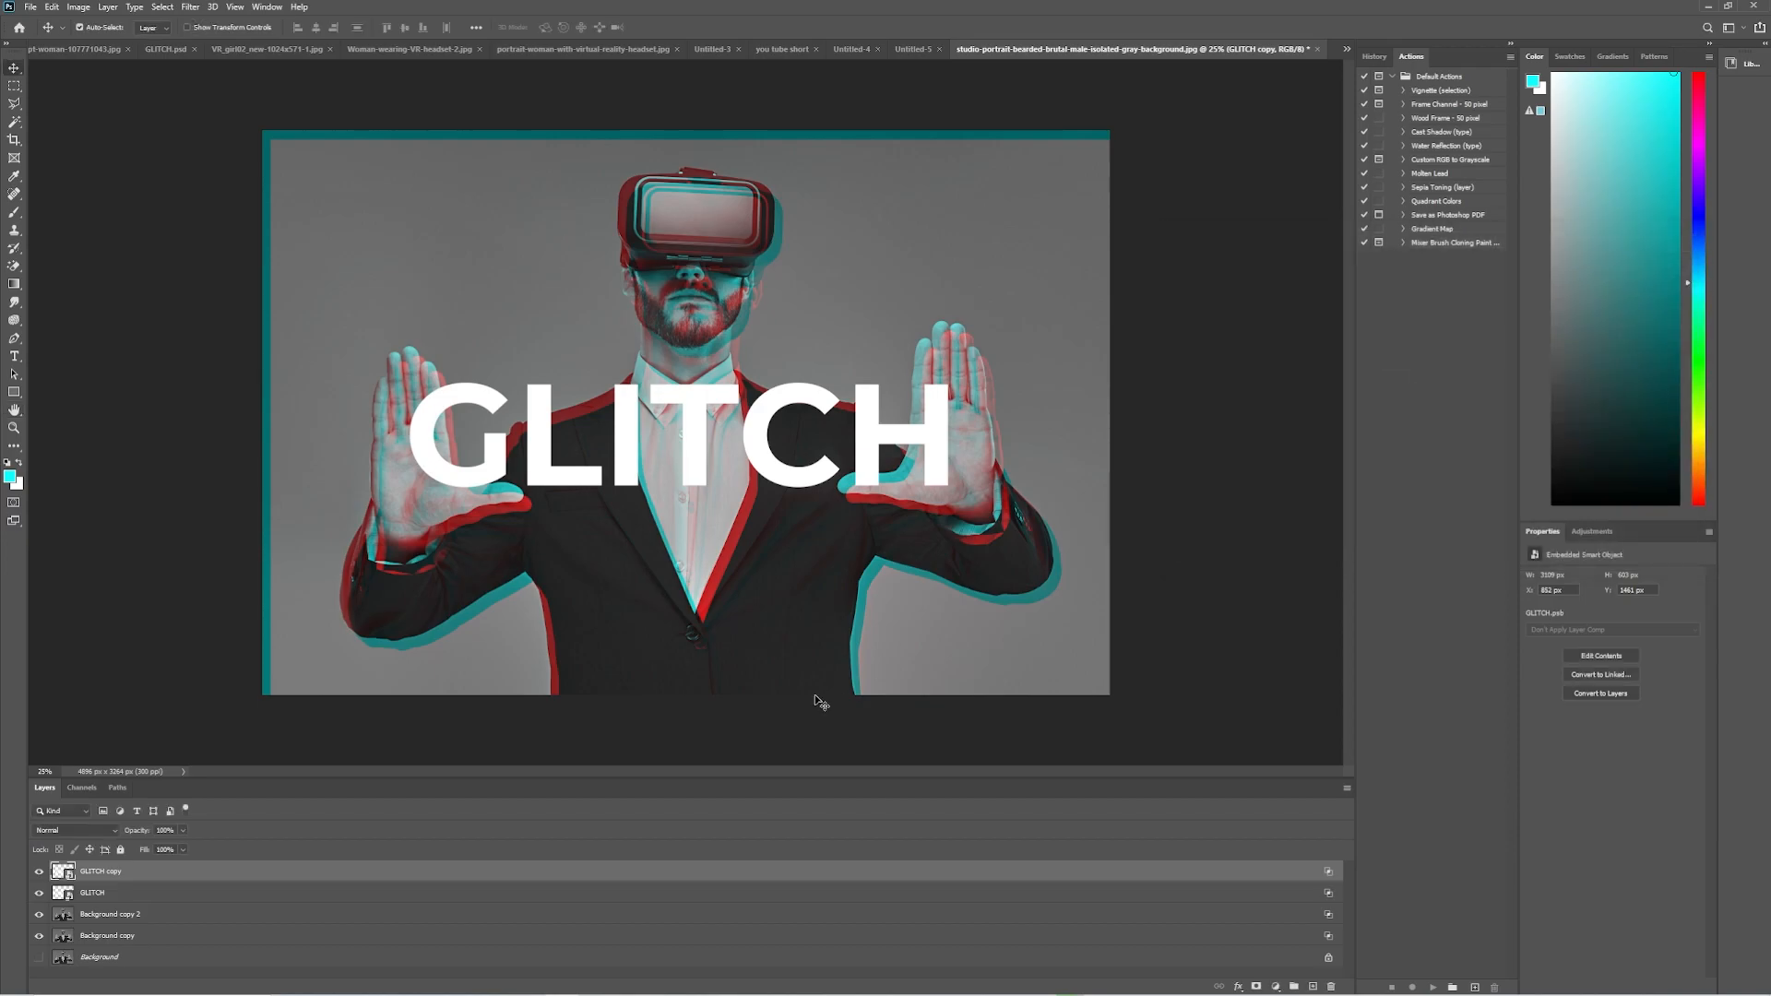
Nudge the GLITCH layer about 40 px right and down to offset its red channel, and select the GLITCH copy layer.
click(439, 896)
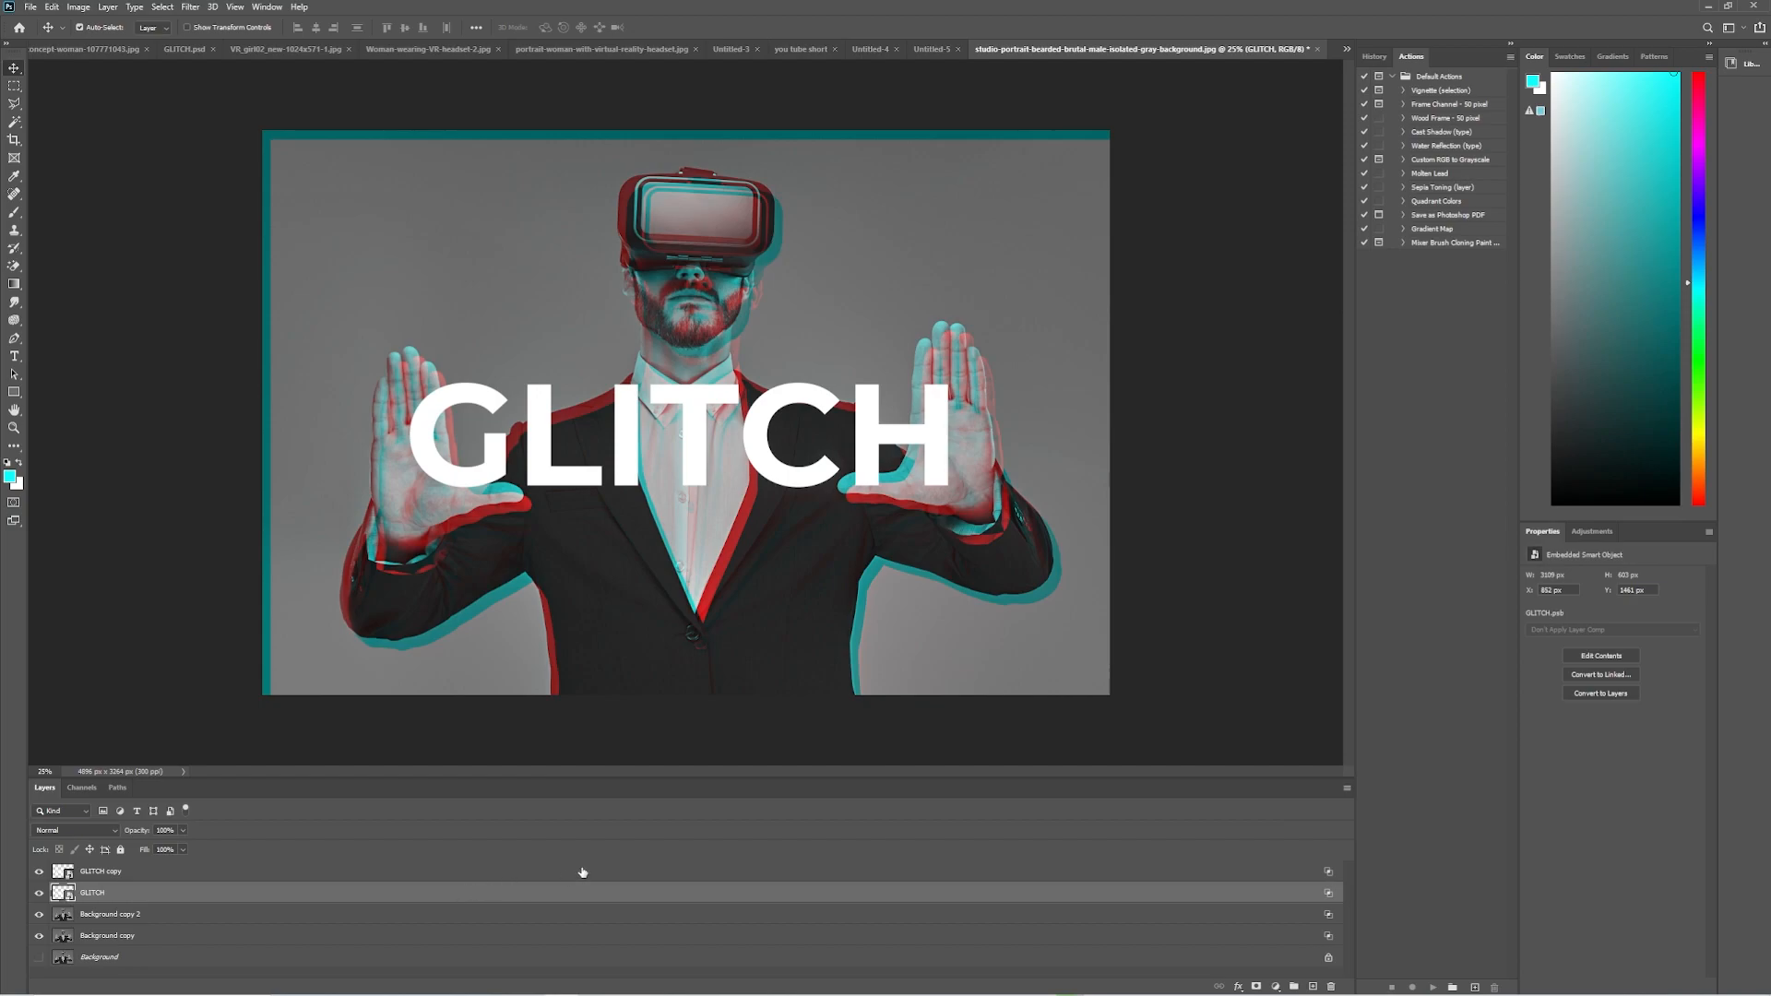
key(Right)
key(Right)
key(Right)
key(Right)
key(Right)
key(Right)
key(Right)
key(Right)
key(Right)
key(Right)
key(Down)
key(Down)
key(Down)
key(Down)
key(Down)
key(Down)
key(Down)
key(Down)
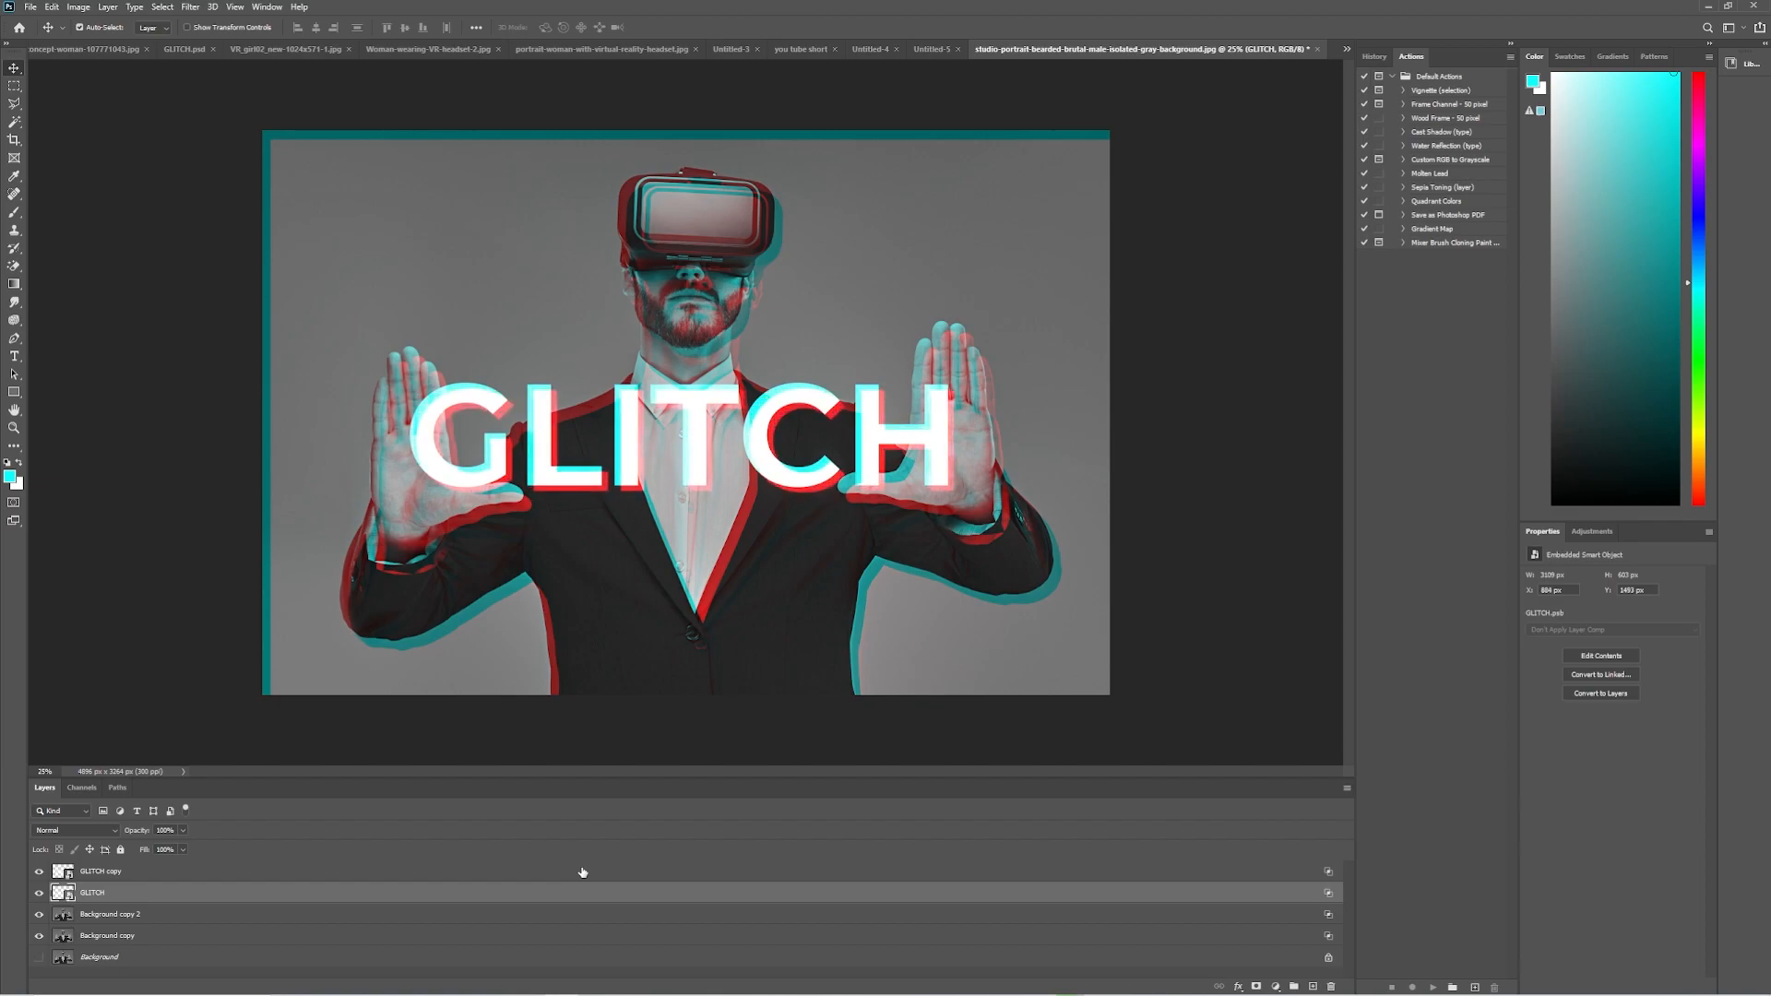
key(Right)
key(Down)
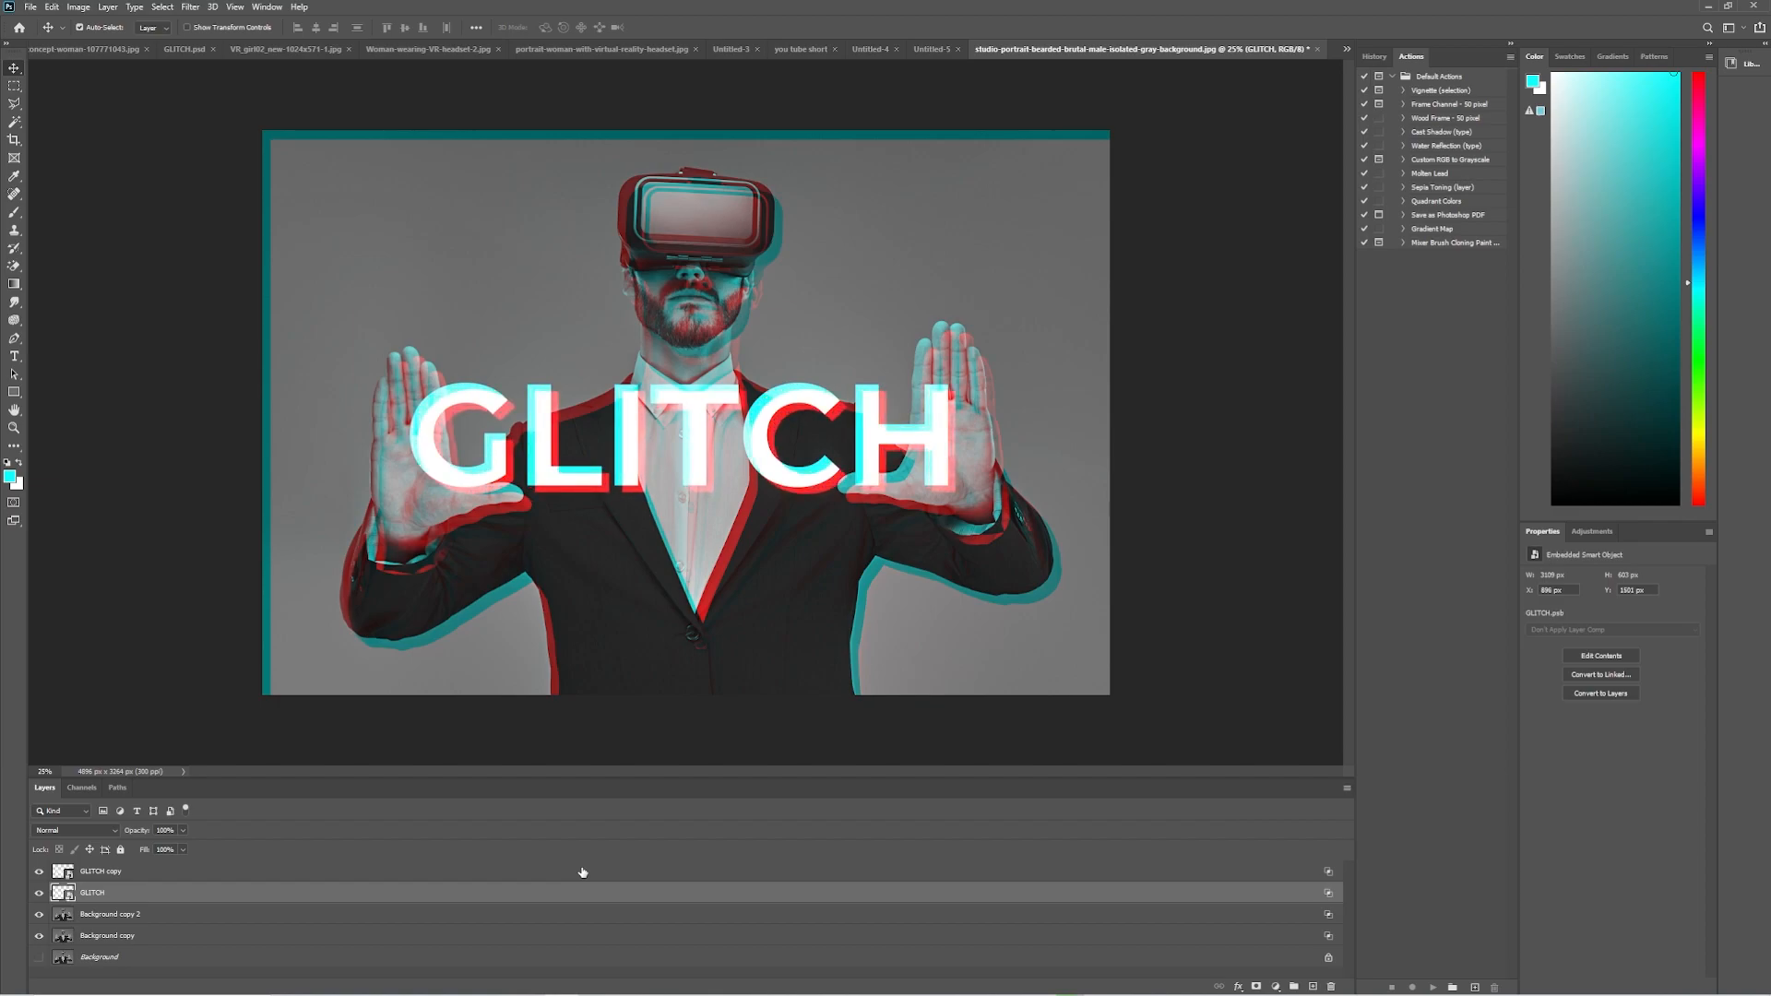
click(576, 872)
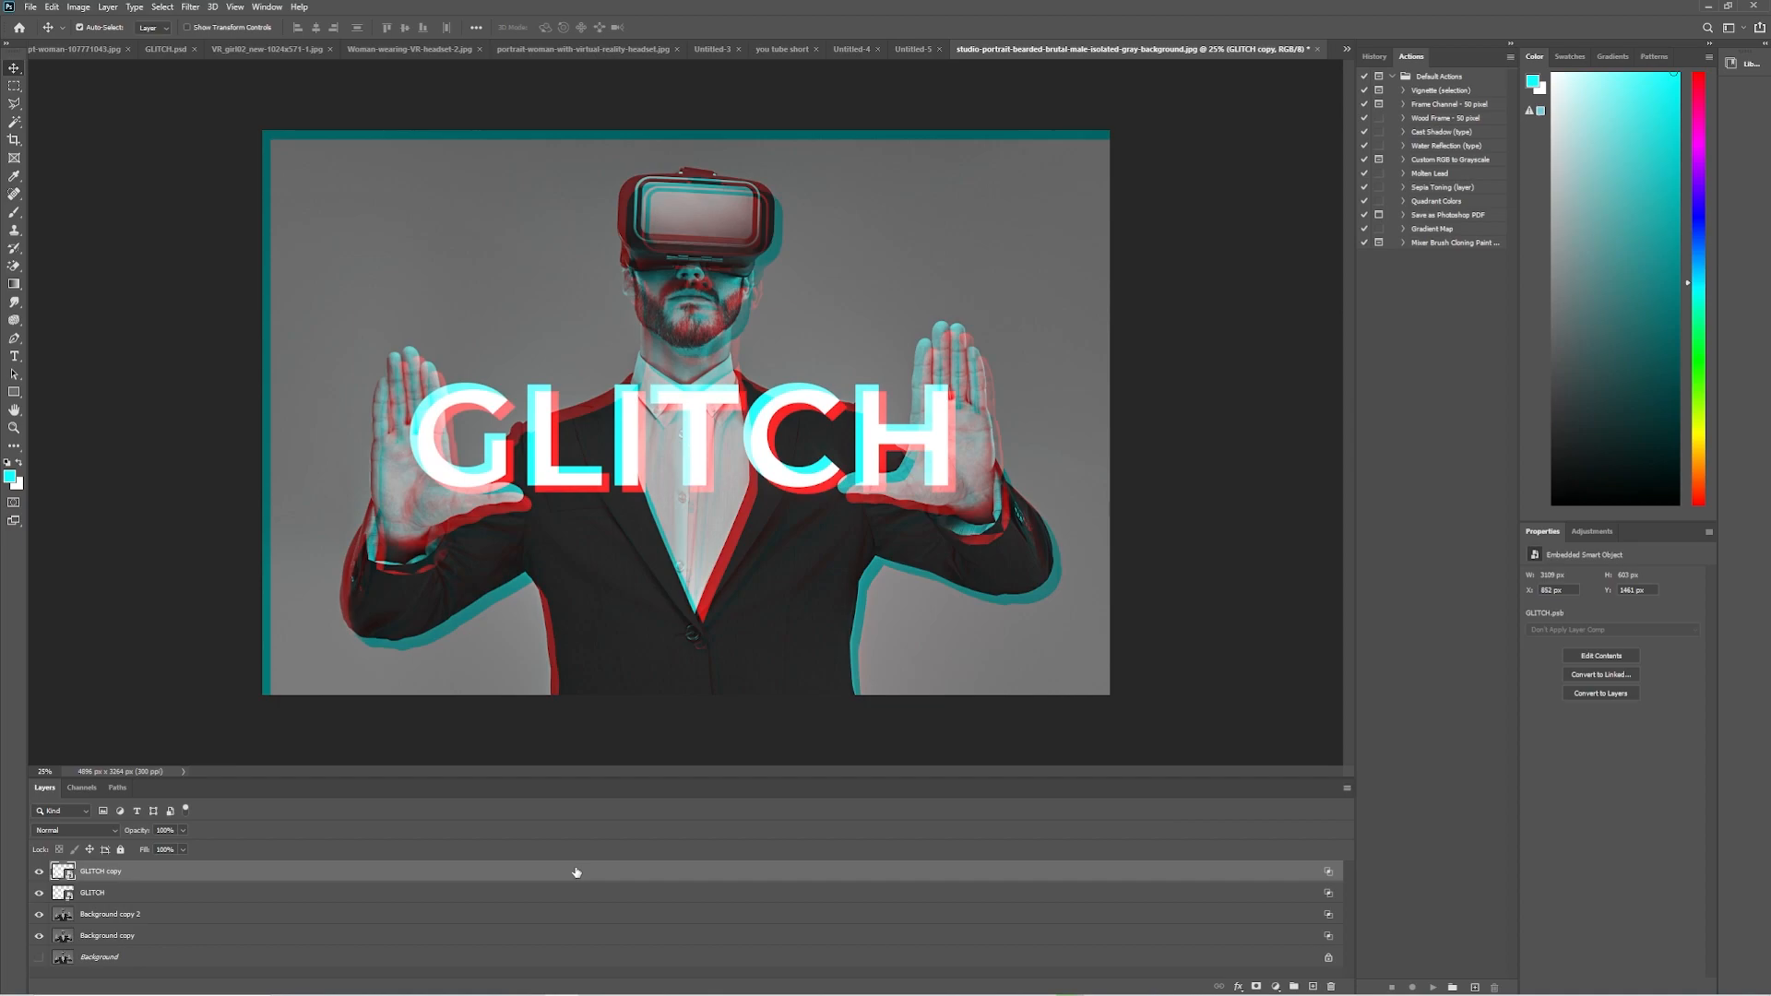
Group the GLITCH and GLITCH copy layers together.
click(504, 898)
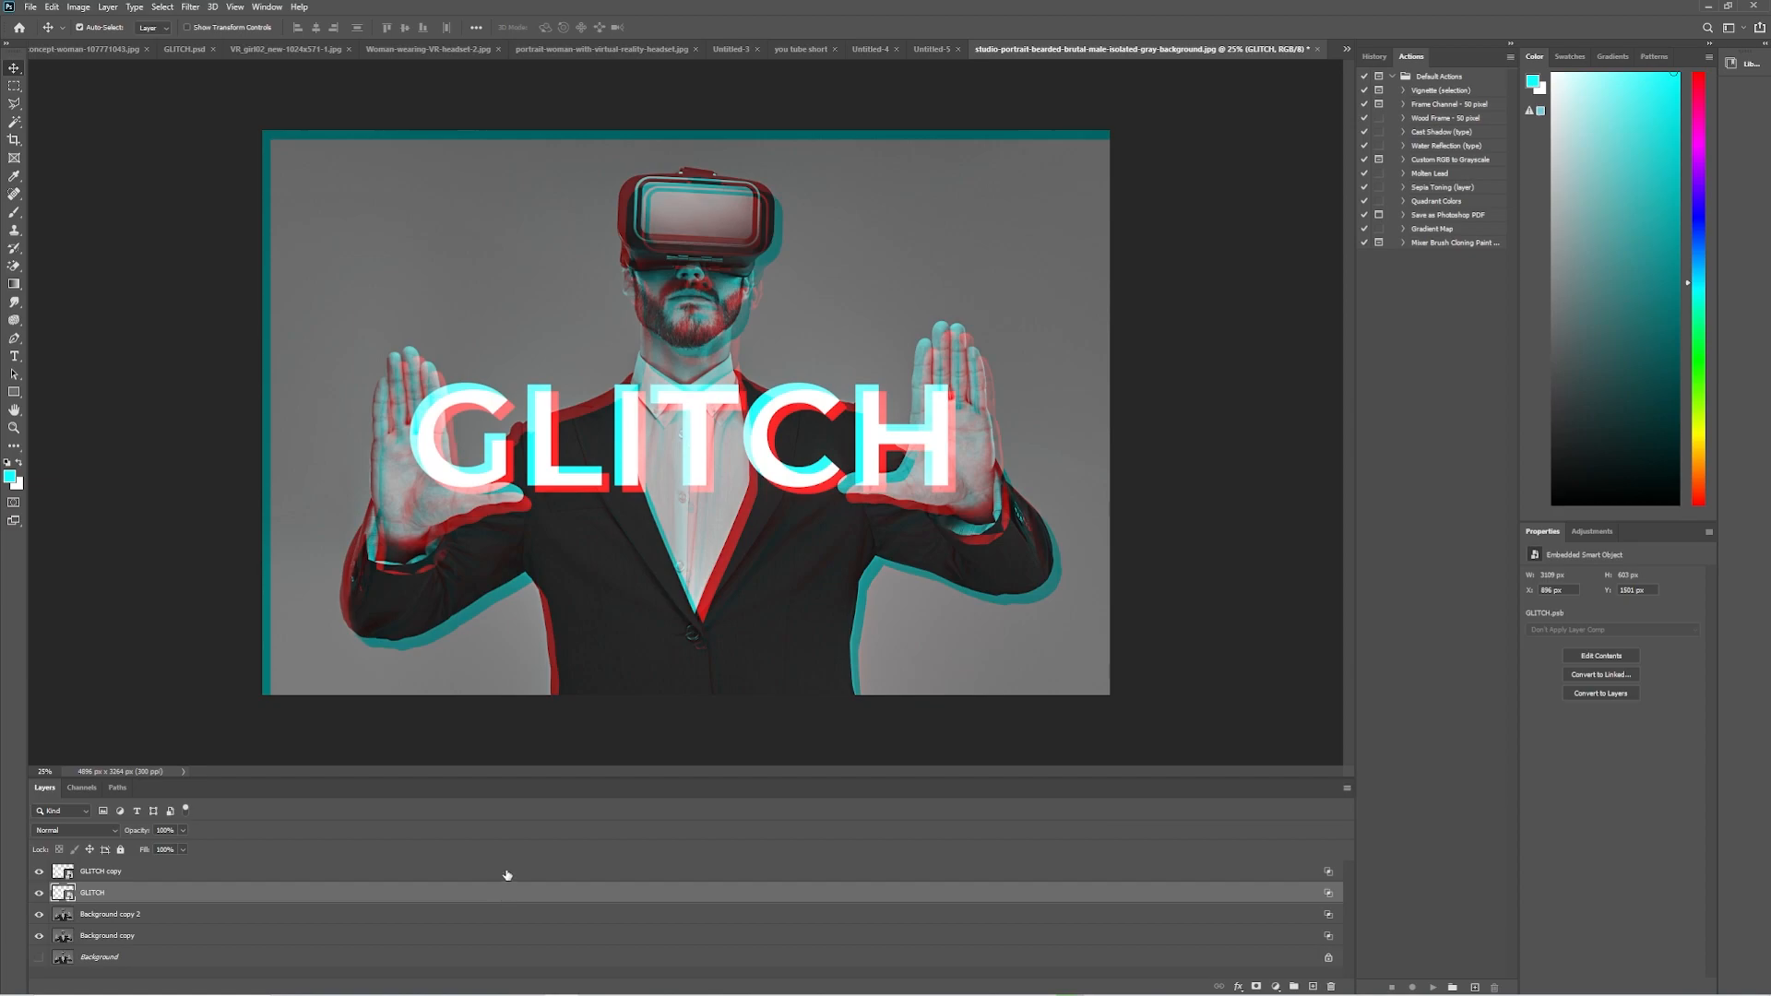
shift+click(506, 871)
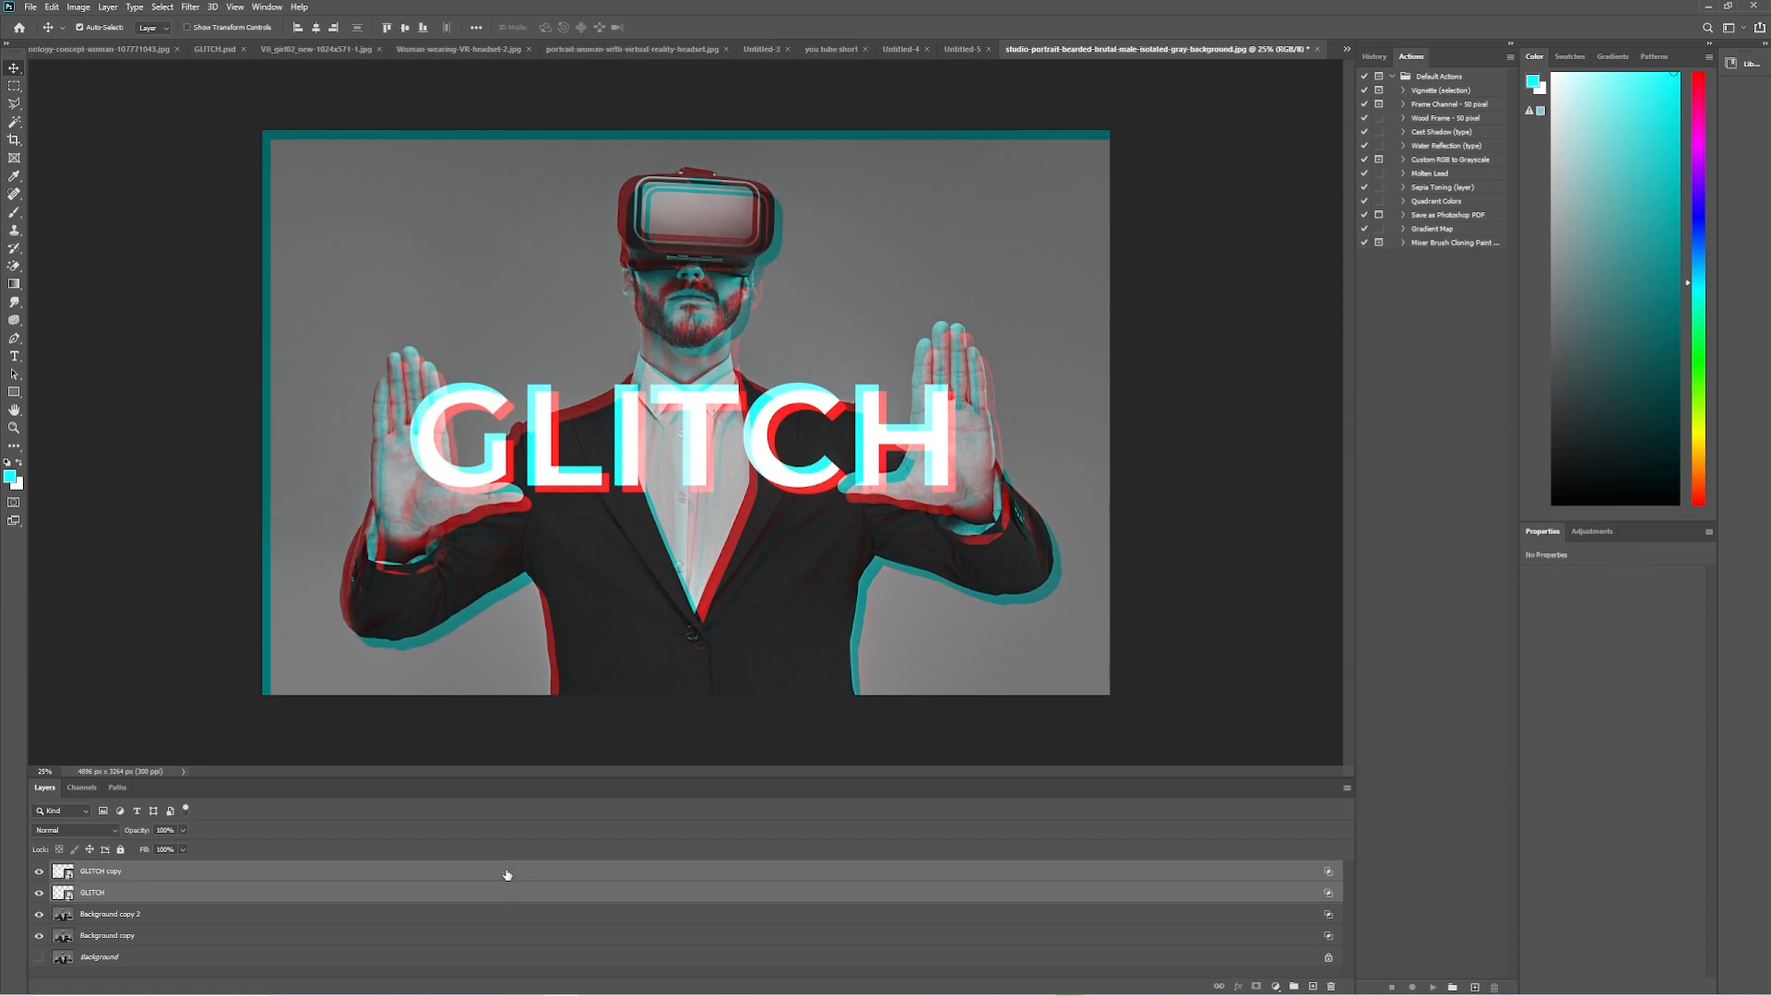
key(ctrl+g)
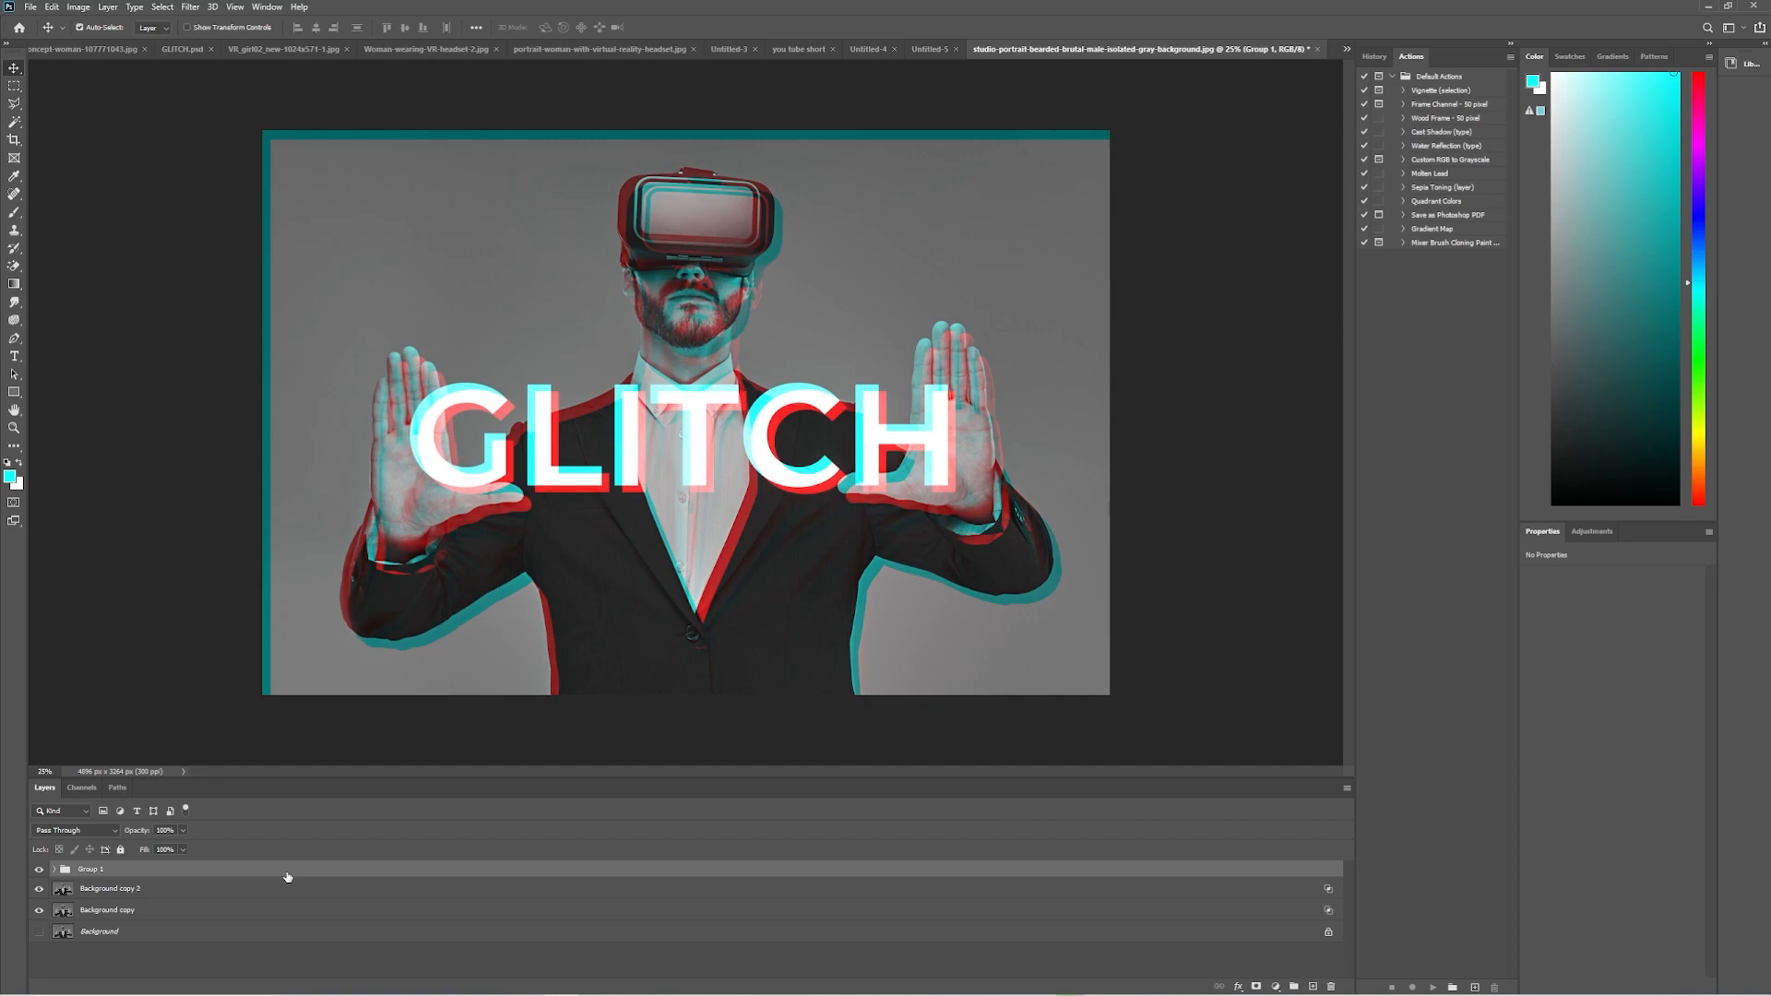
Marquee-select a thin horizontal strip across the top of the GLITCH letters and mask Group 1 to that strip.
click(17, 88)
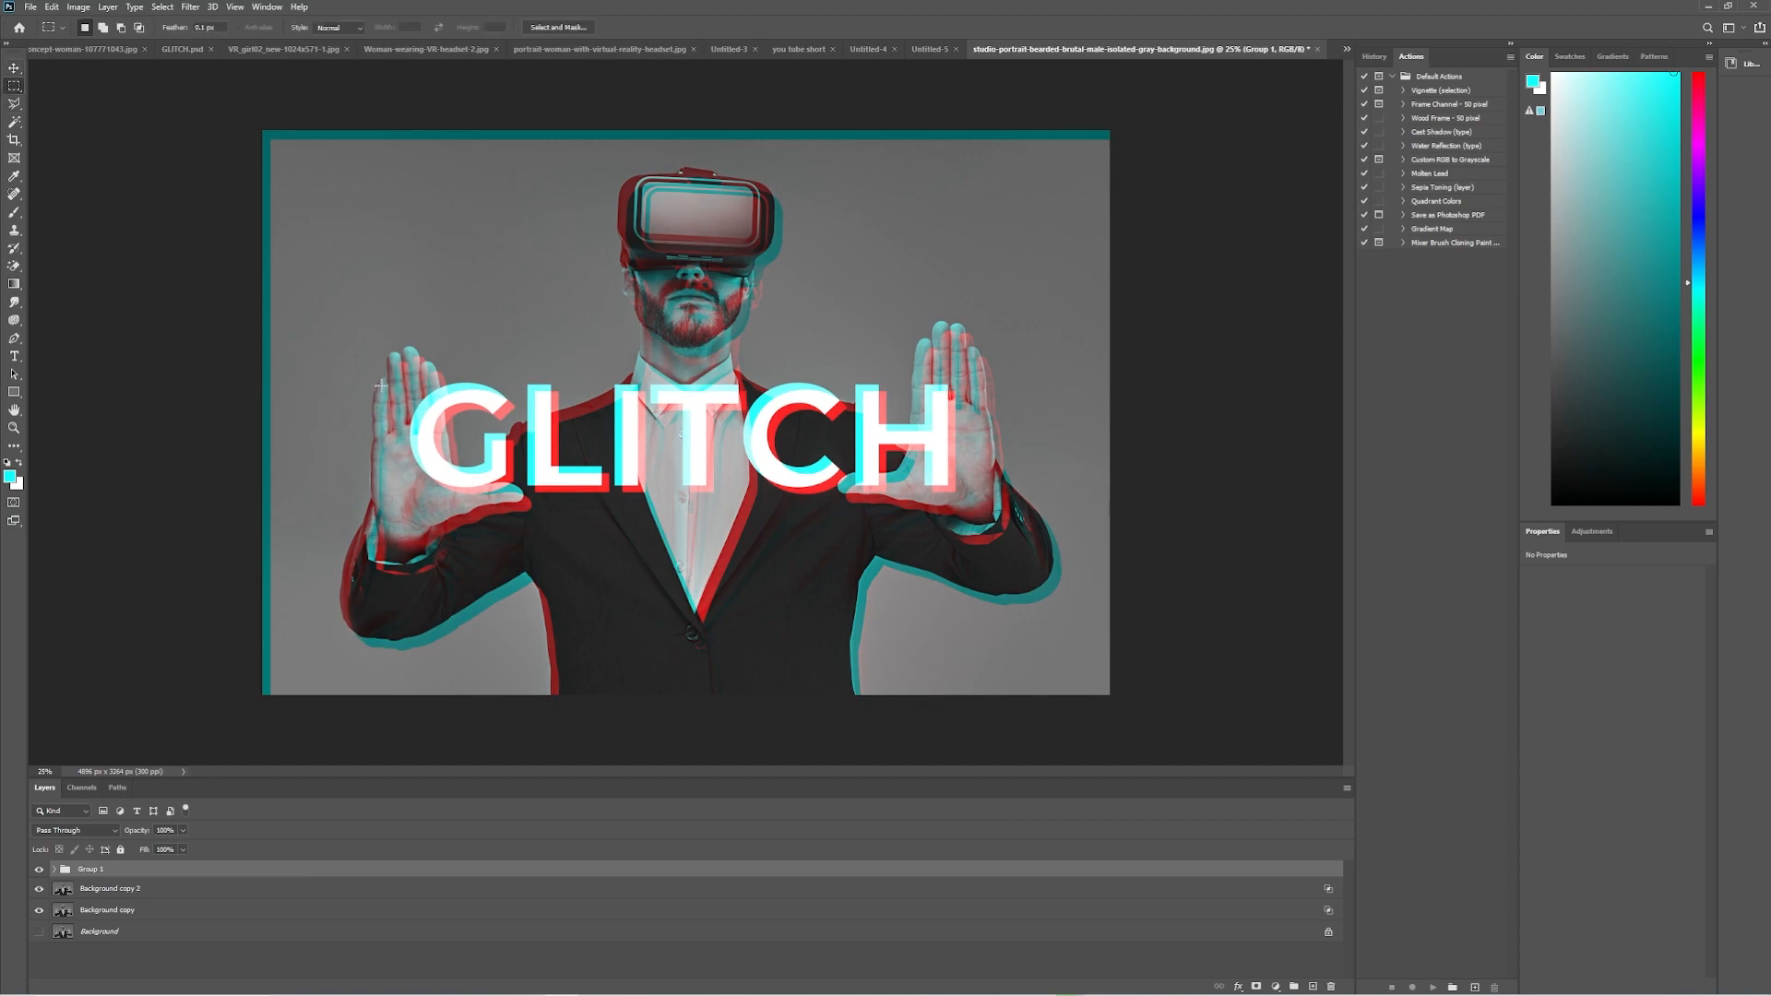
drag(381, 384, 1068, 407)
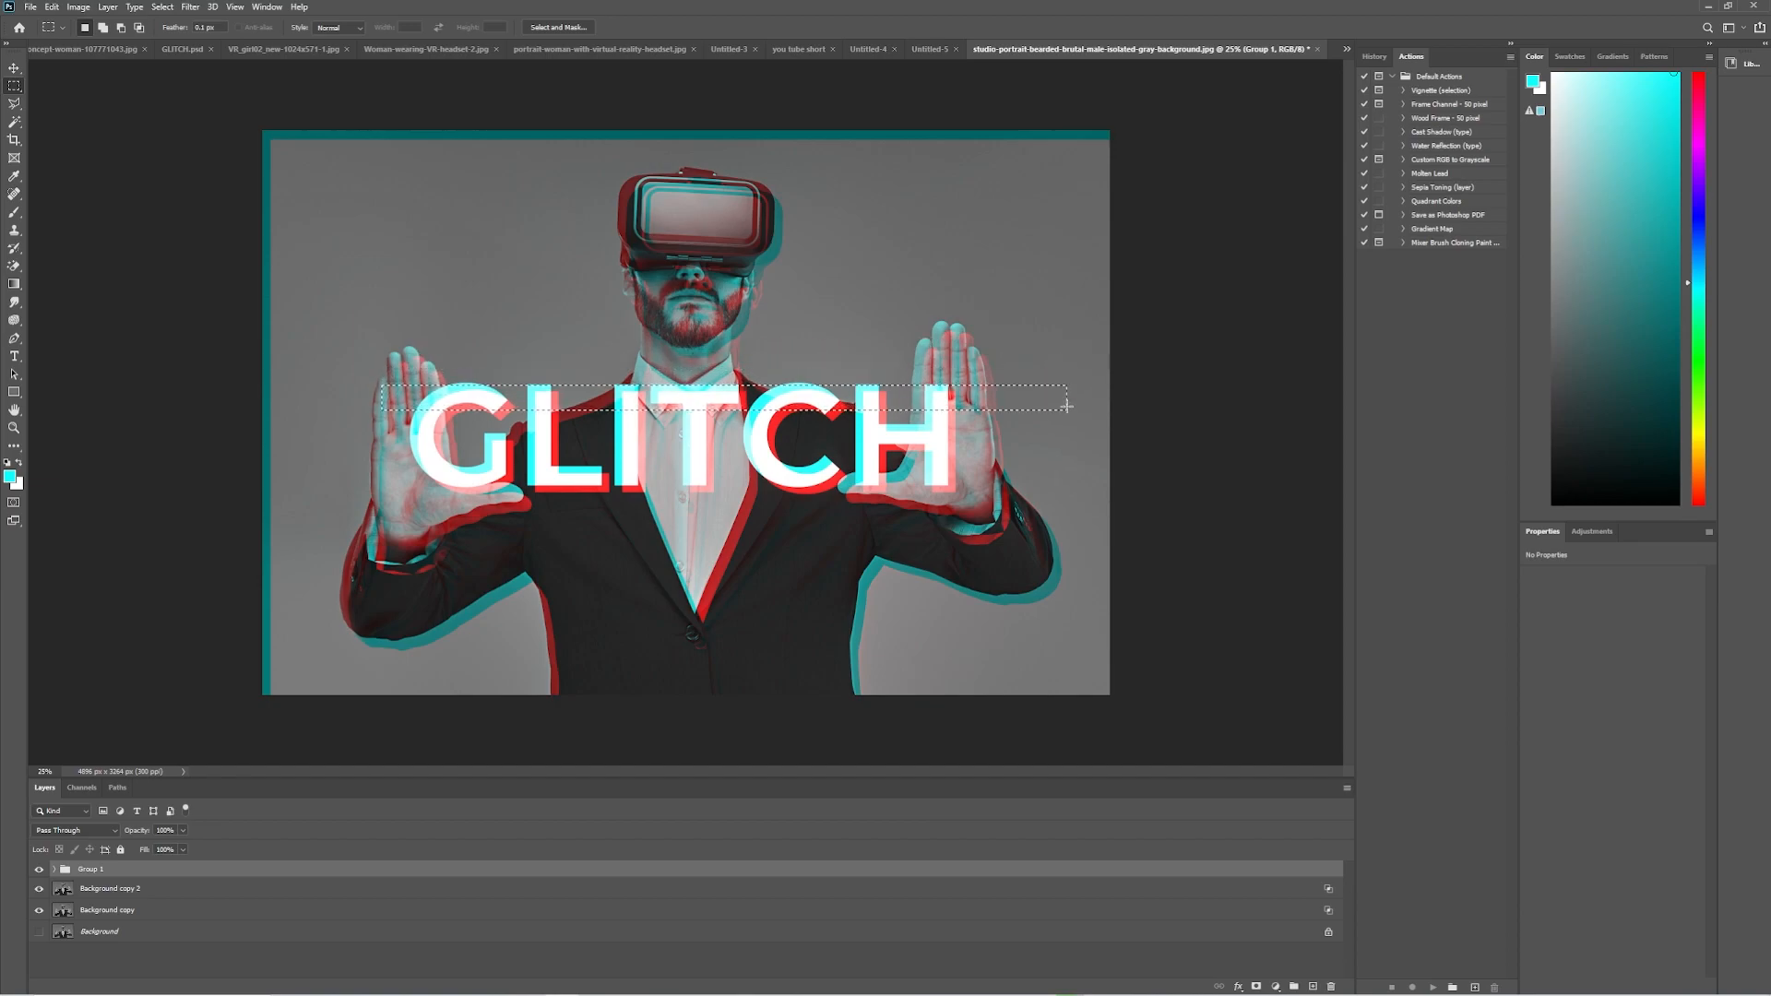
key(Up)
key(Up)
key(Up)
key(Up)
key(Up)
key(Up)
key(Up)
key(Up)
key(Up)
key(Up)
key(Up)
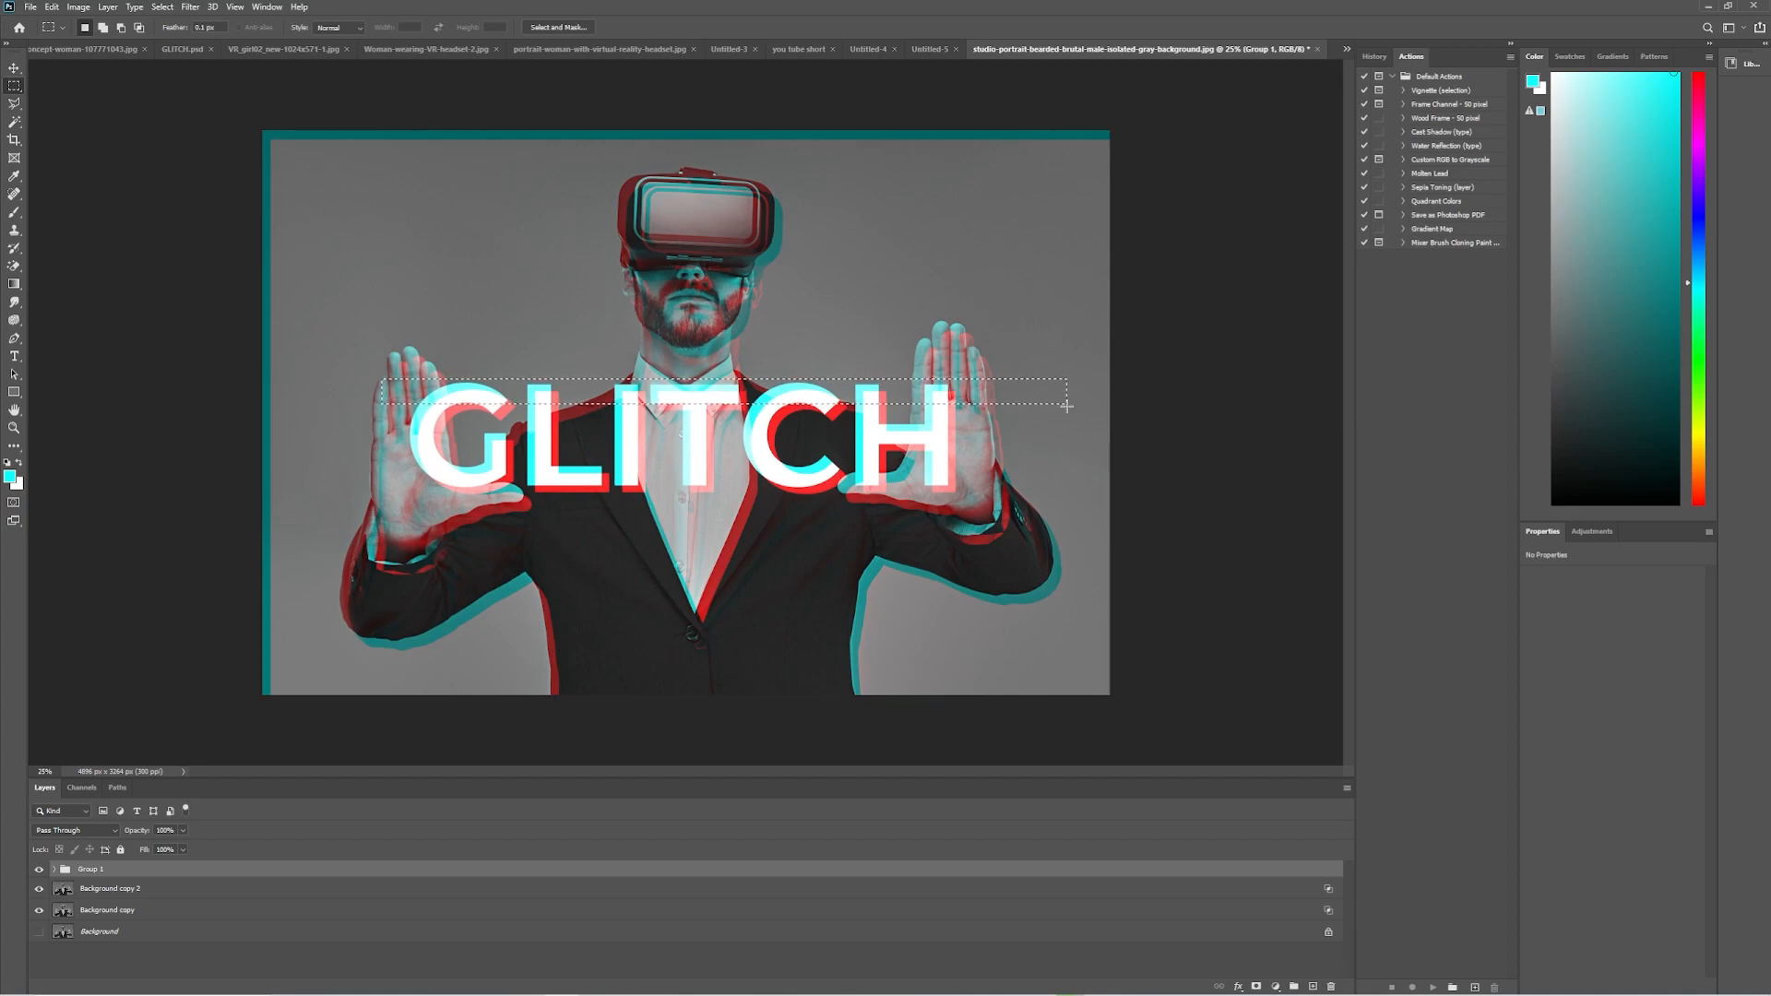
key(Up)
key(Up)
key(Up)
key(Up)
key(Up)
key(Up)
click(1256, 987)
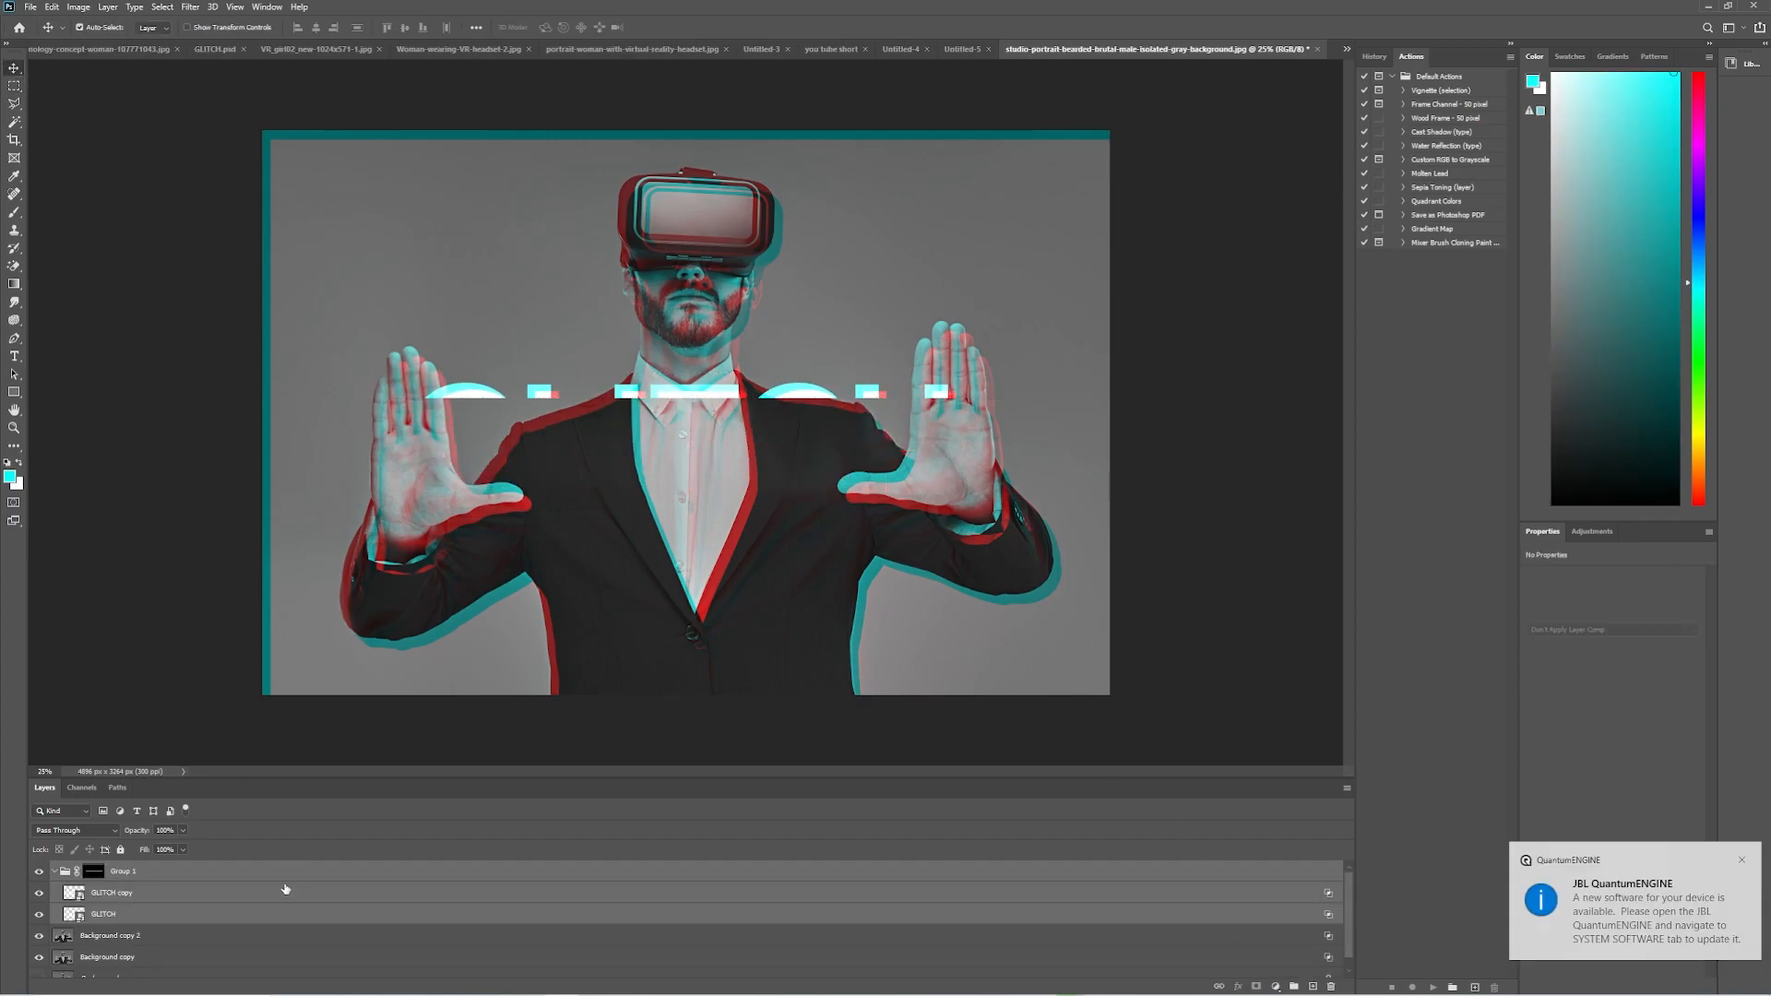
Duplicate Group 1 with its layers, unlink the copy's mask, and move the mask down to reveal the second strip of the title.
click(285, 891)
click(286, 877)
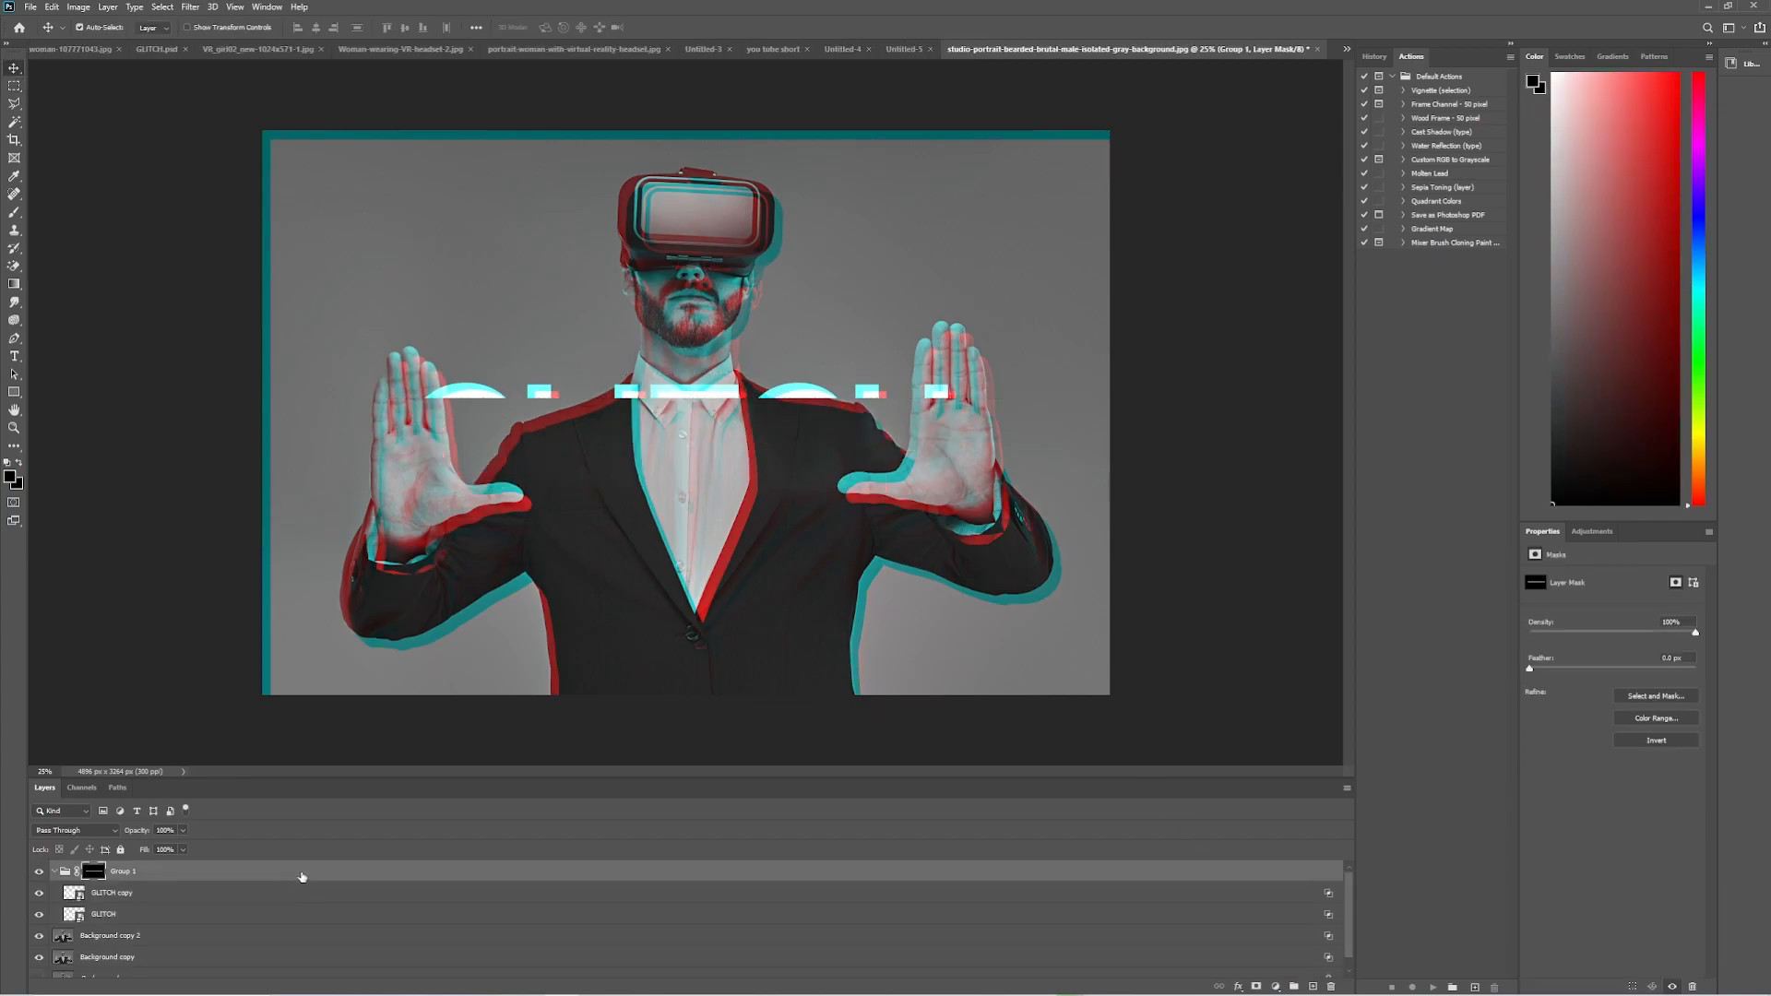
shift+click(335, 921)
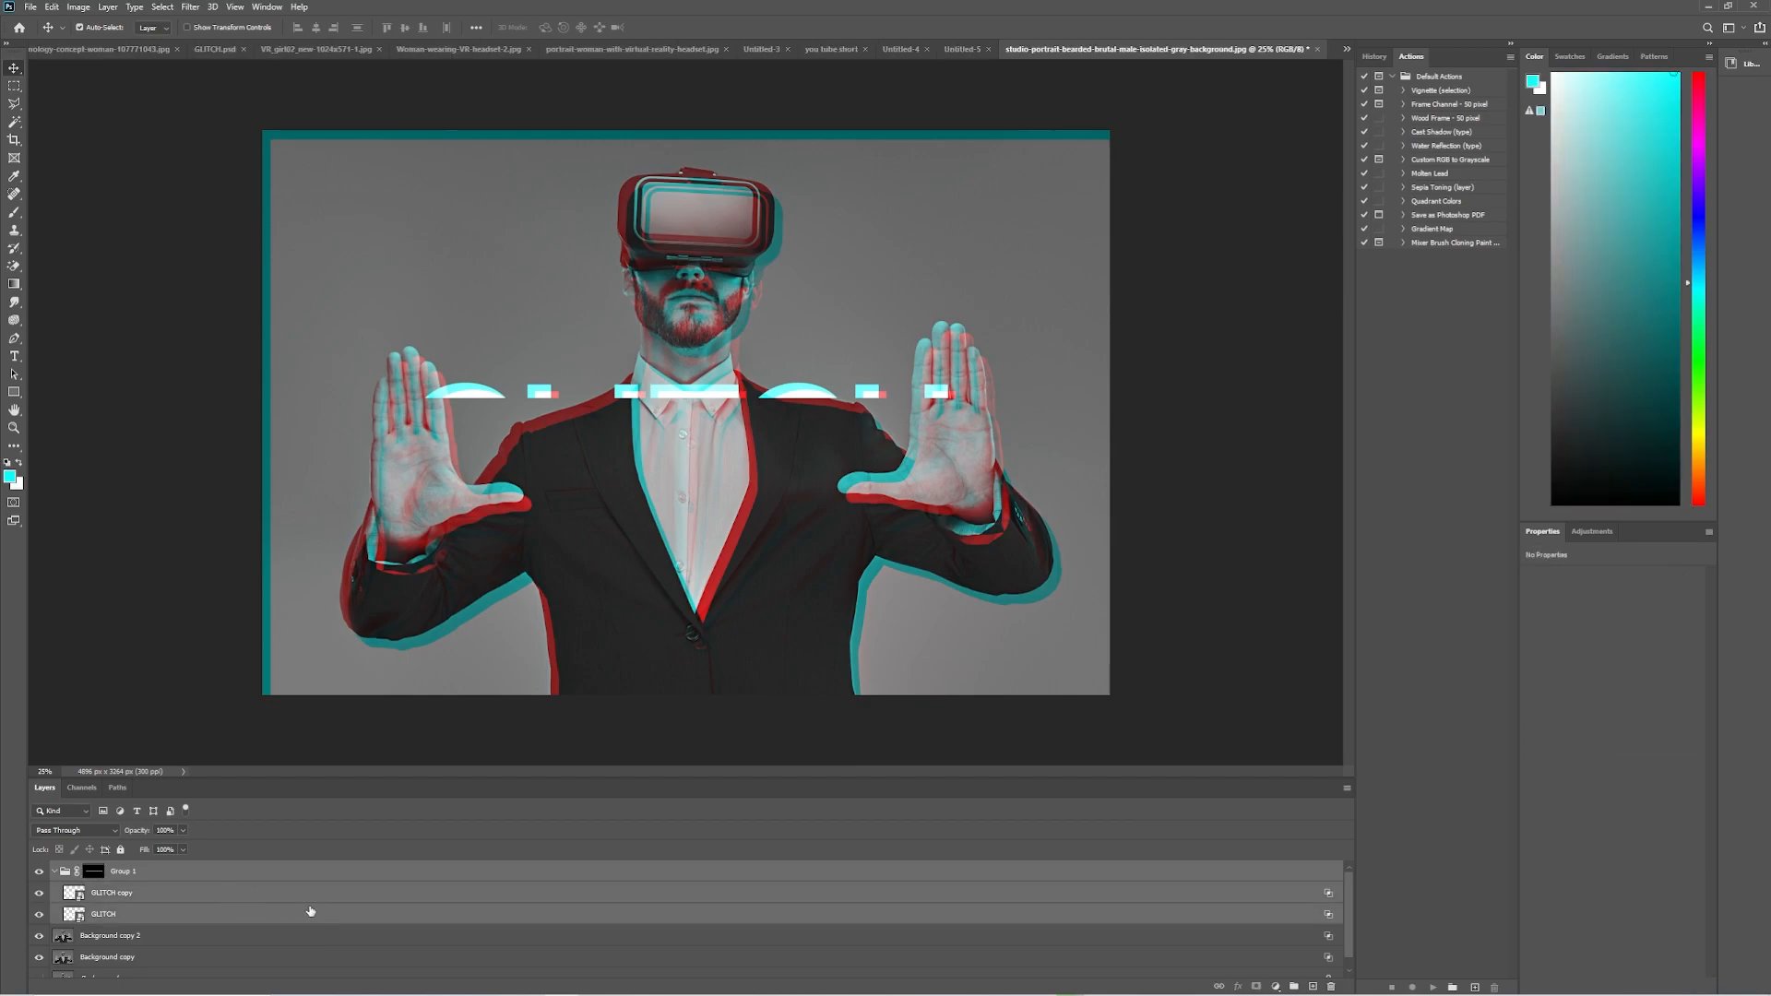
drag(1081, 883, 1312, 987)
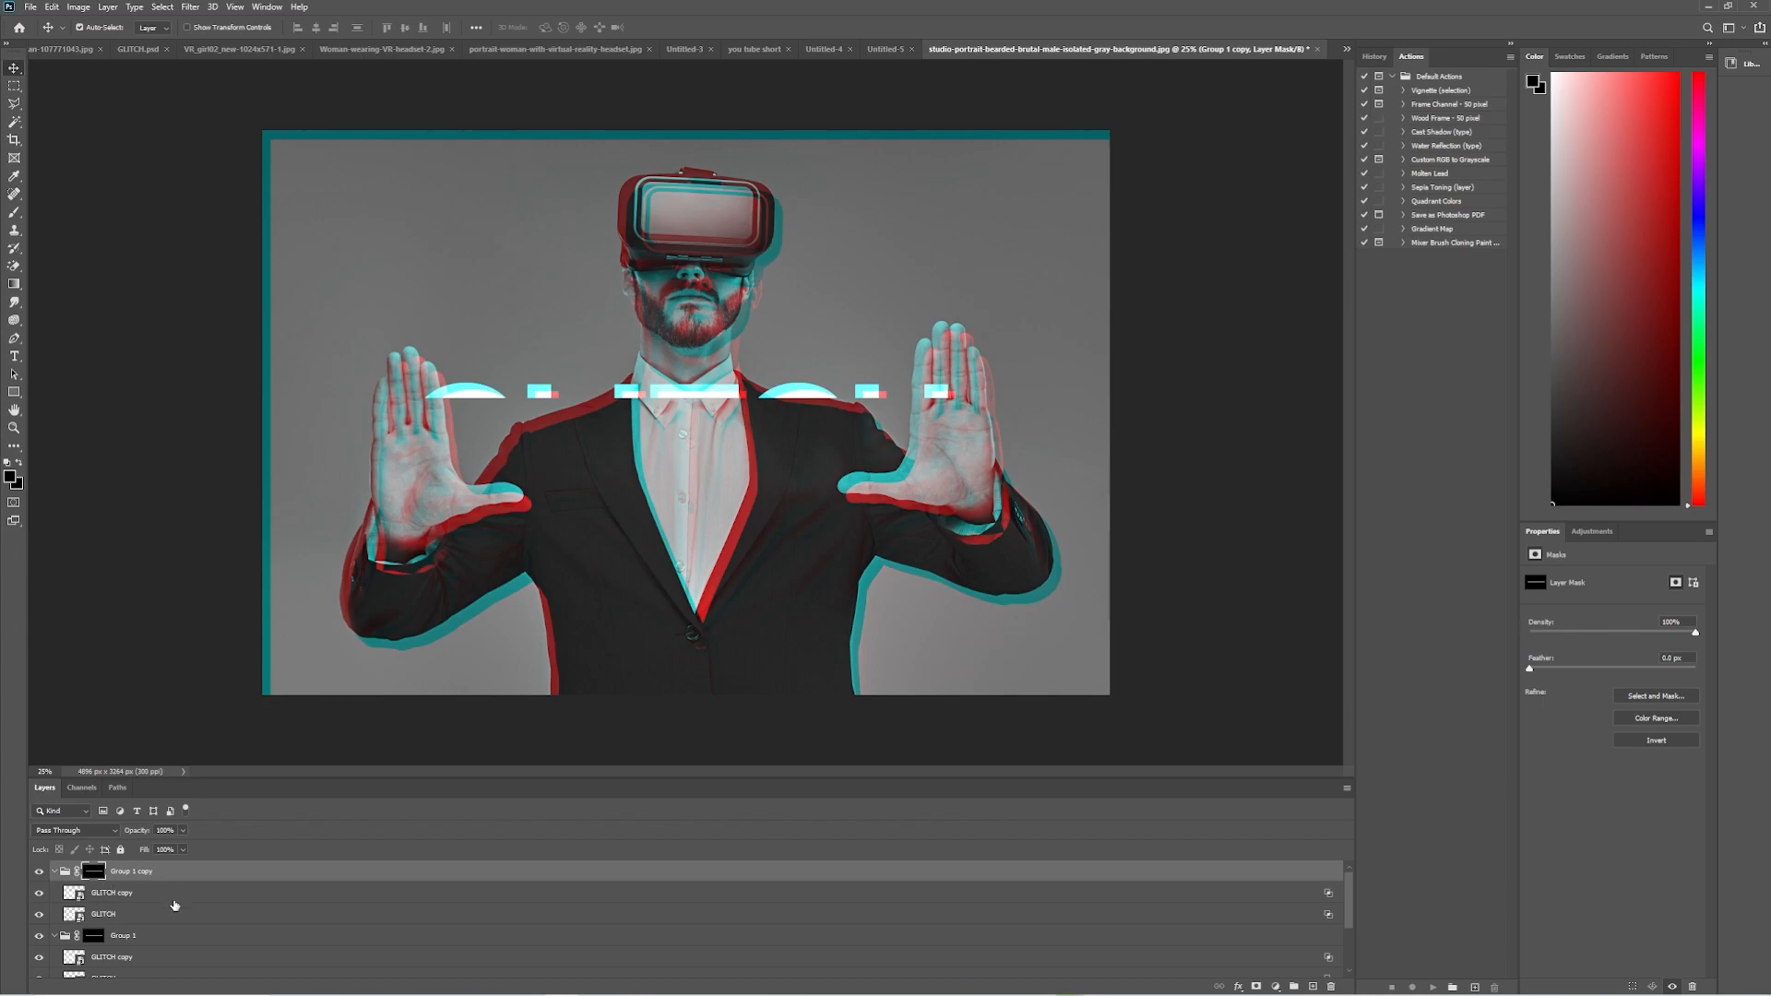
click(172, 889)
click(125, 871)
click(76, 871)
drag(469, 397, 469, 424)
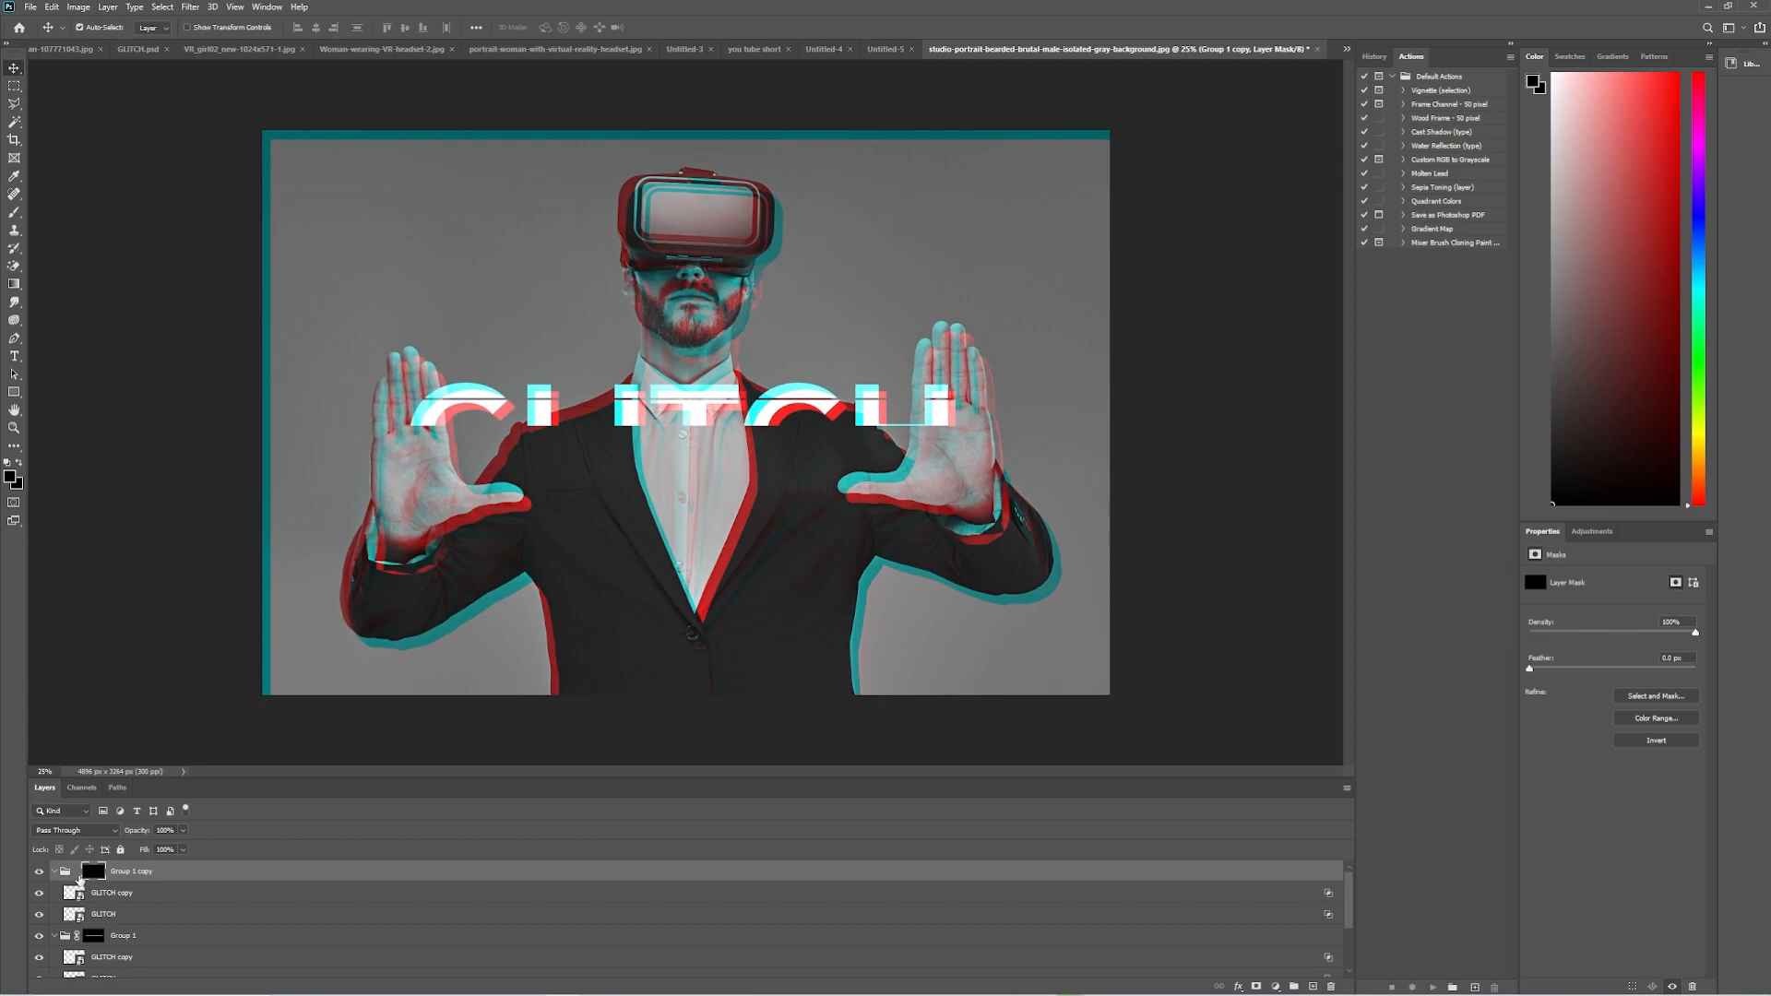
Duplicate Group 1 copy with its layers, unlink the new mask, and move it down to reveal the third strip of the title.
shift+click(187, 920)
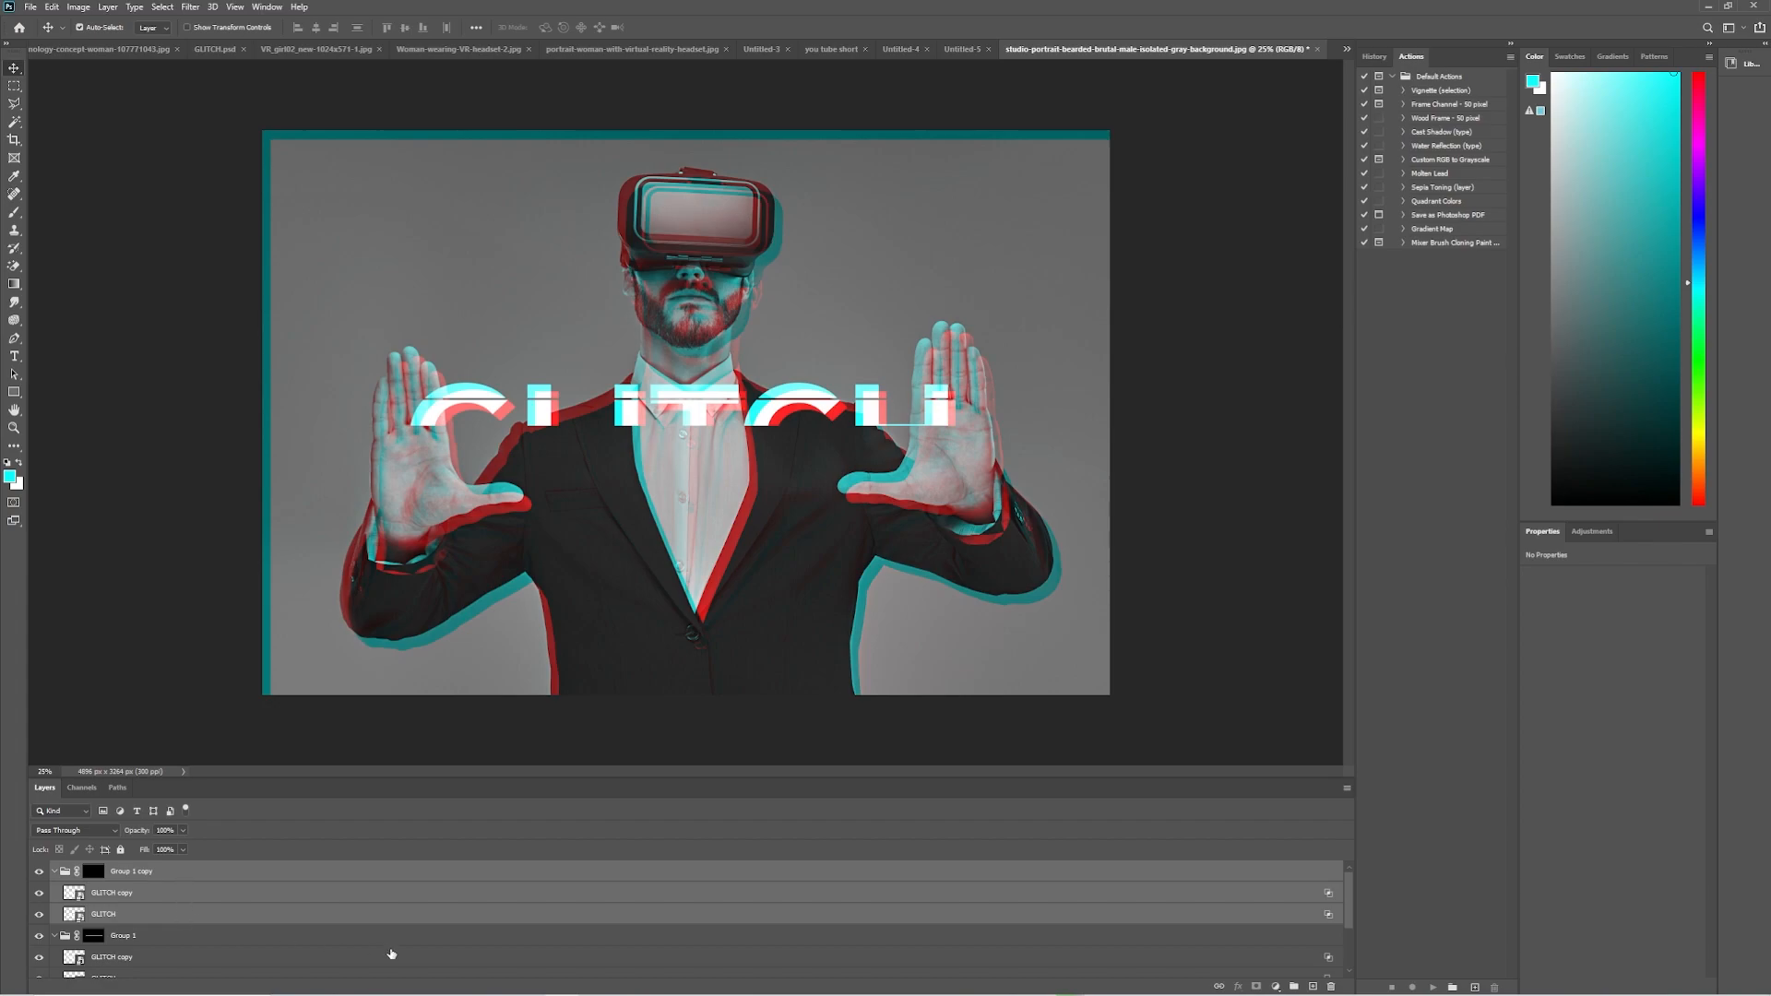
drag(1208, 898, 1313, 987)
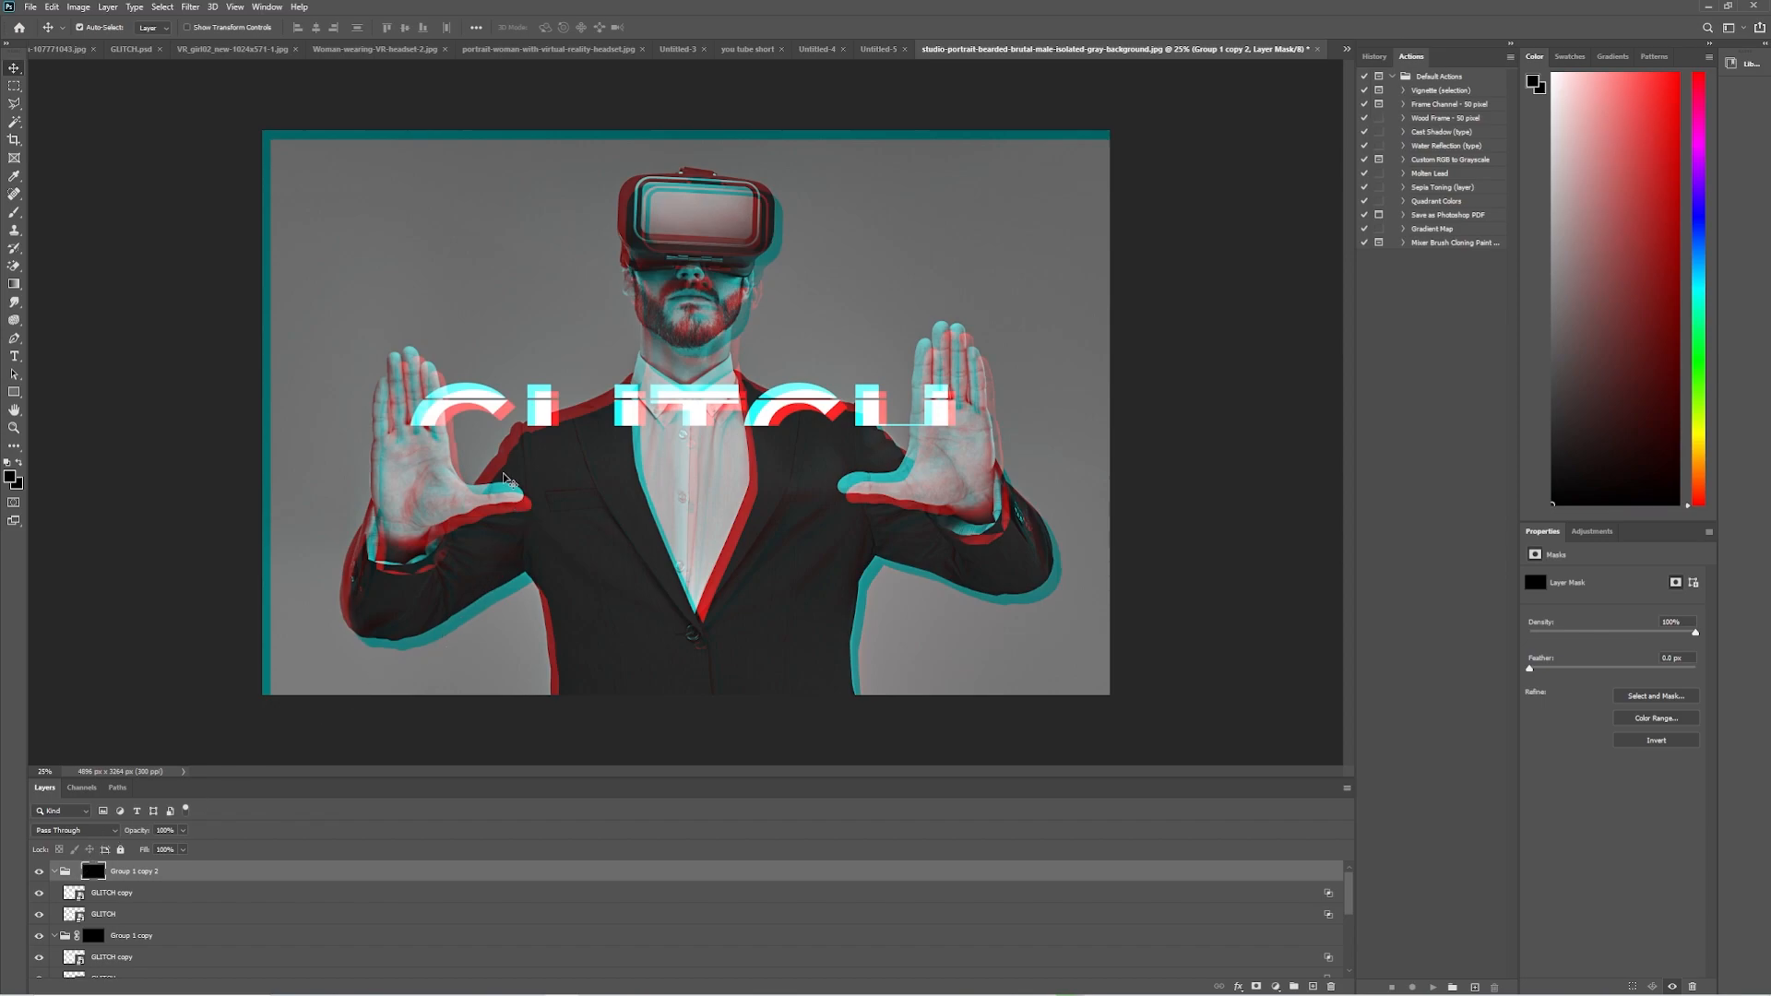
drag(498, 410, 497, 441)
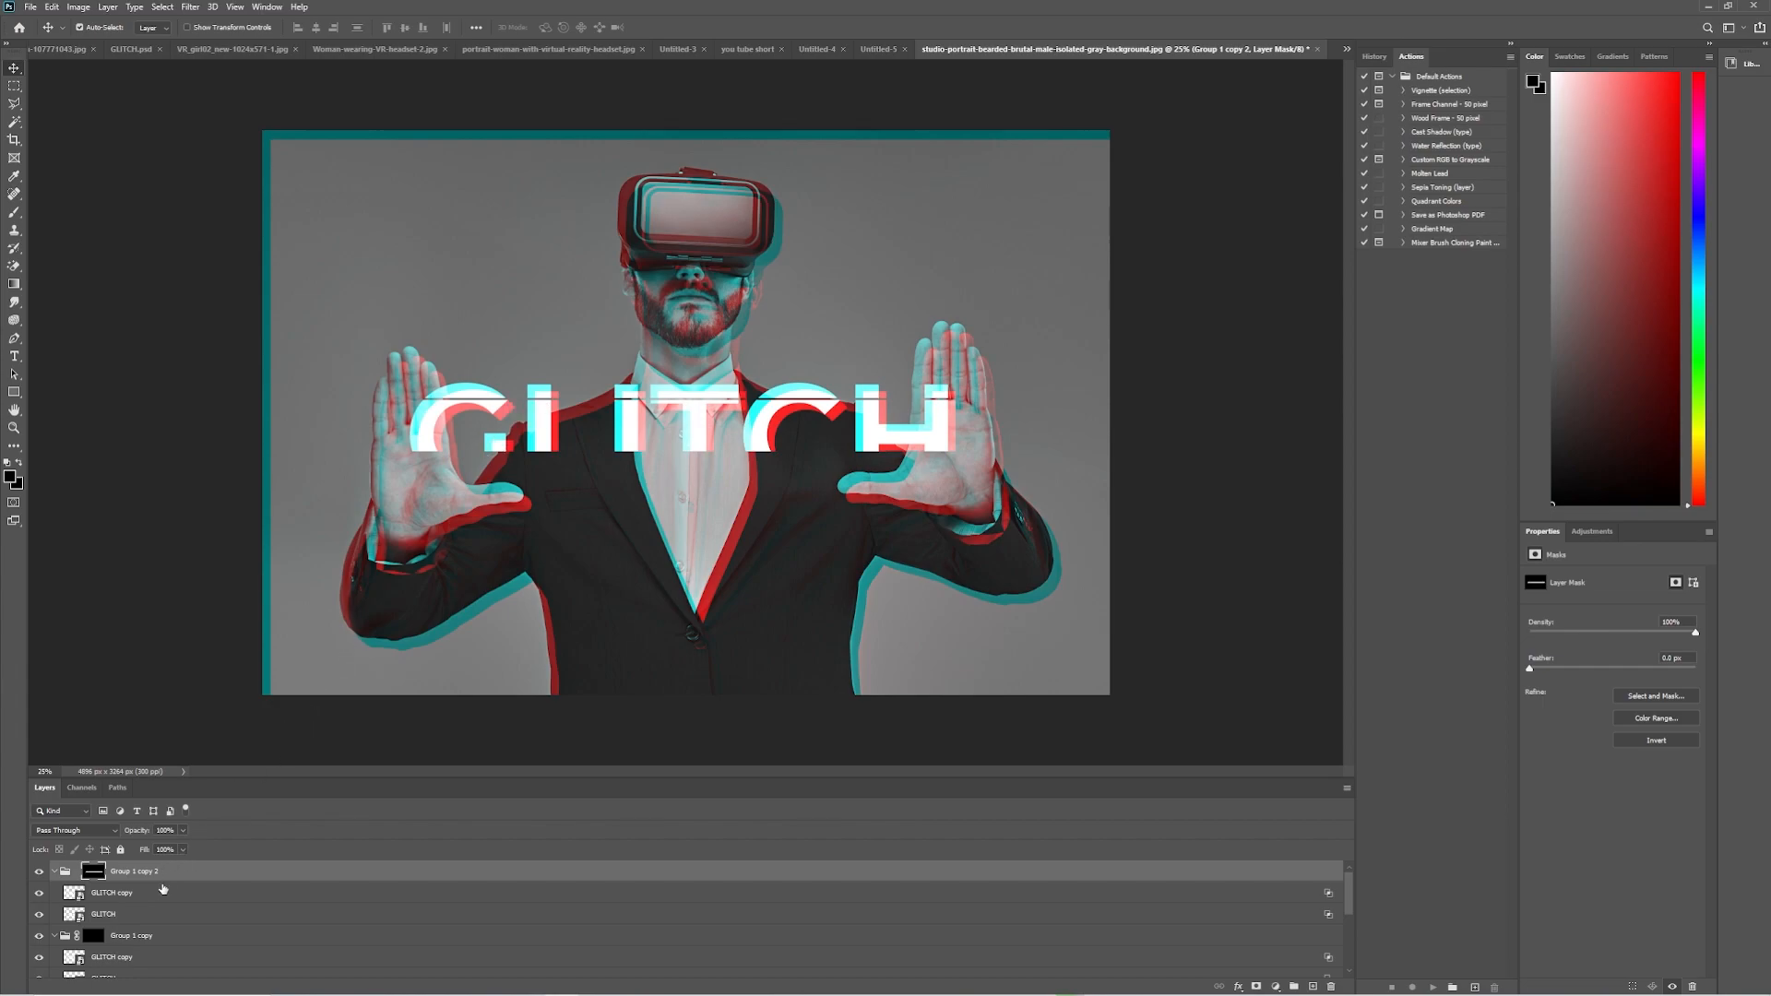
Duplicate Group 1 copy 2 with its layers and shift the unlinked mask down to reveal the fourth strip of the title.
shift+click(162, 920)
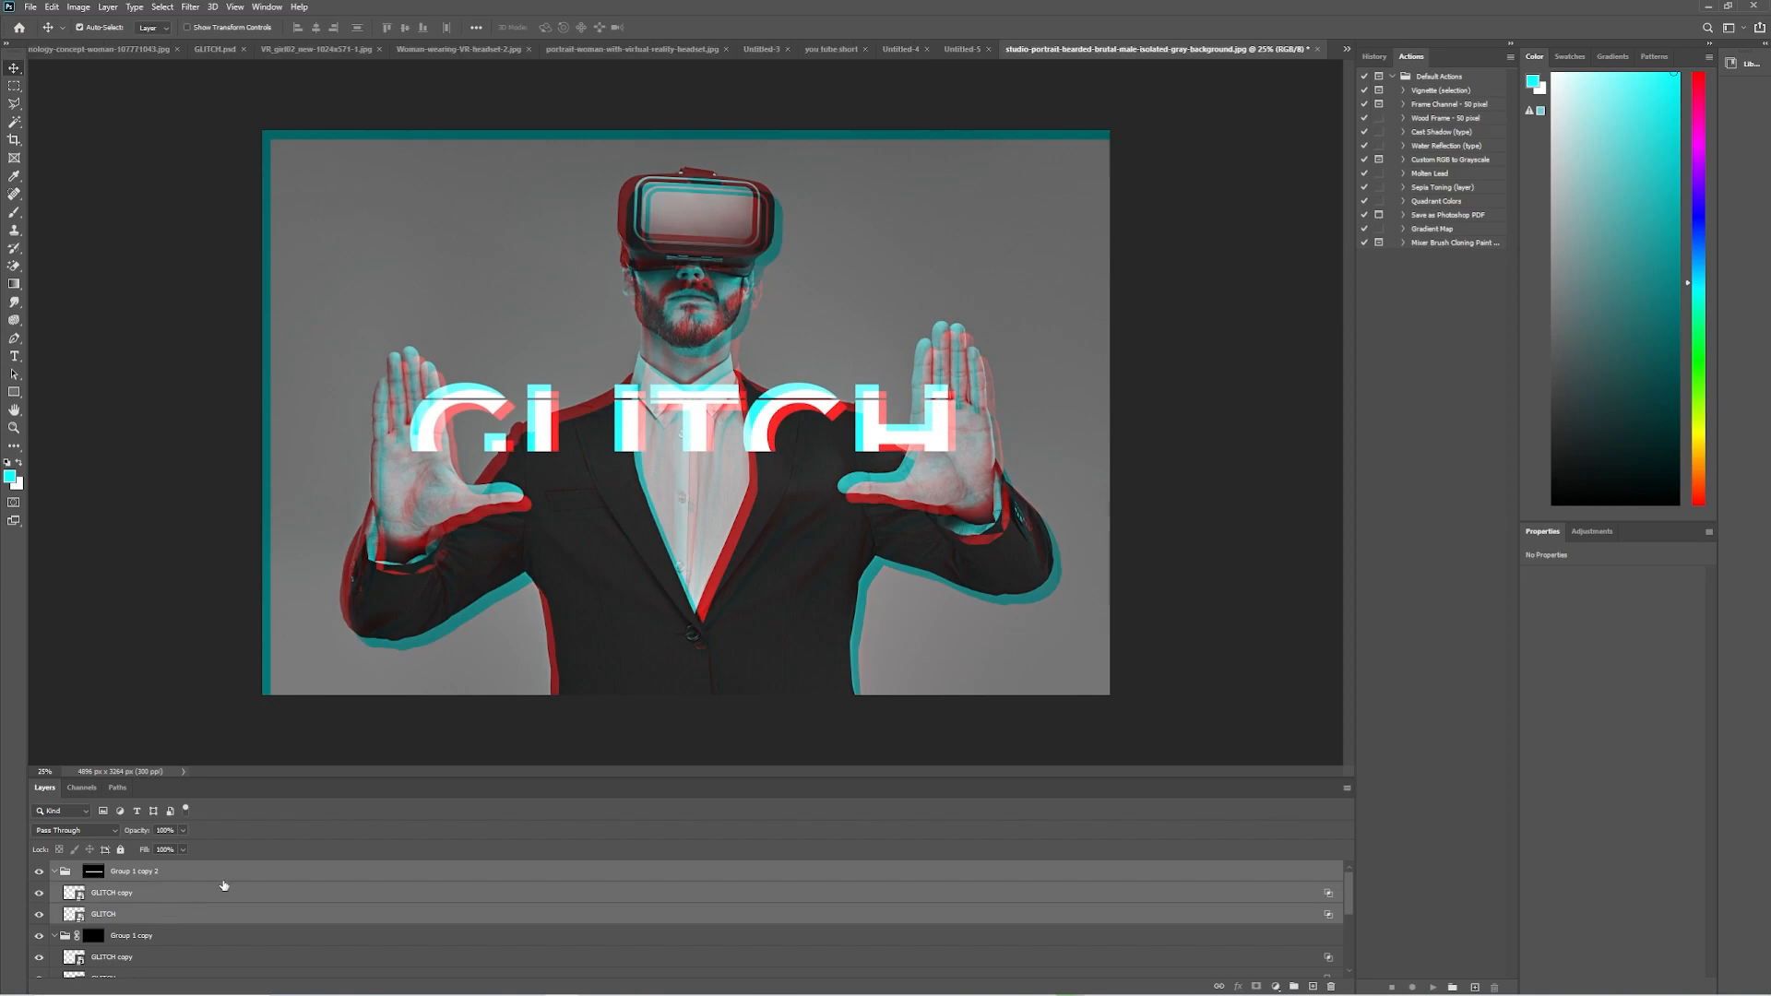
drag(1019, 878, 1312, 987)
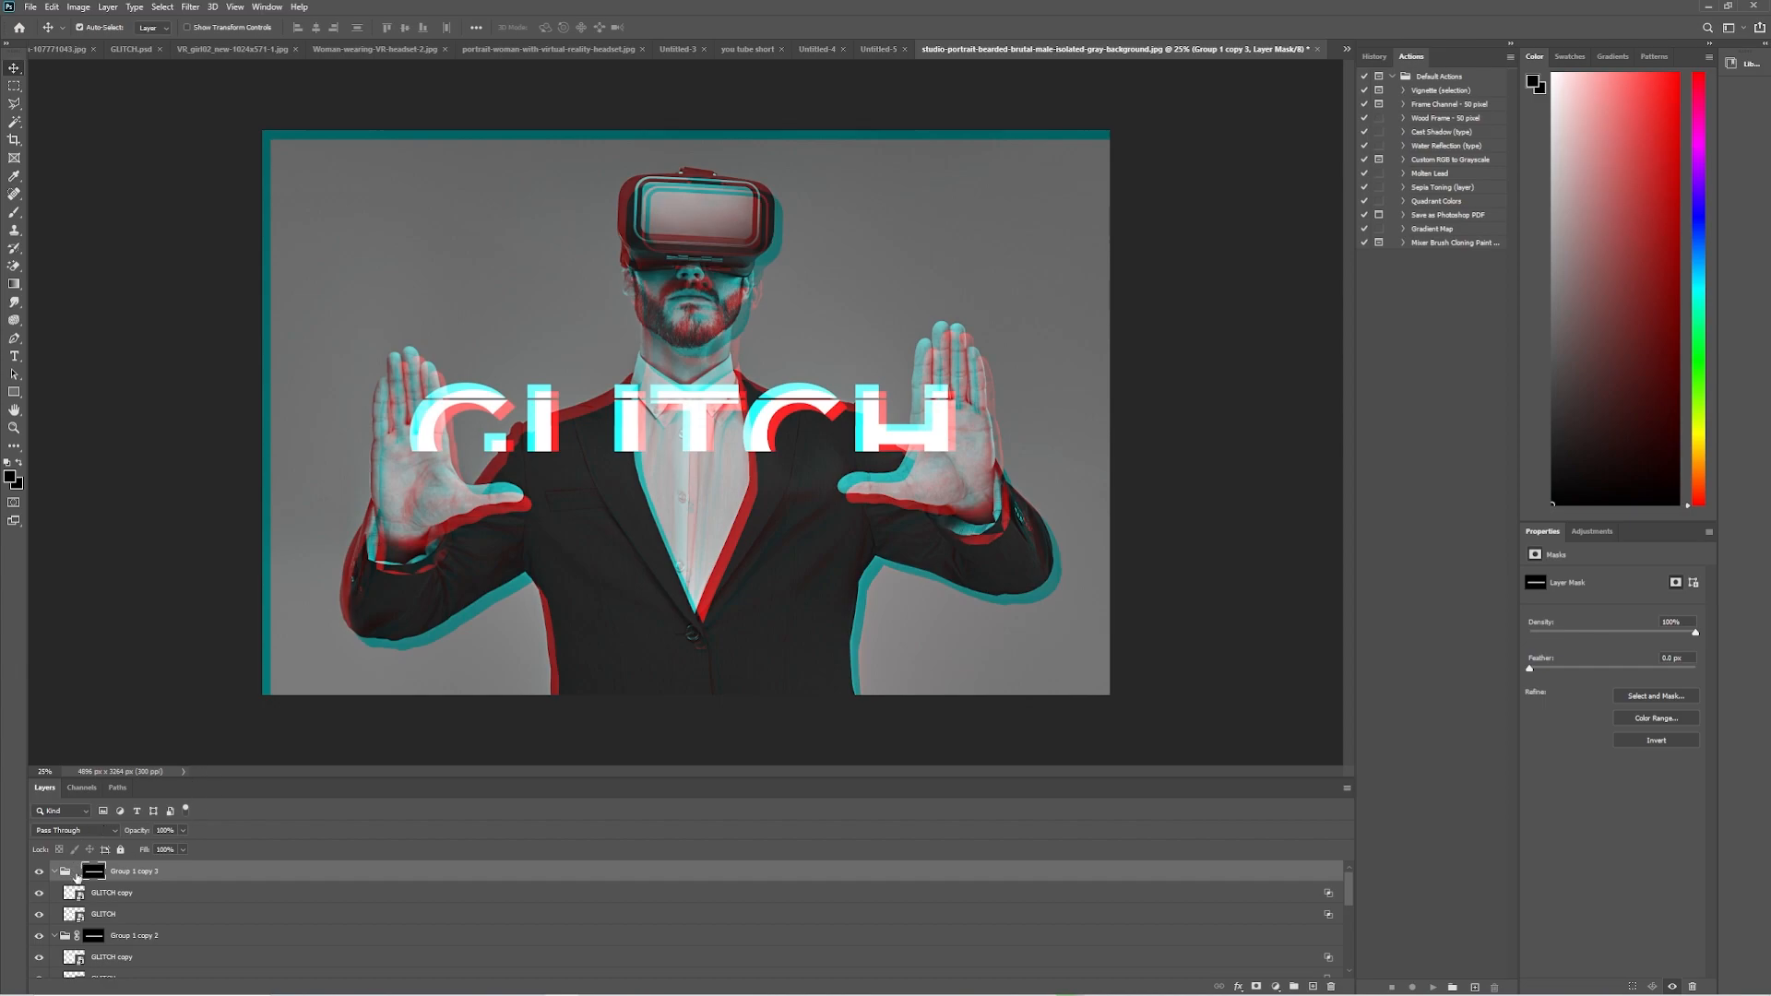
drag(494, 445, 496, 477)
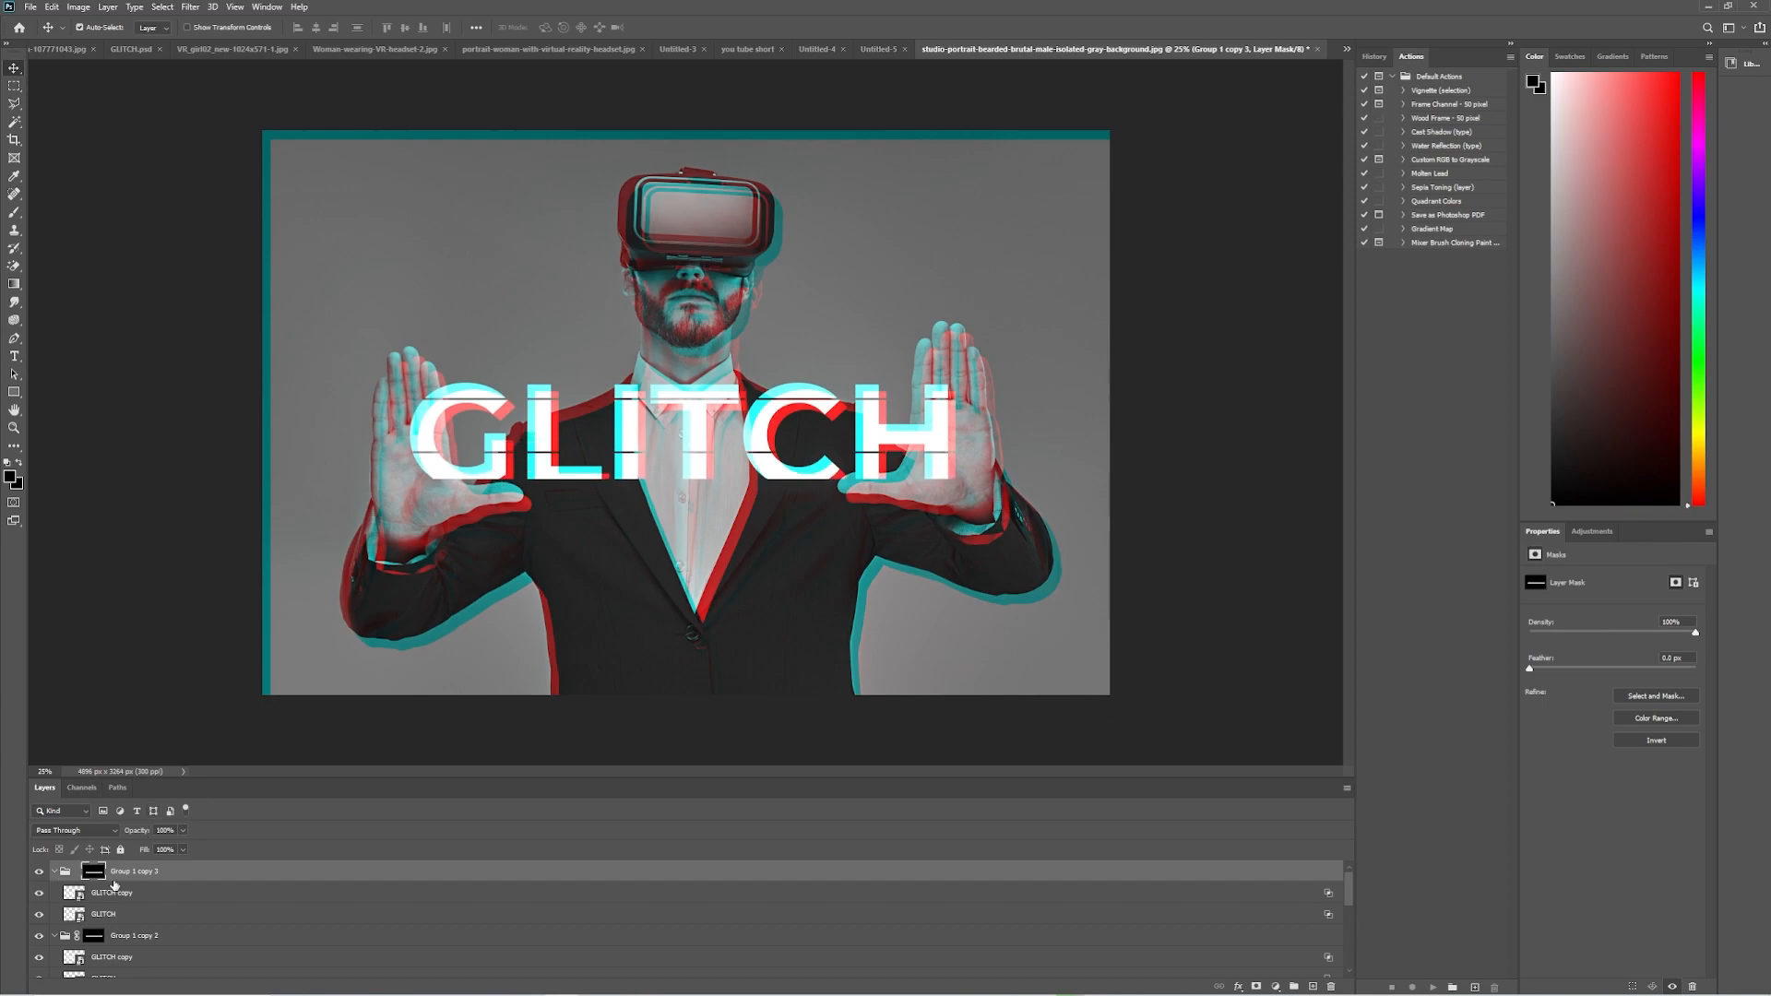
Duplicate Group 1 copy 3 with its layers and move the unlinked mask down to reveal the bottom edge of the letters.
shift+click(154, 923)
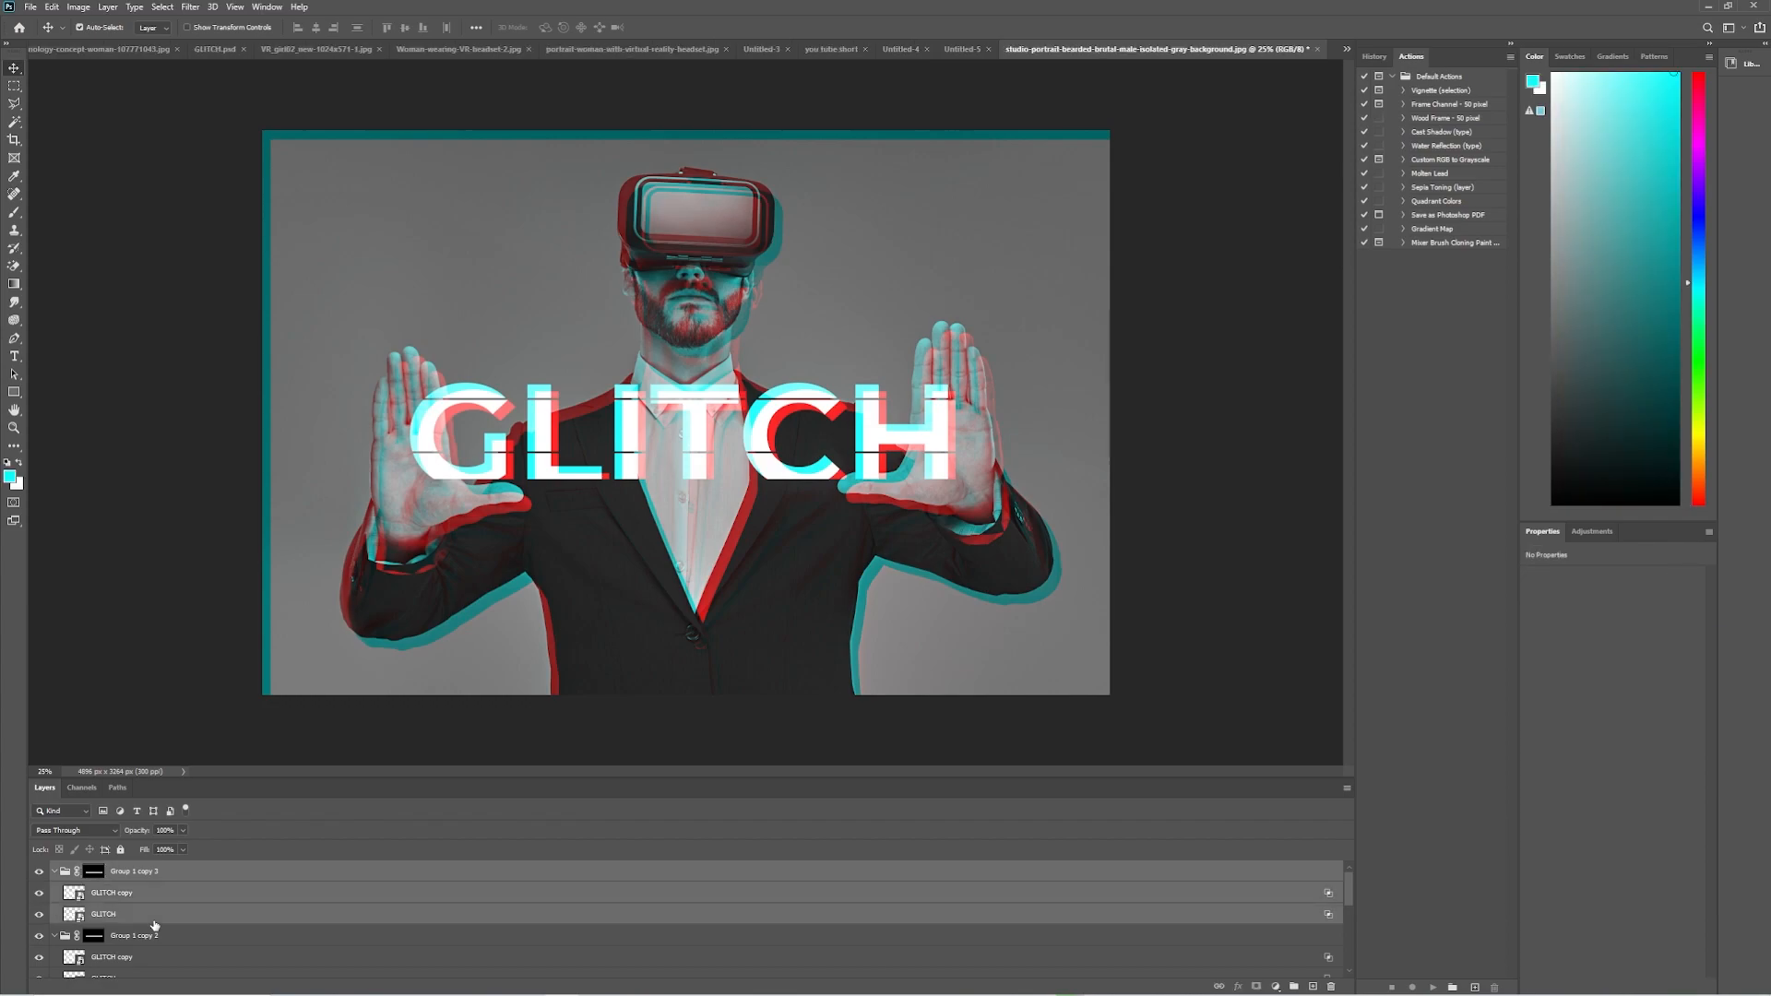
drag(1074, 874, 1311, 987)
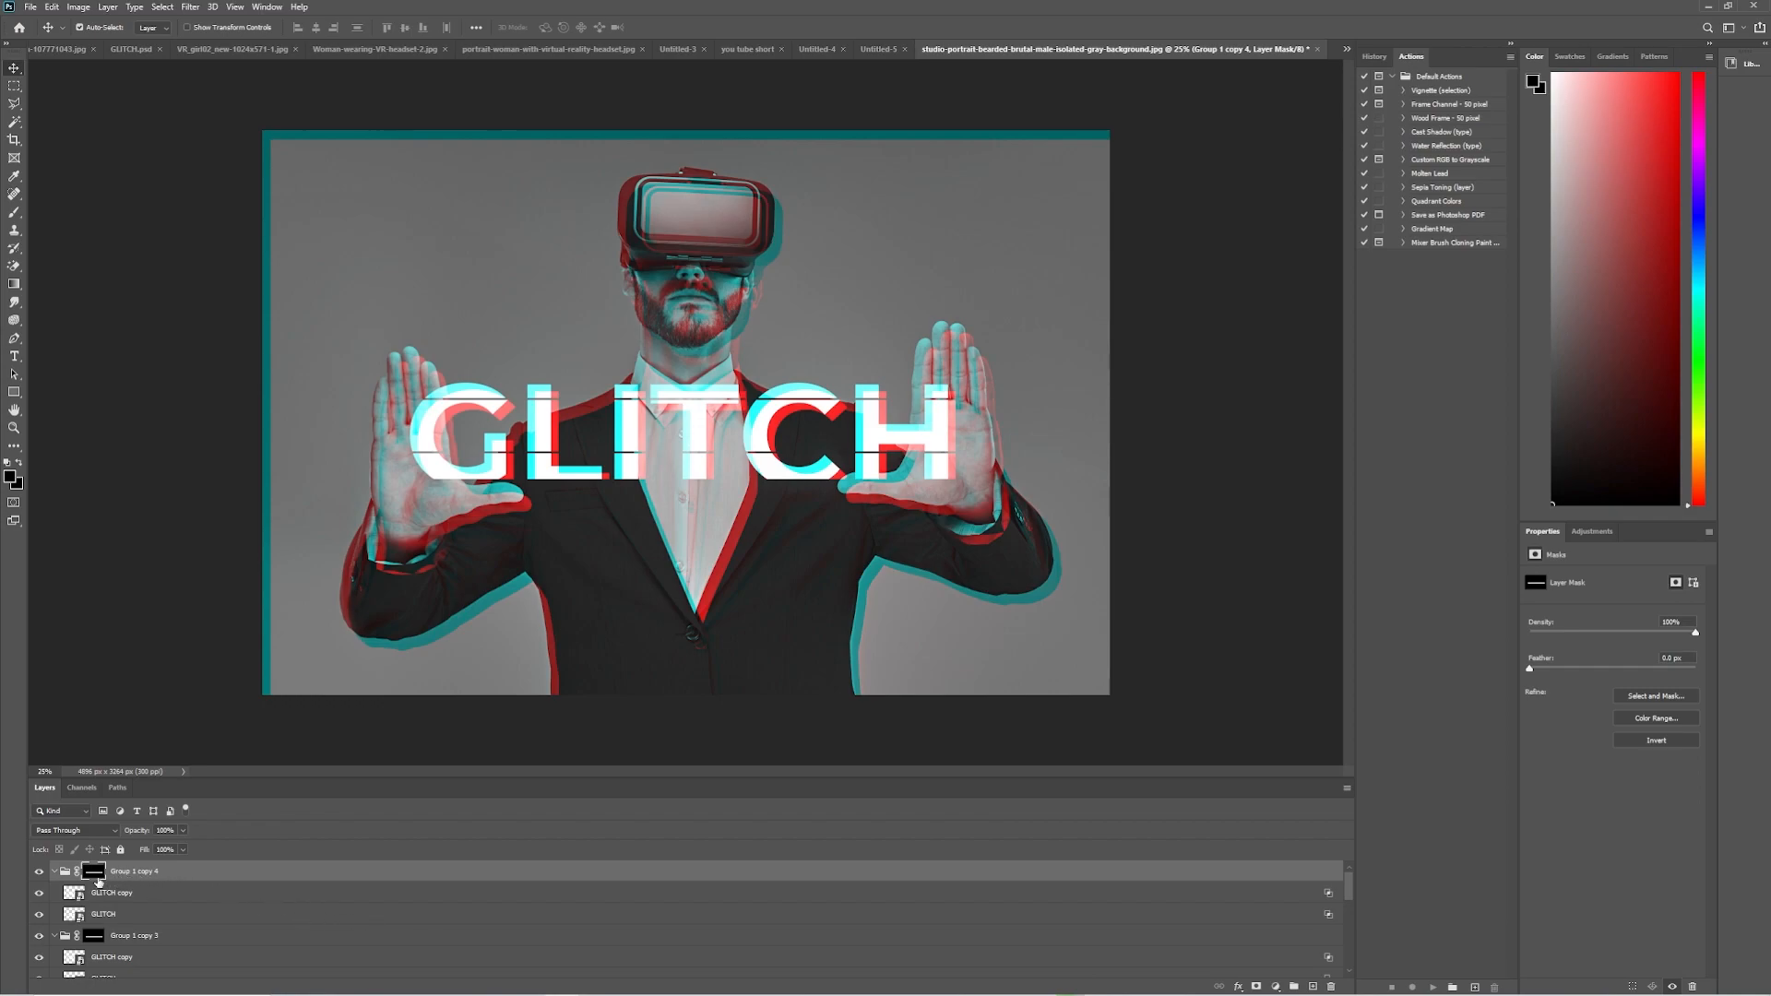
click(77, 873)
drag(563, 480, 562, 506)
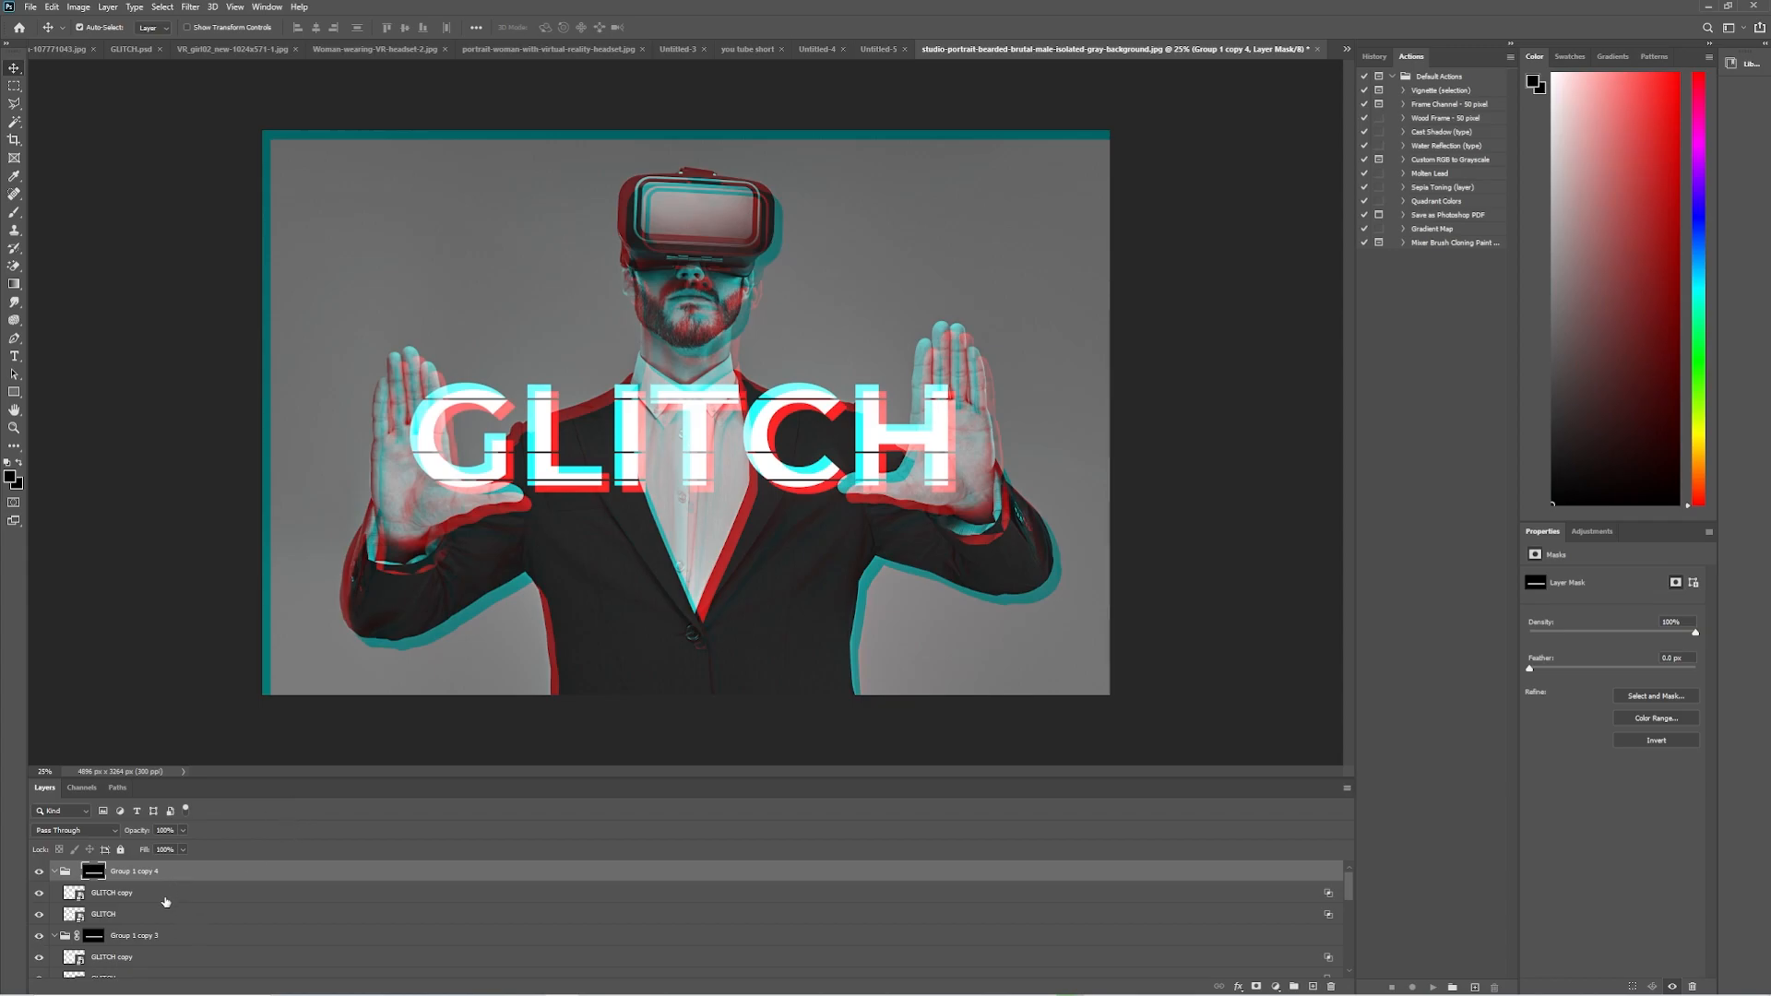
Nudge Group 1 copy 4 and Group 1 copy 3, each with its GLITCH layers, sideways to offset the two lowest strips.
shift+click(158, 917)
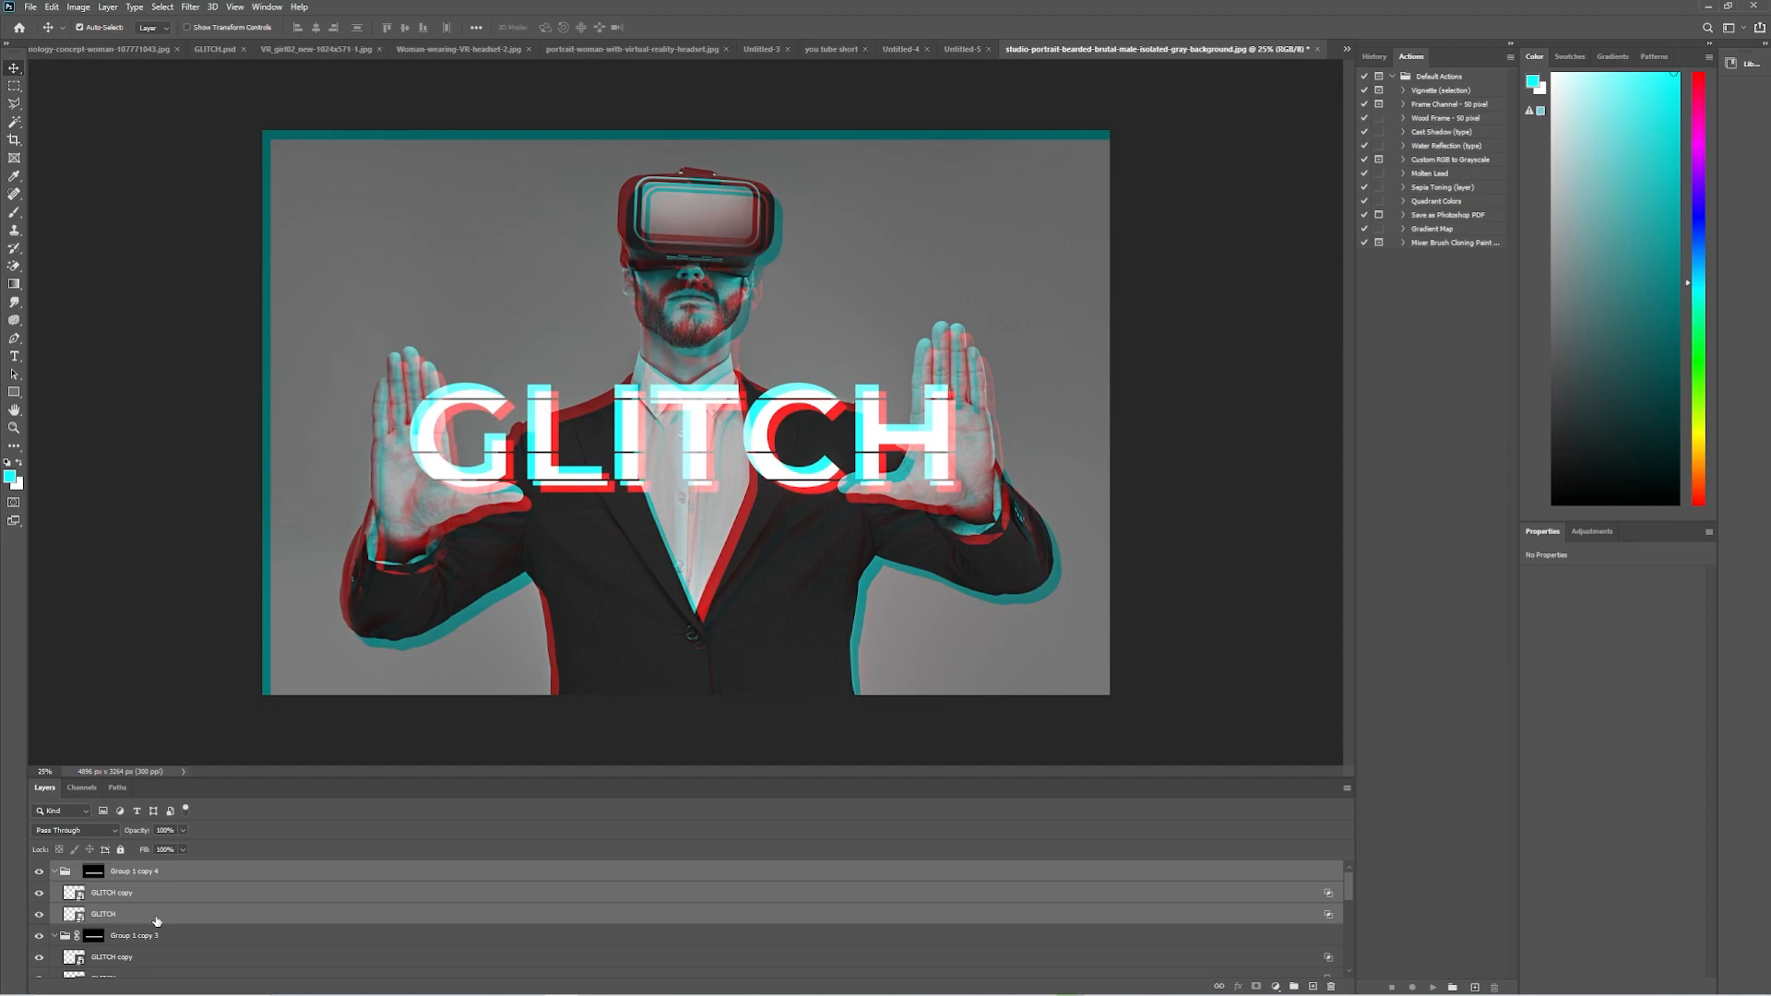
scroll(157, 921, down, 1)
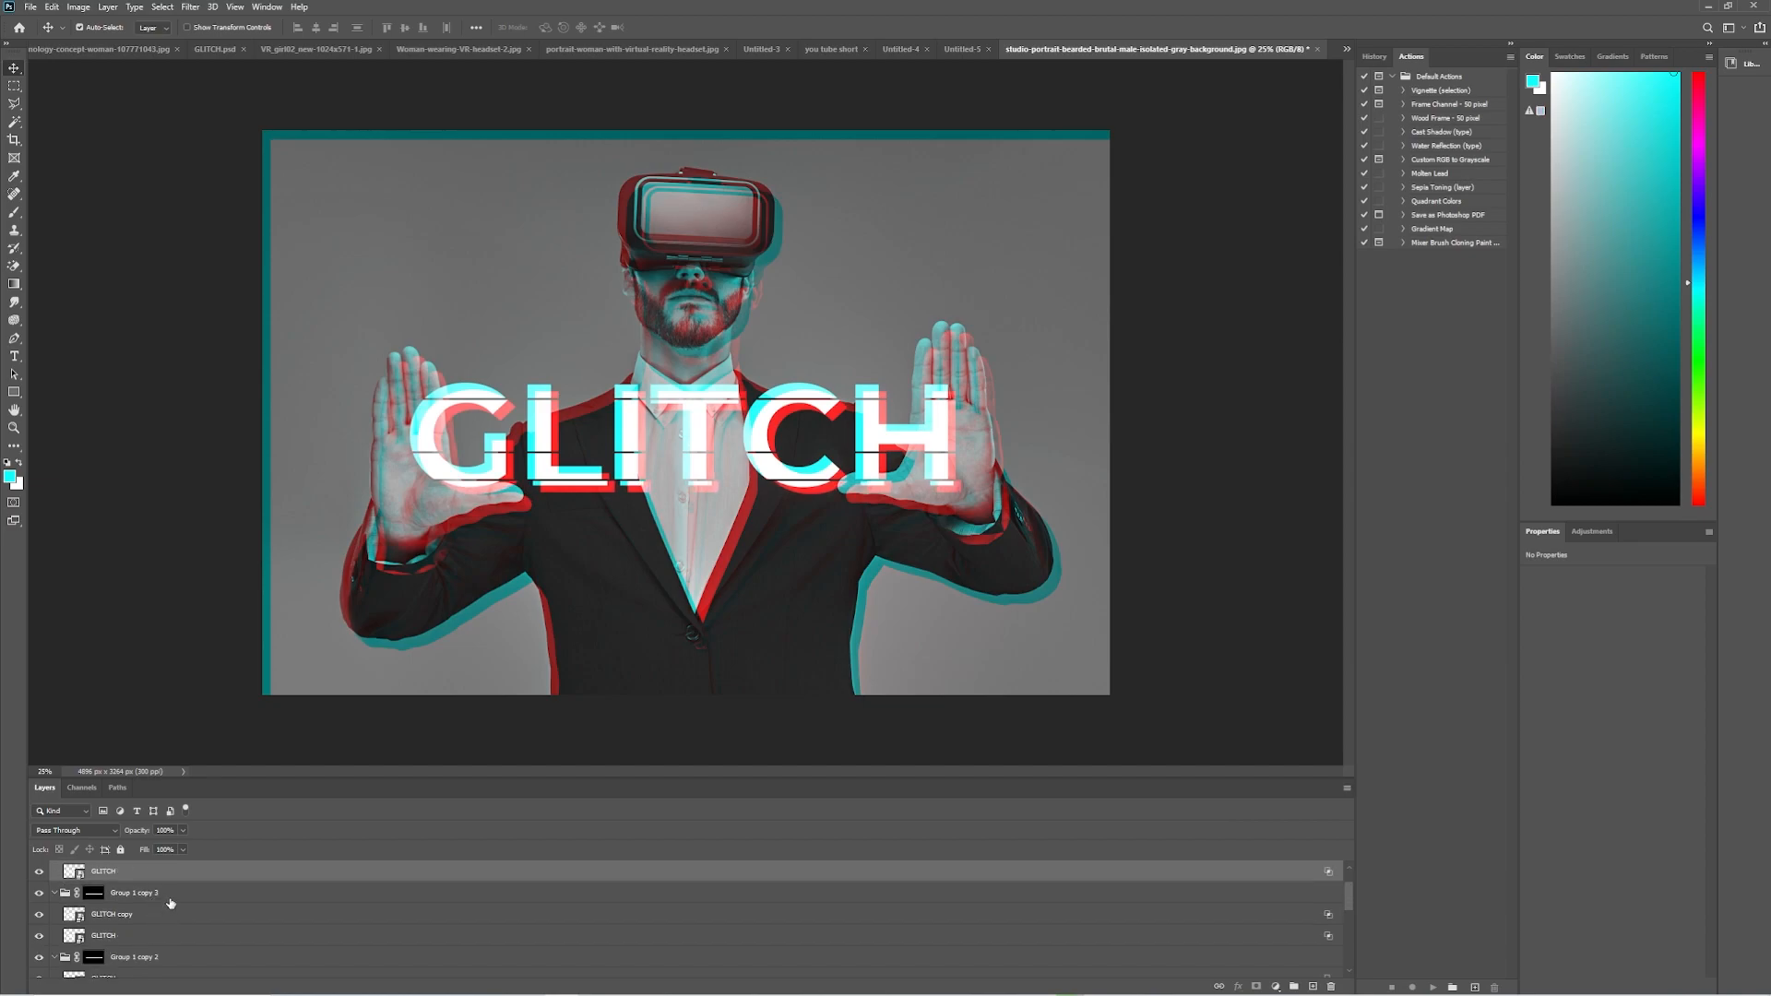
click(171, 900)
shift+click(143, 941)
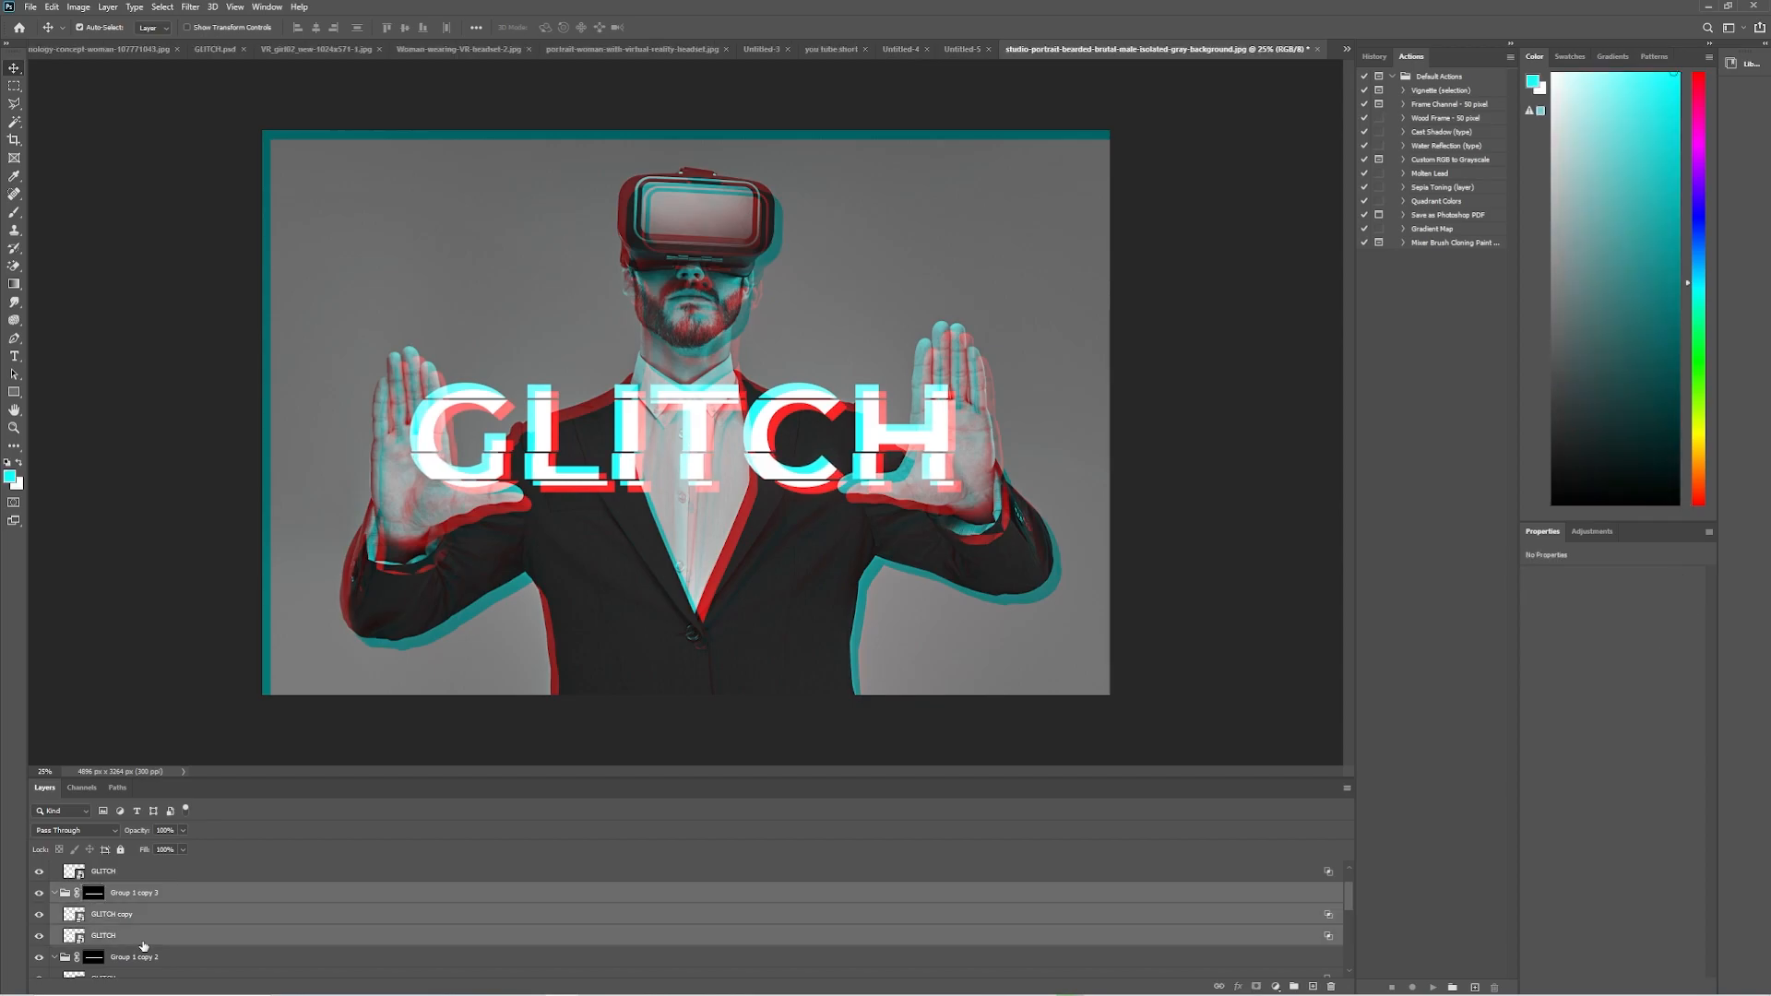
Nudge Group 1 copy 2 with its GLITCH layers sideways to offset the middle strip of the title.
scroll(145, 945, down, 1)
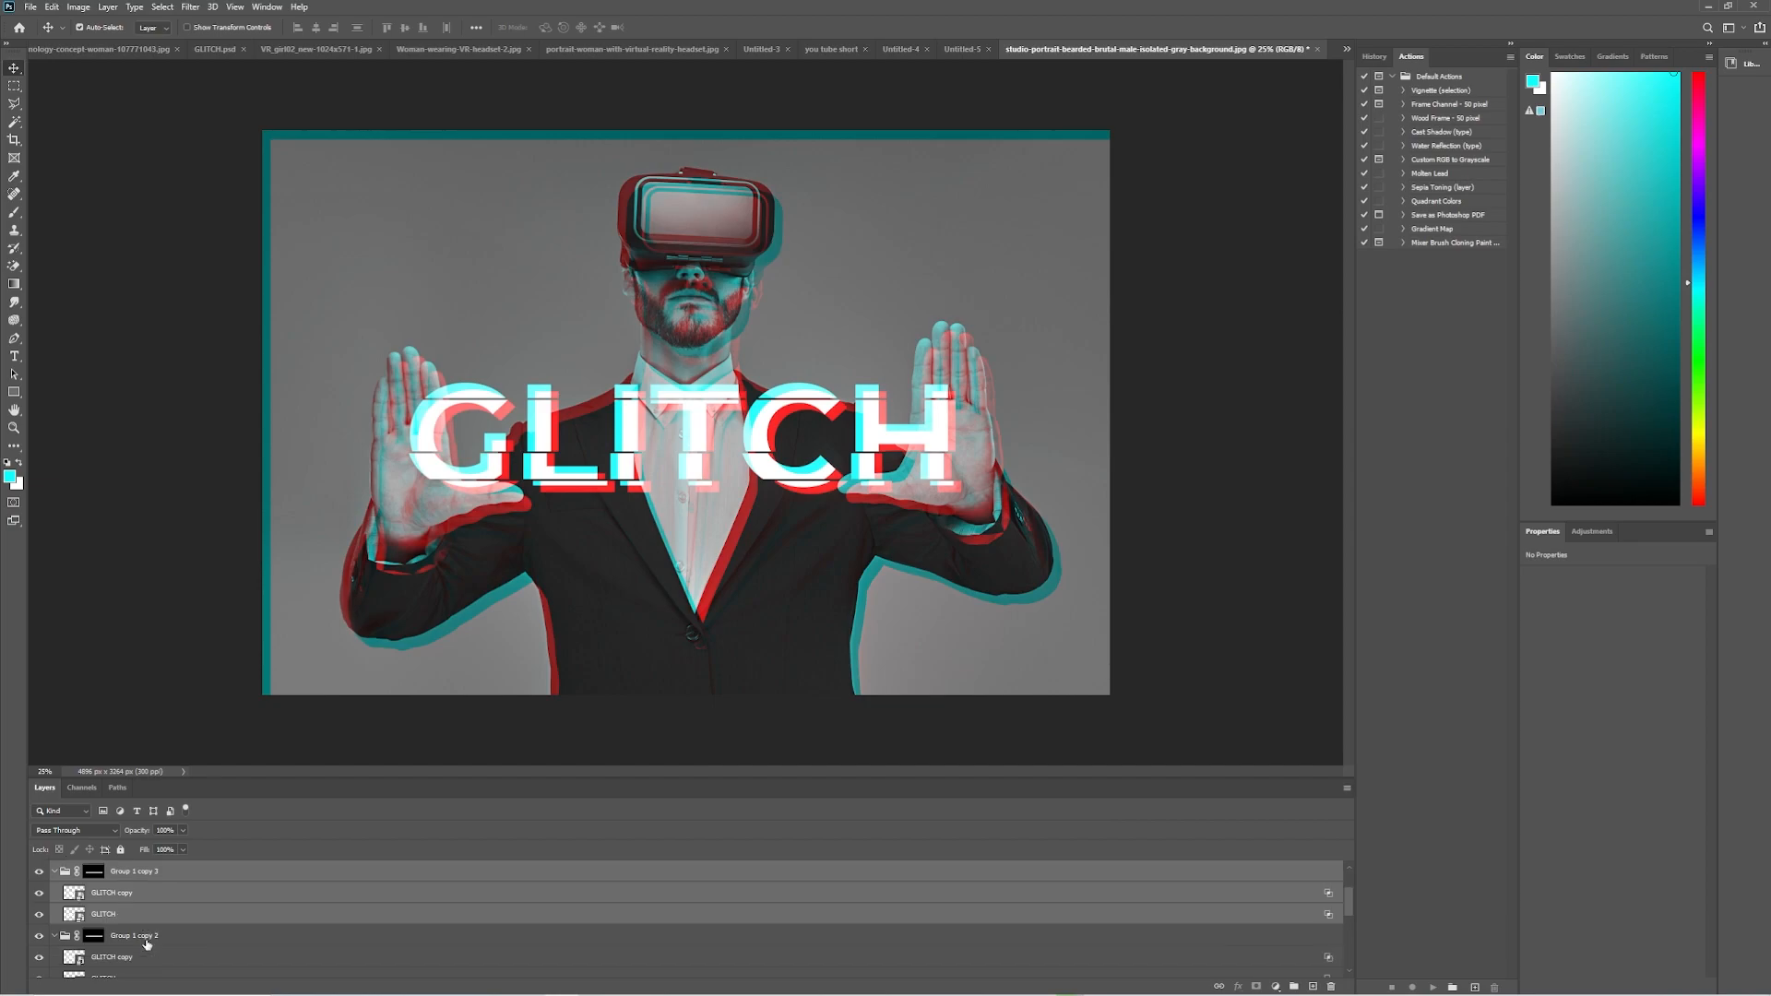
click(165, 941)
scroll(172, 939, down, 2)
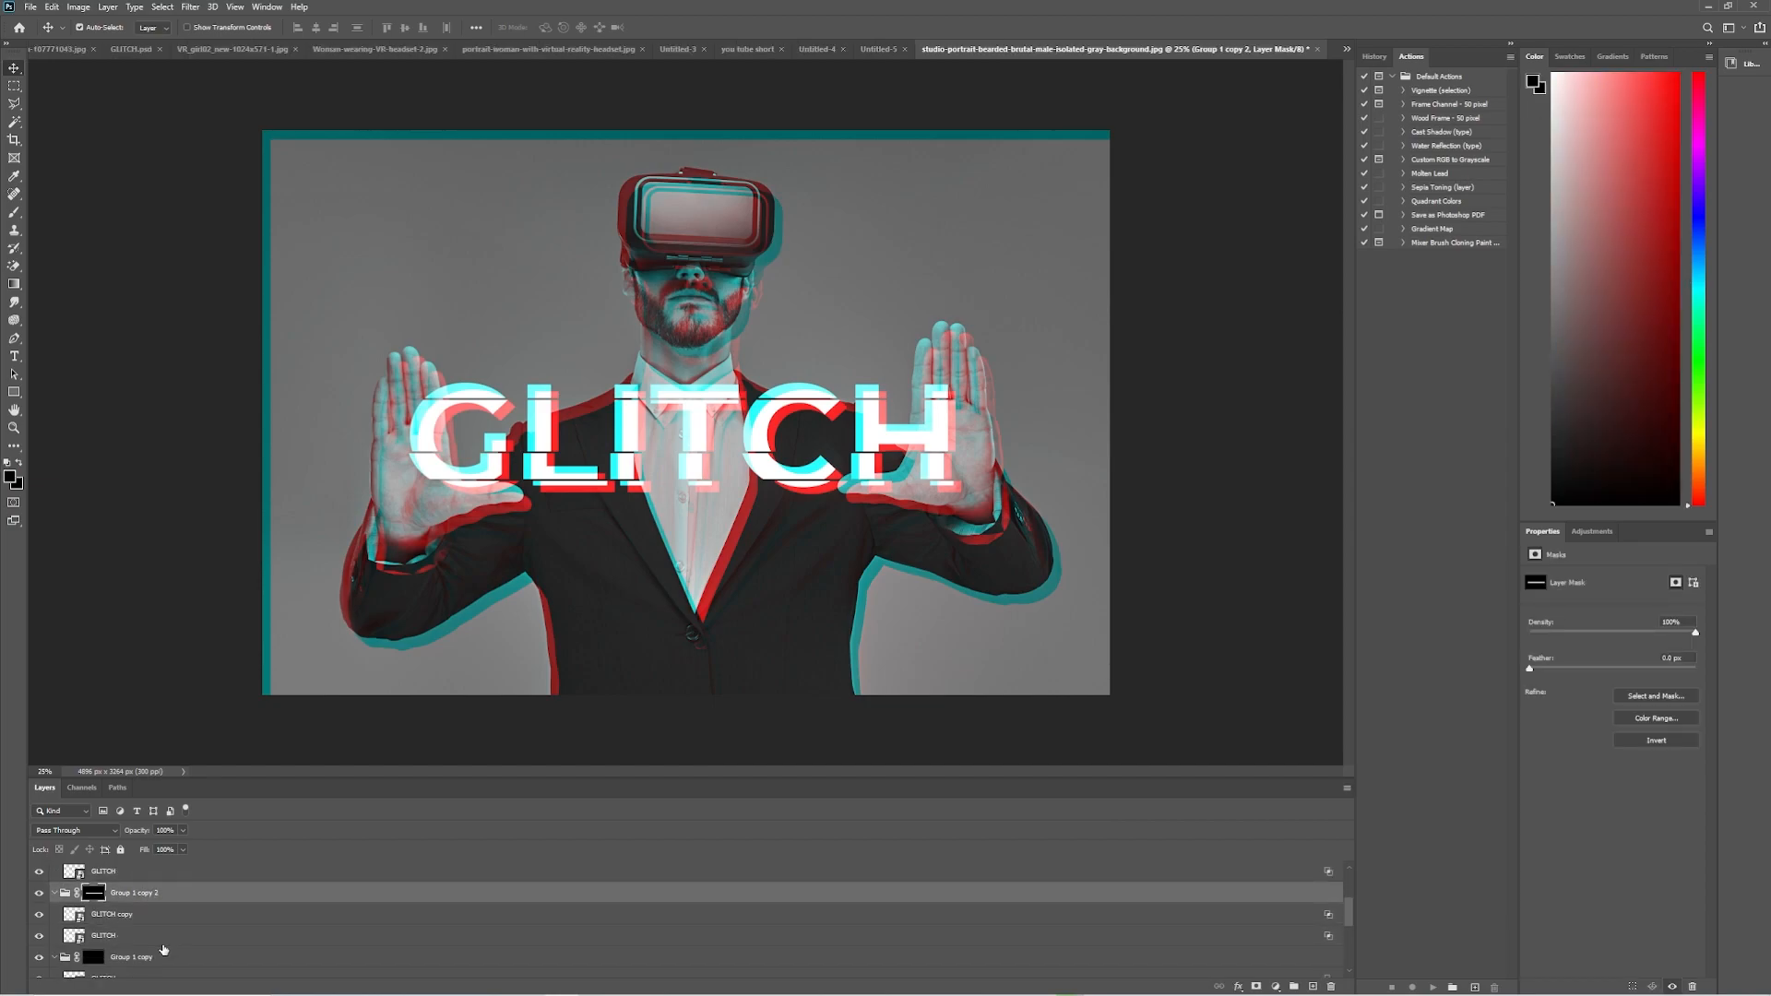
shift+click(165, 940)
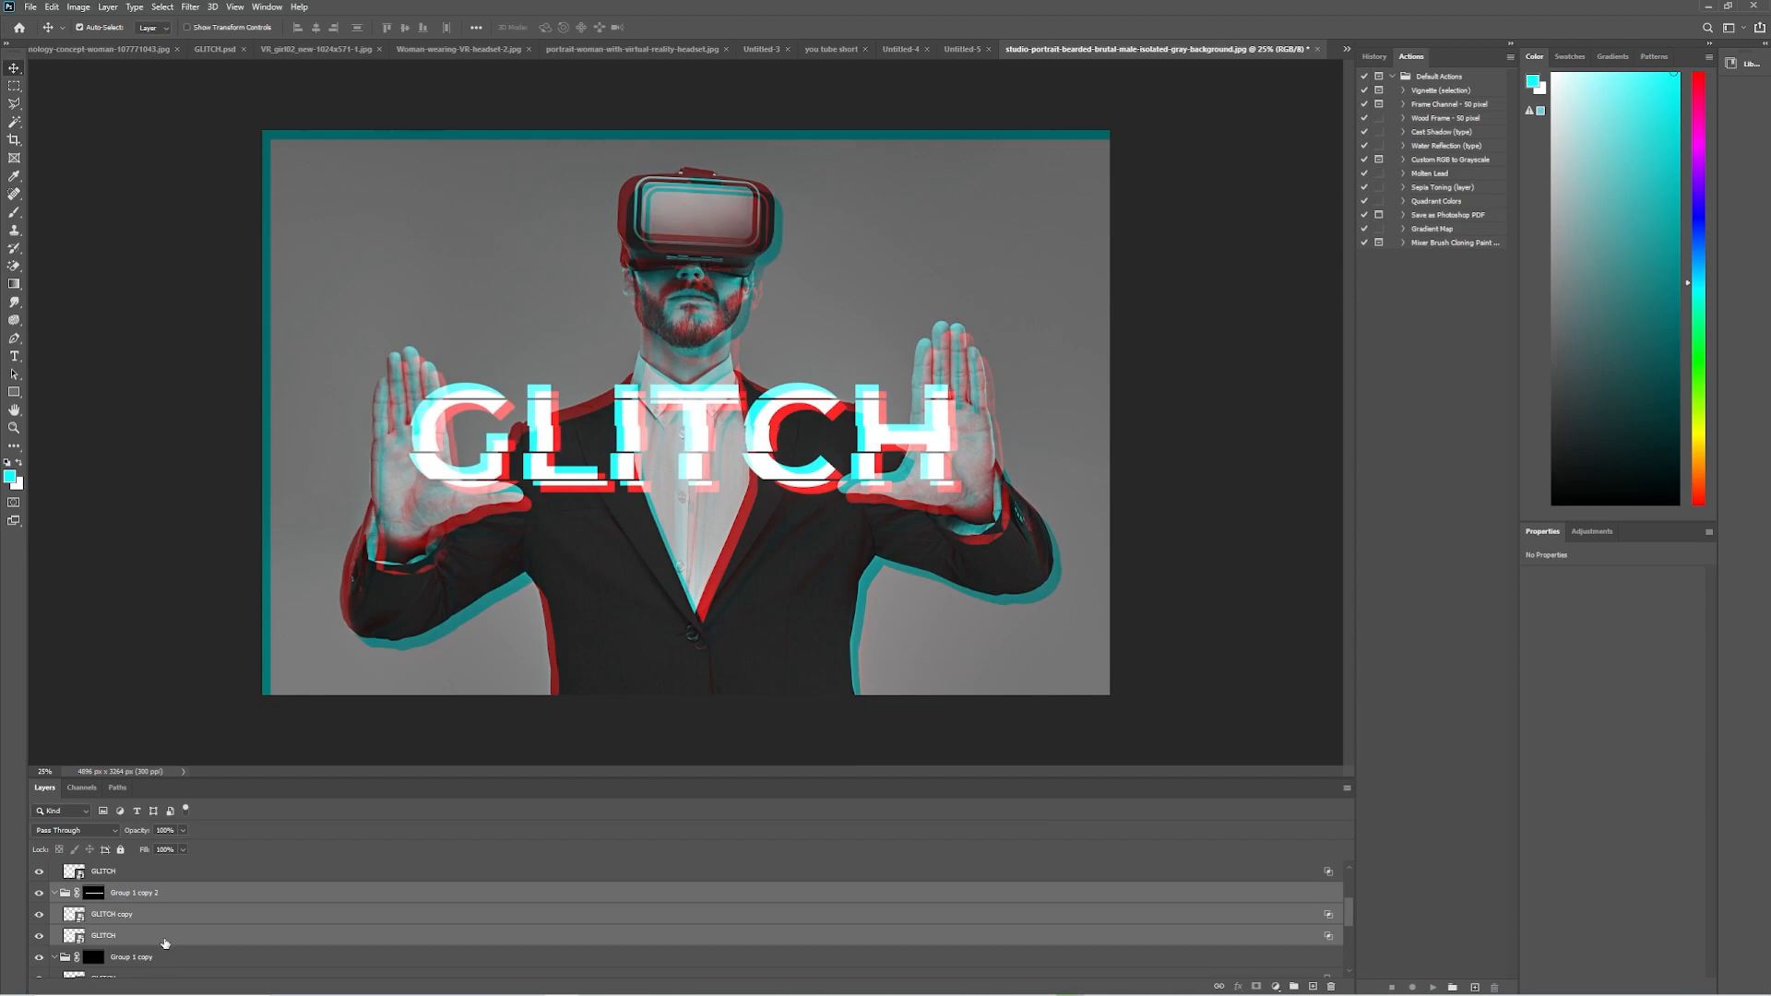
key(Delete)
Nudge Group 1 copy with its GLITCH layers left to offset the second strip from the top.
click(175, 900)
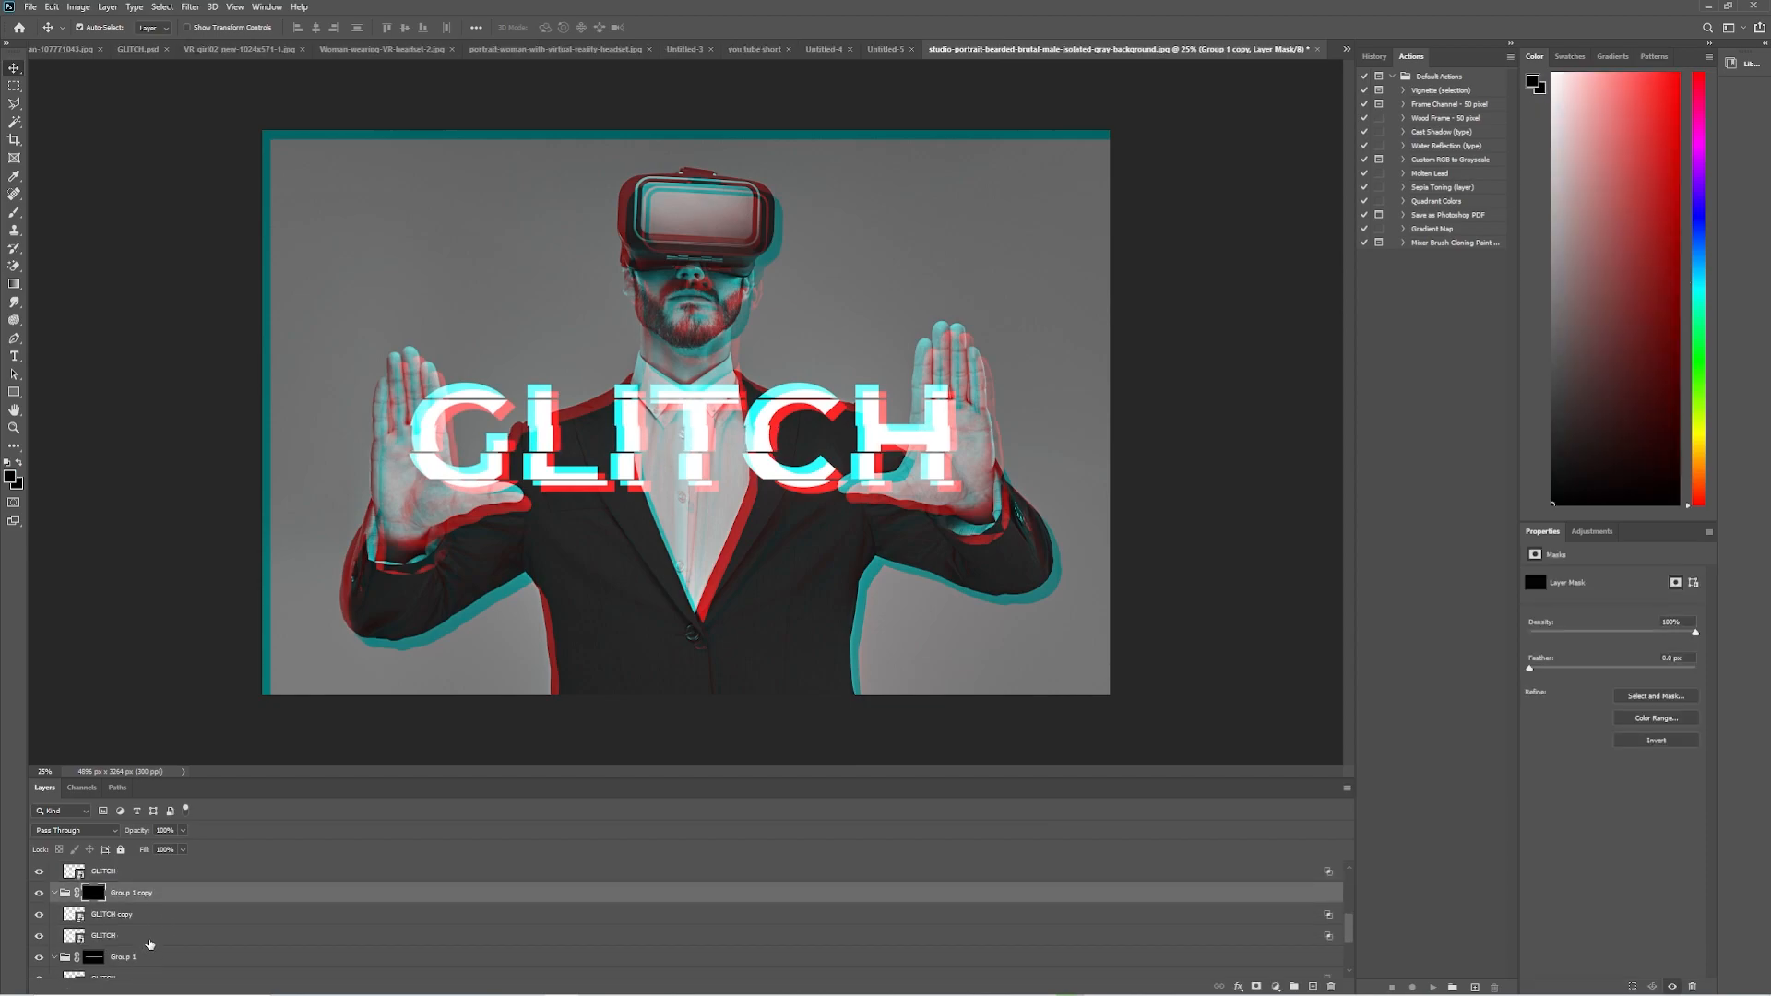
shift+click(181, 938)
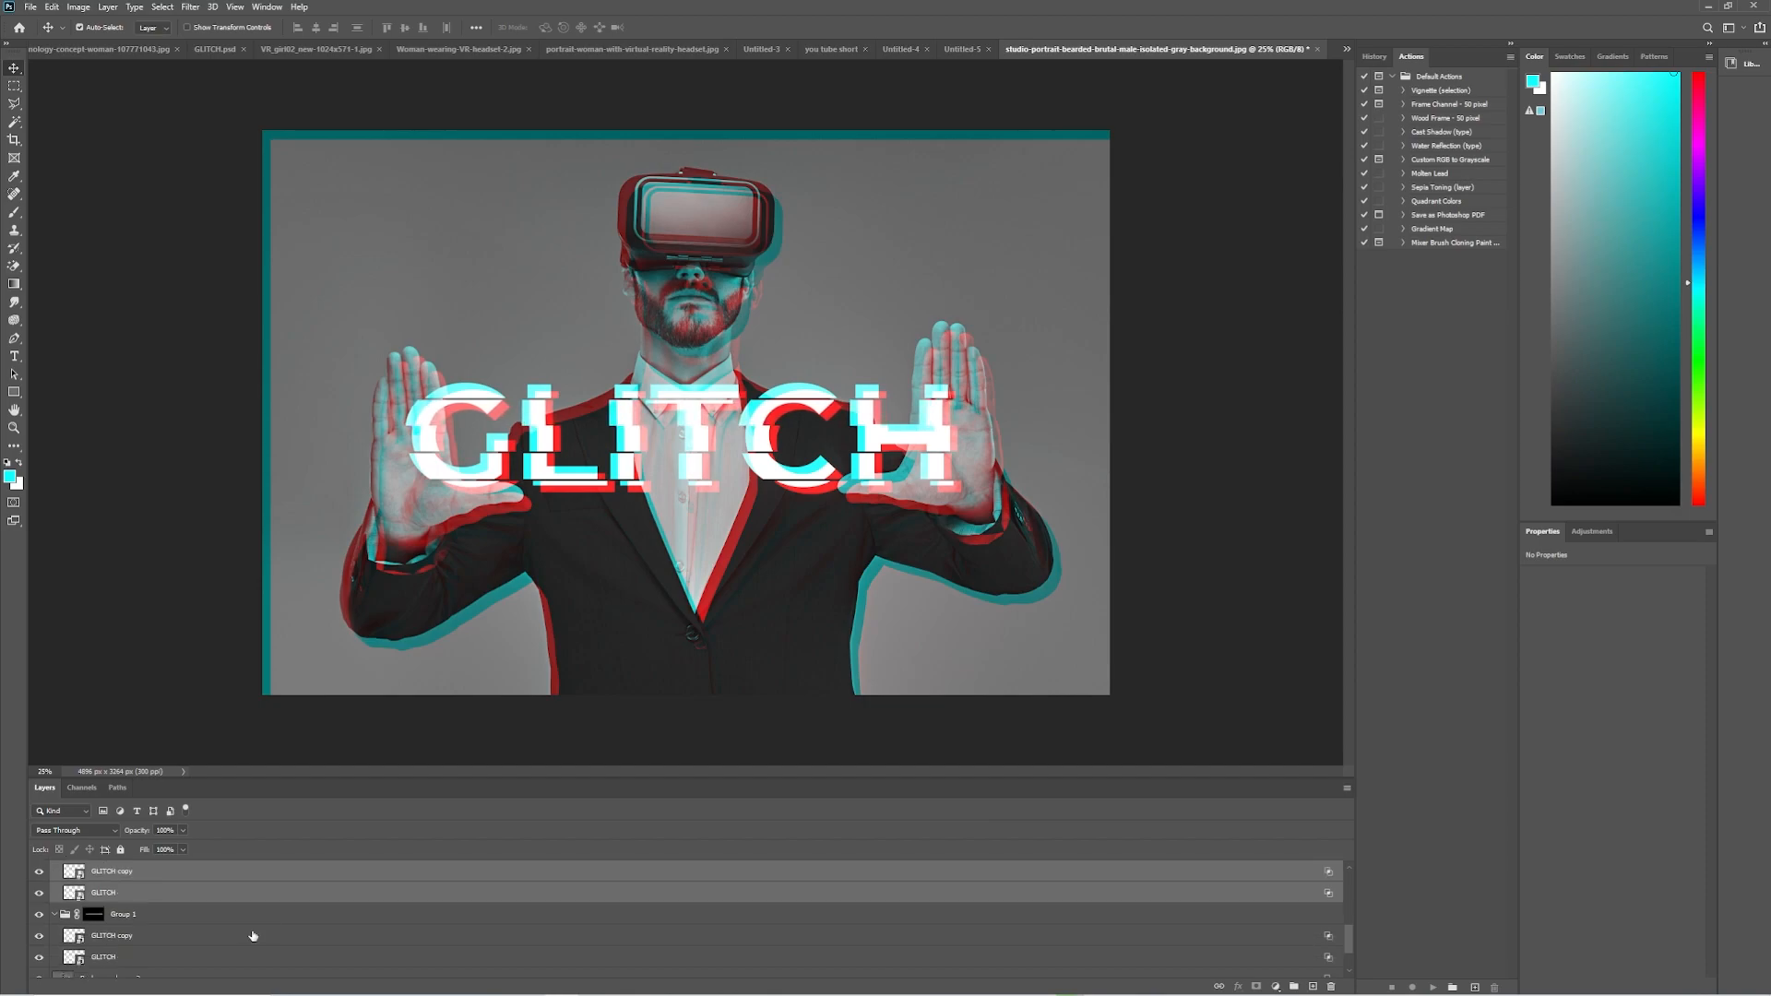
key(Delete)
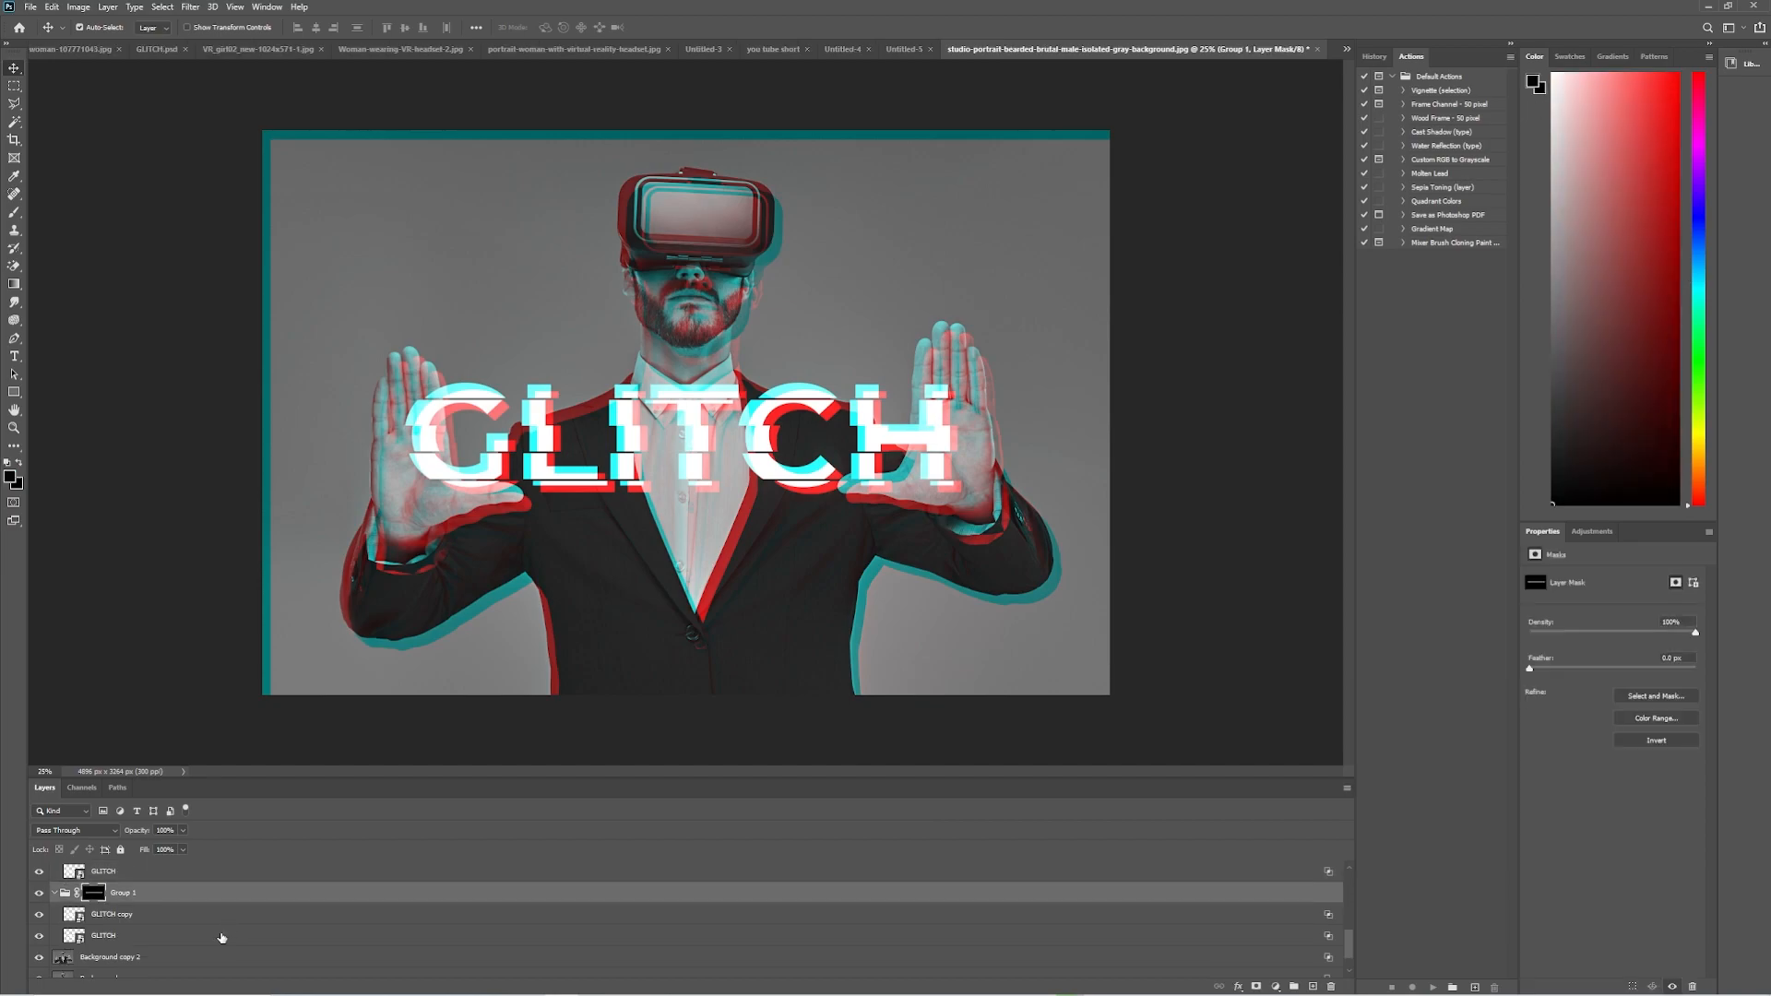
Offset the top strip of the title sideways by nudging Group 1 with its GLITCH layers.
shift+click(221, 935)
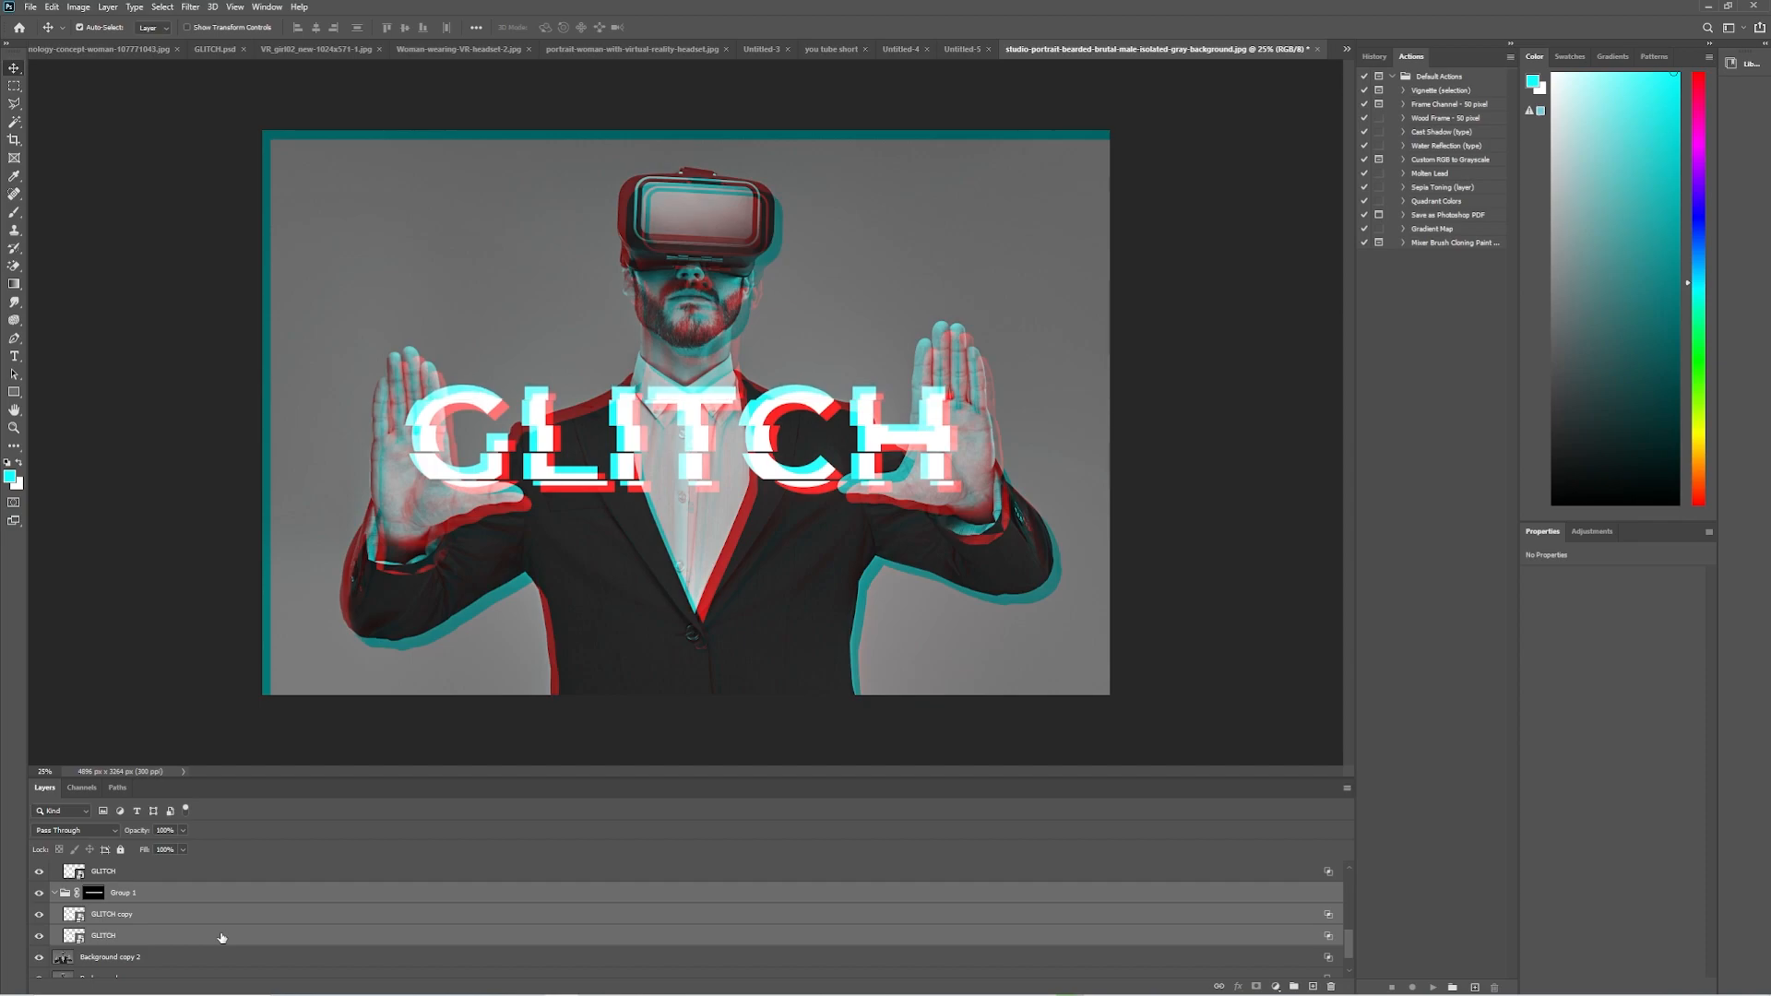
key(ctrl+j)
key(ctrl+j)
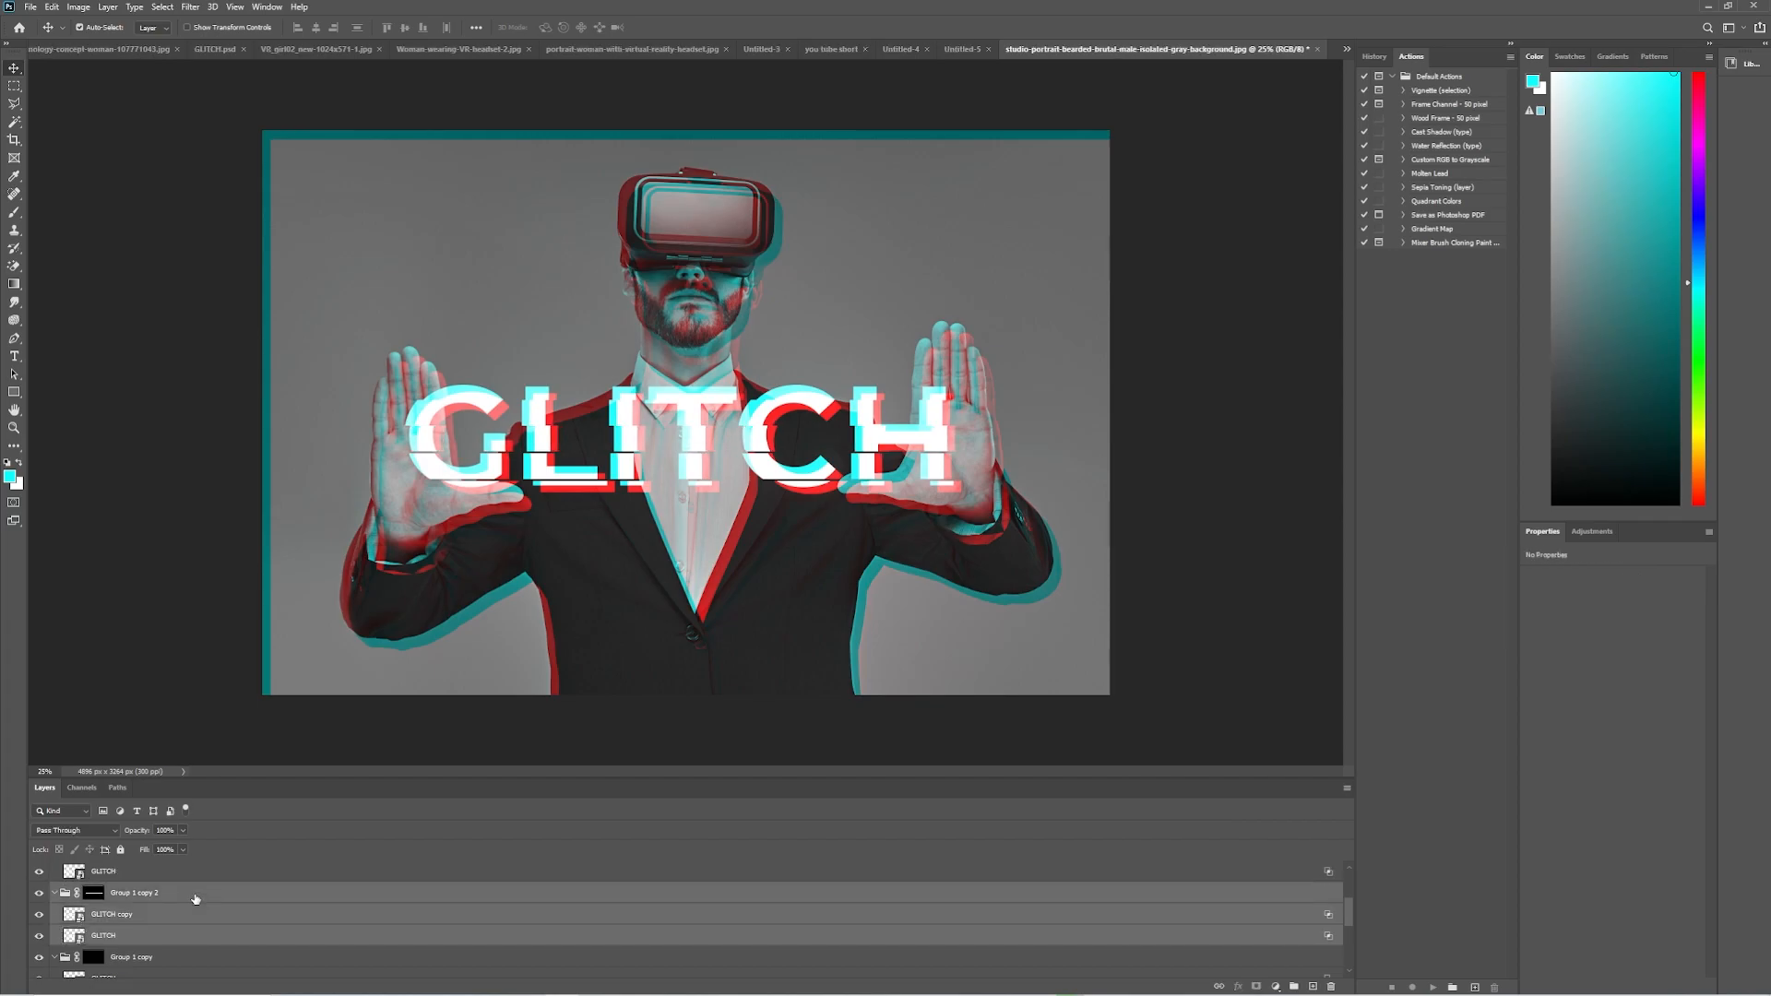
Try nudging Group 1 copy 3 with its GLITCH layers up to close the gap above its strip, and undo it.
scroll(195, 899, up, 1)
click(185, 912)
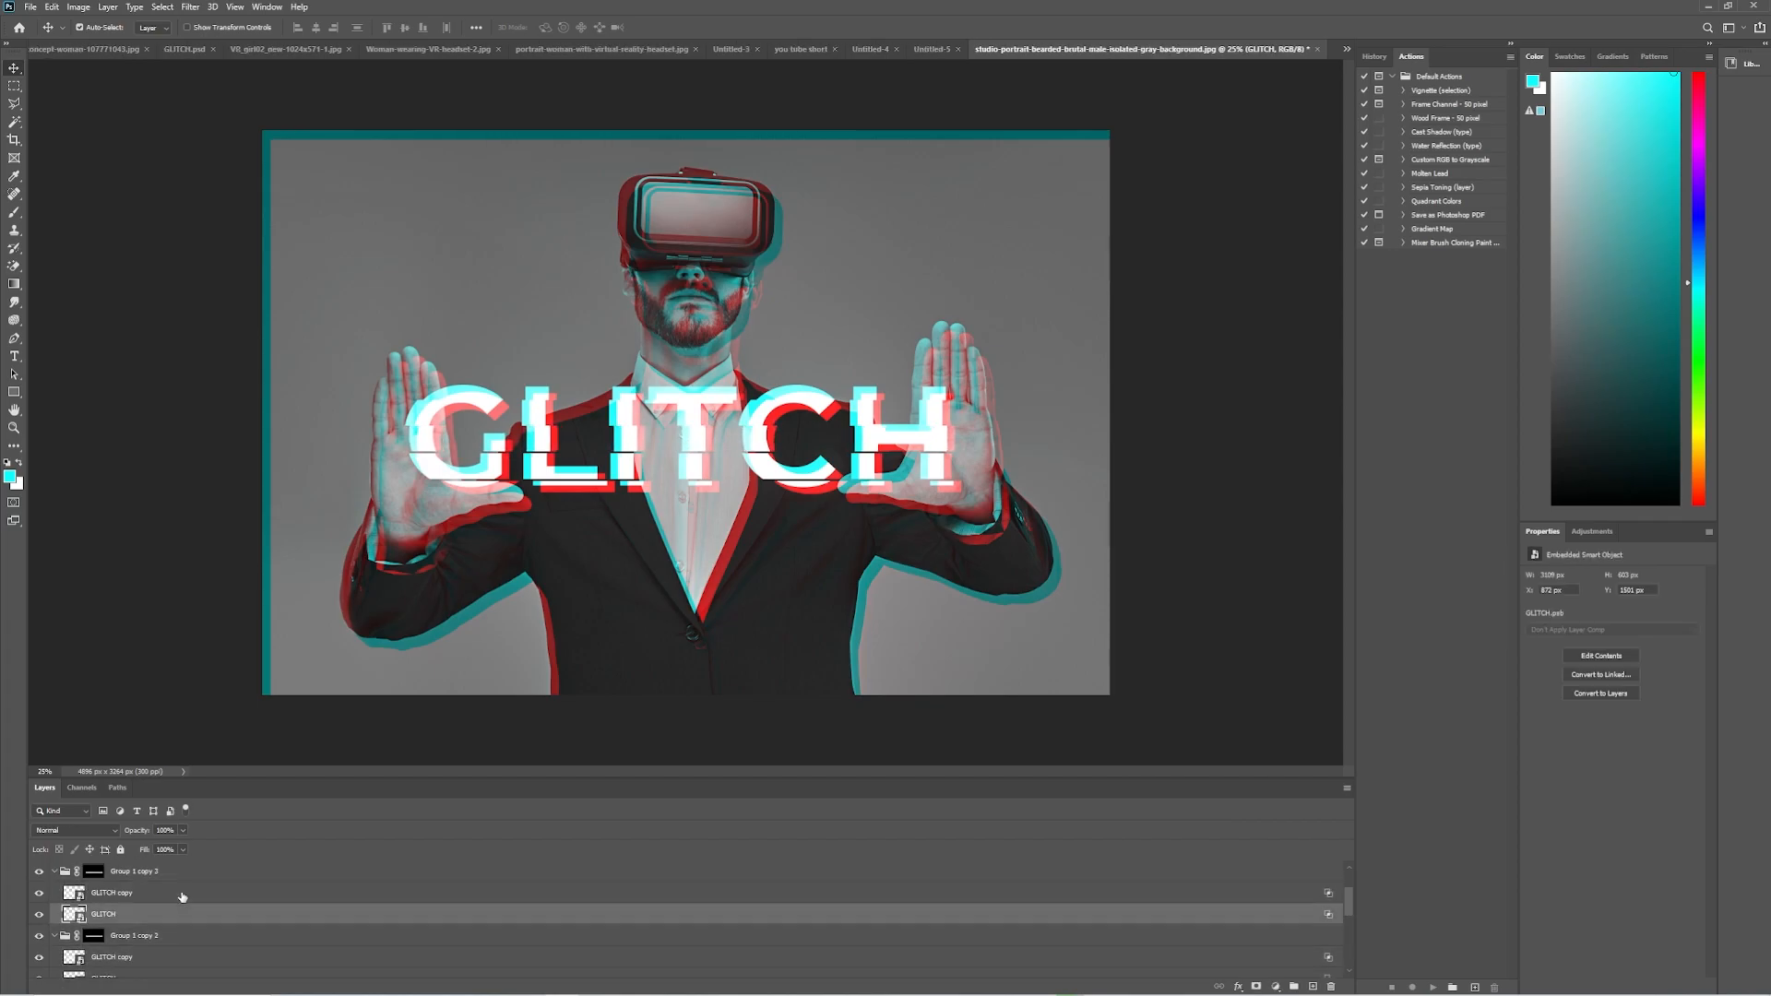
shift+click(186, 880)
key(Up)
key(Up)
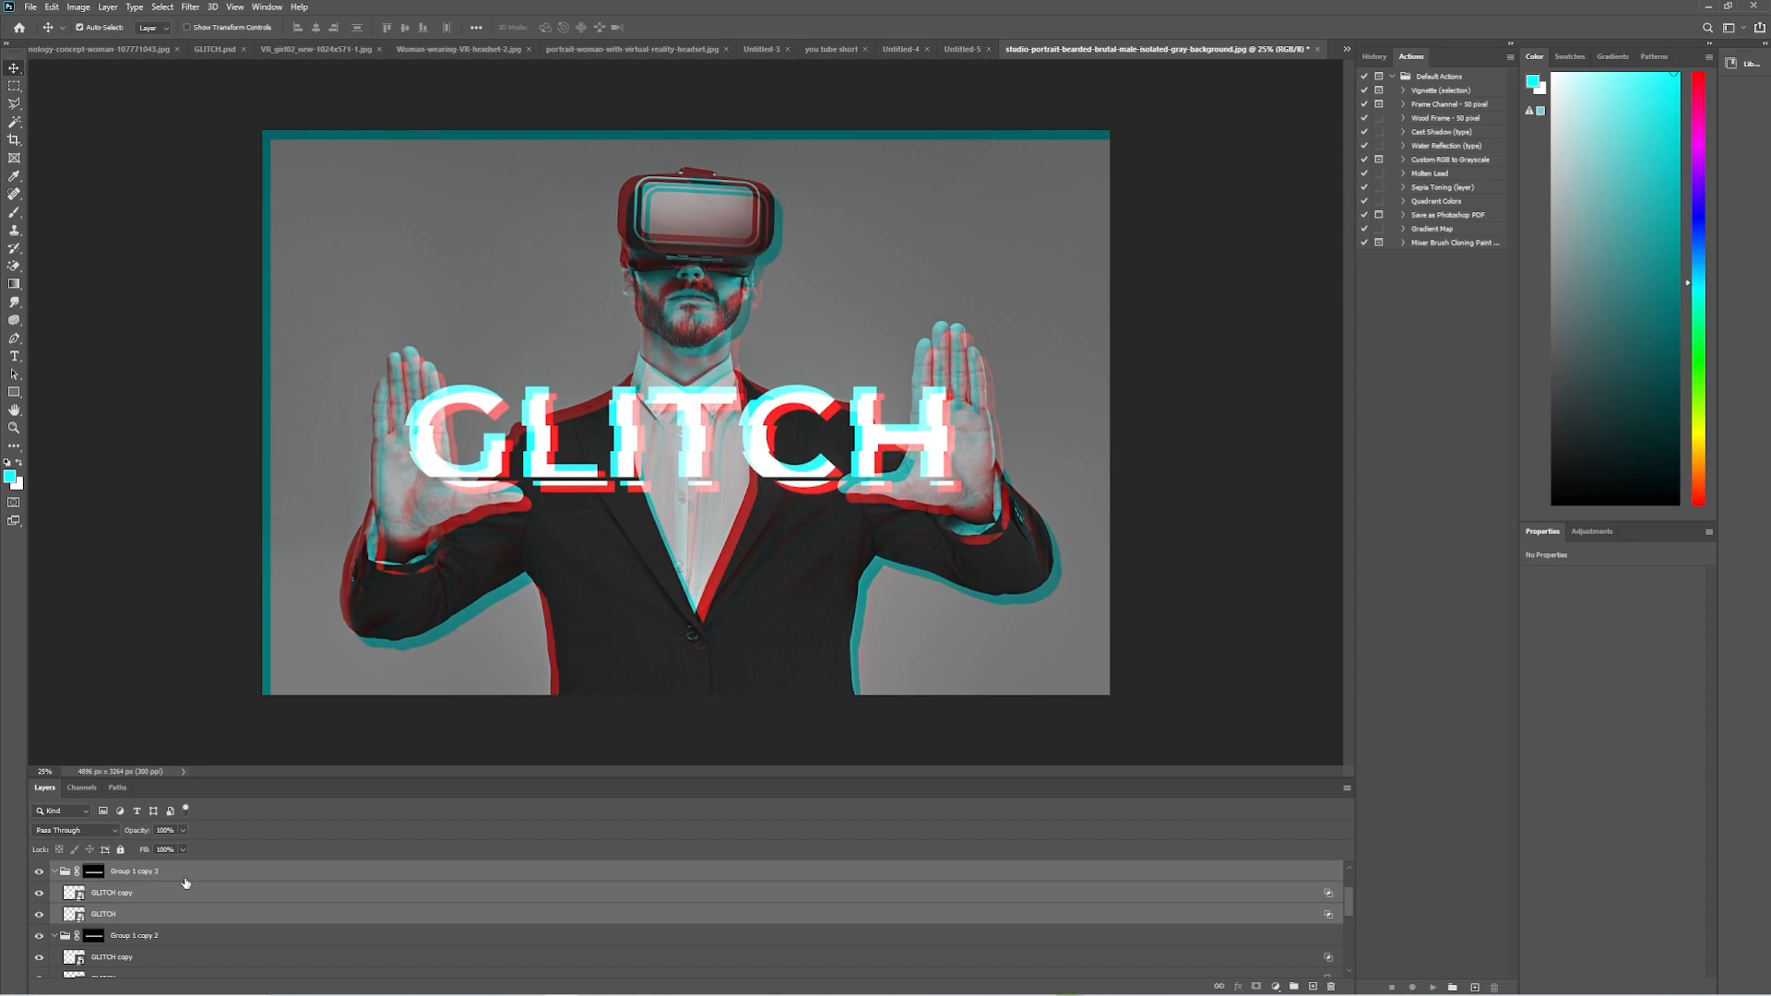
key(ctrl+j)
Relink the mask of Group 1 copy 4 and nudge the group with its GLITCH layers vertically to adjust the bottom strip.
click(182, 877)
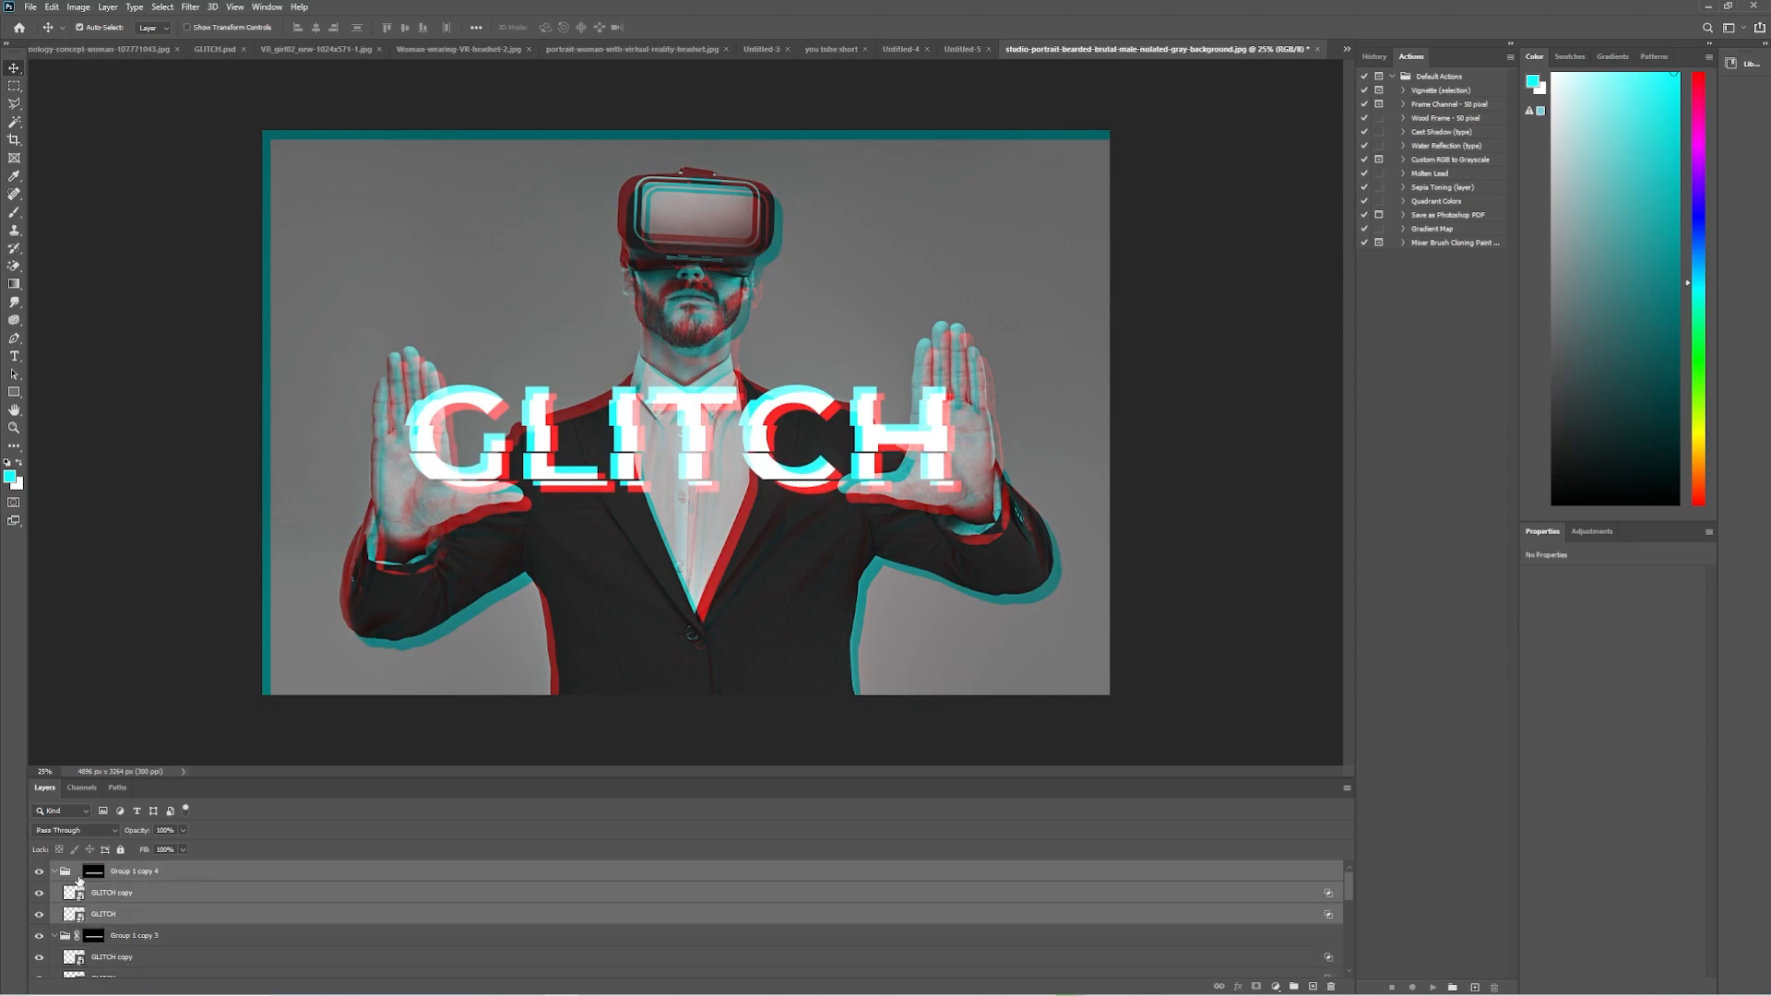
key(Down)
key(Down)
key(Down)
key(Down)
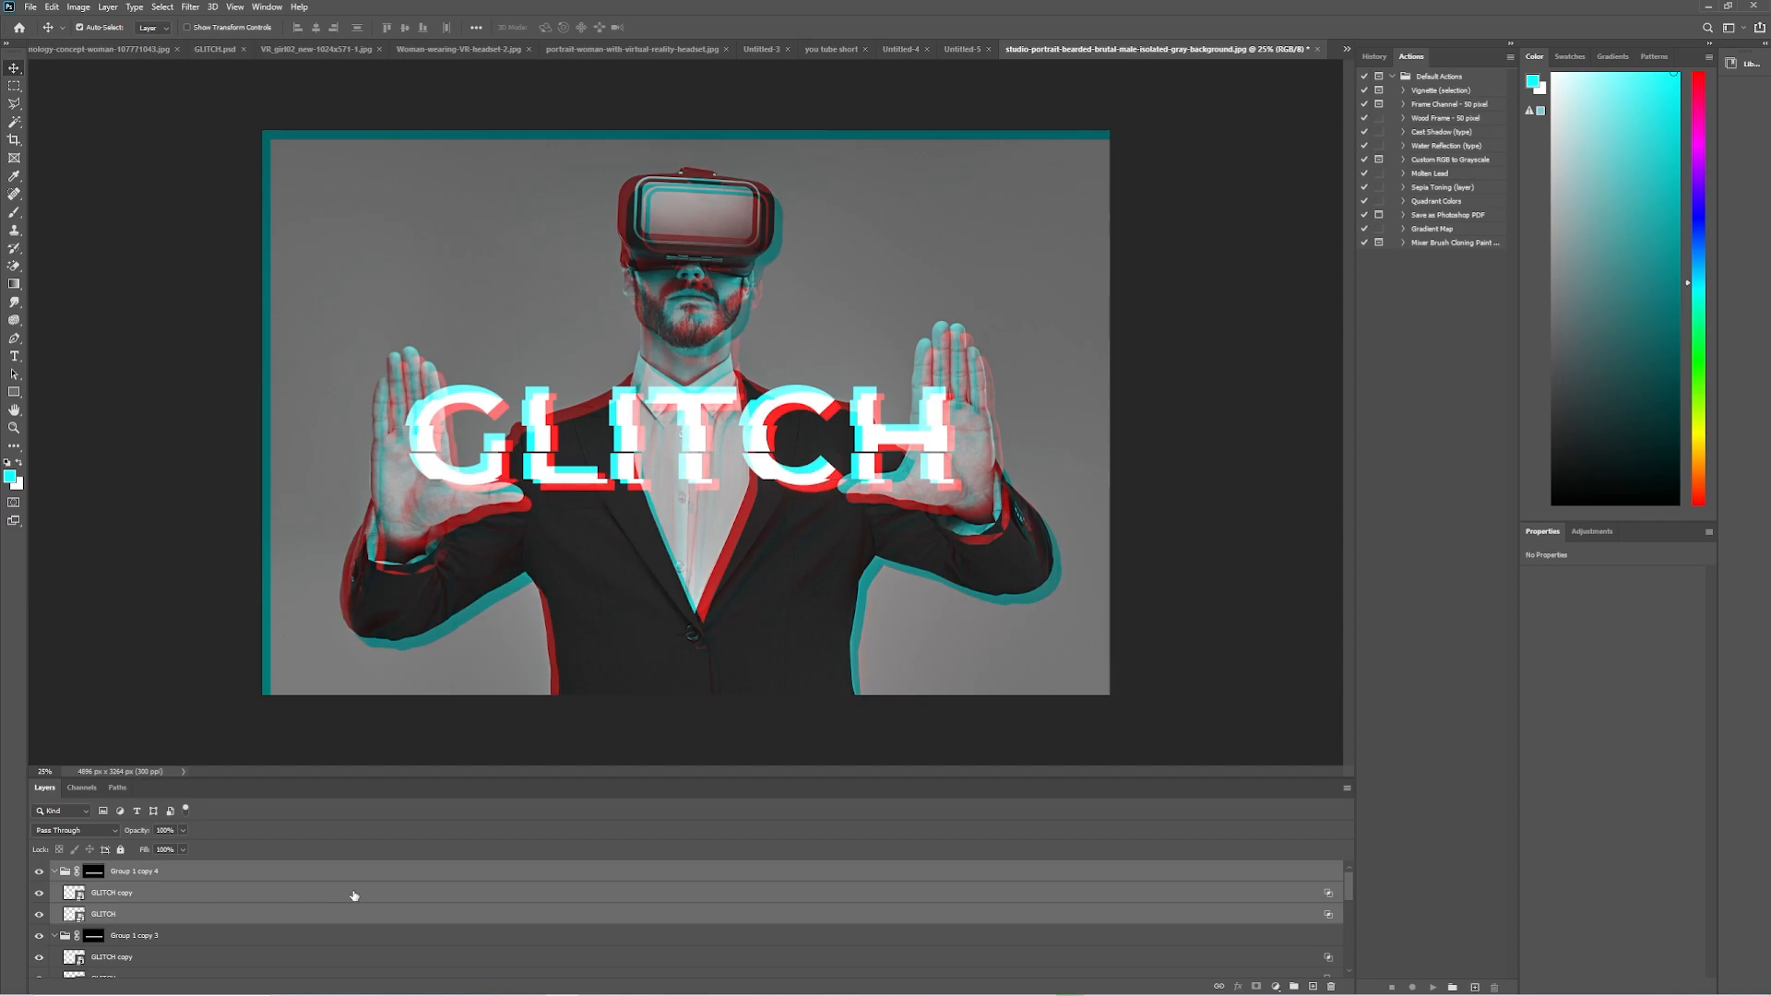
Examine the gaps between the shifted strips of the GLITCH title up close.
key(m)
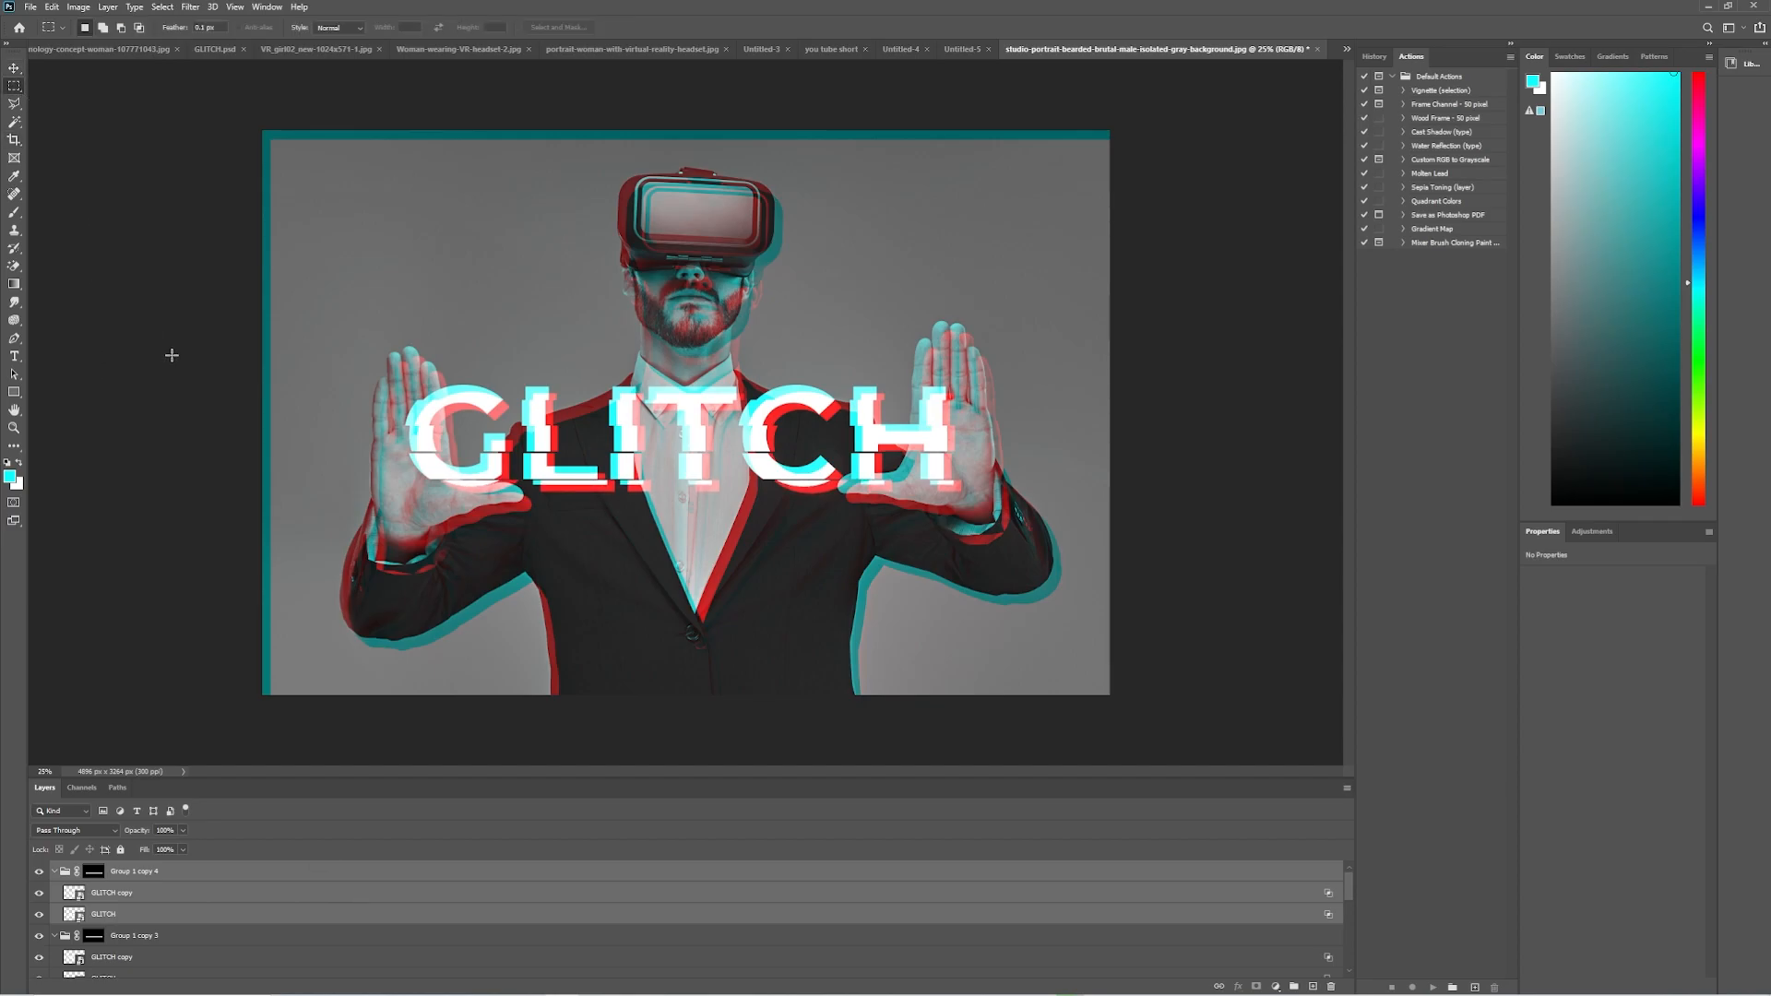
key(z)
click(668, 461)
click(668, 461)
click(659, 459)
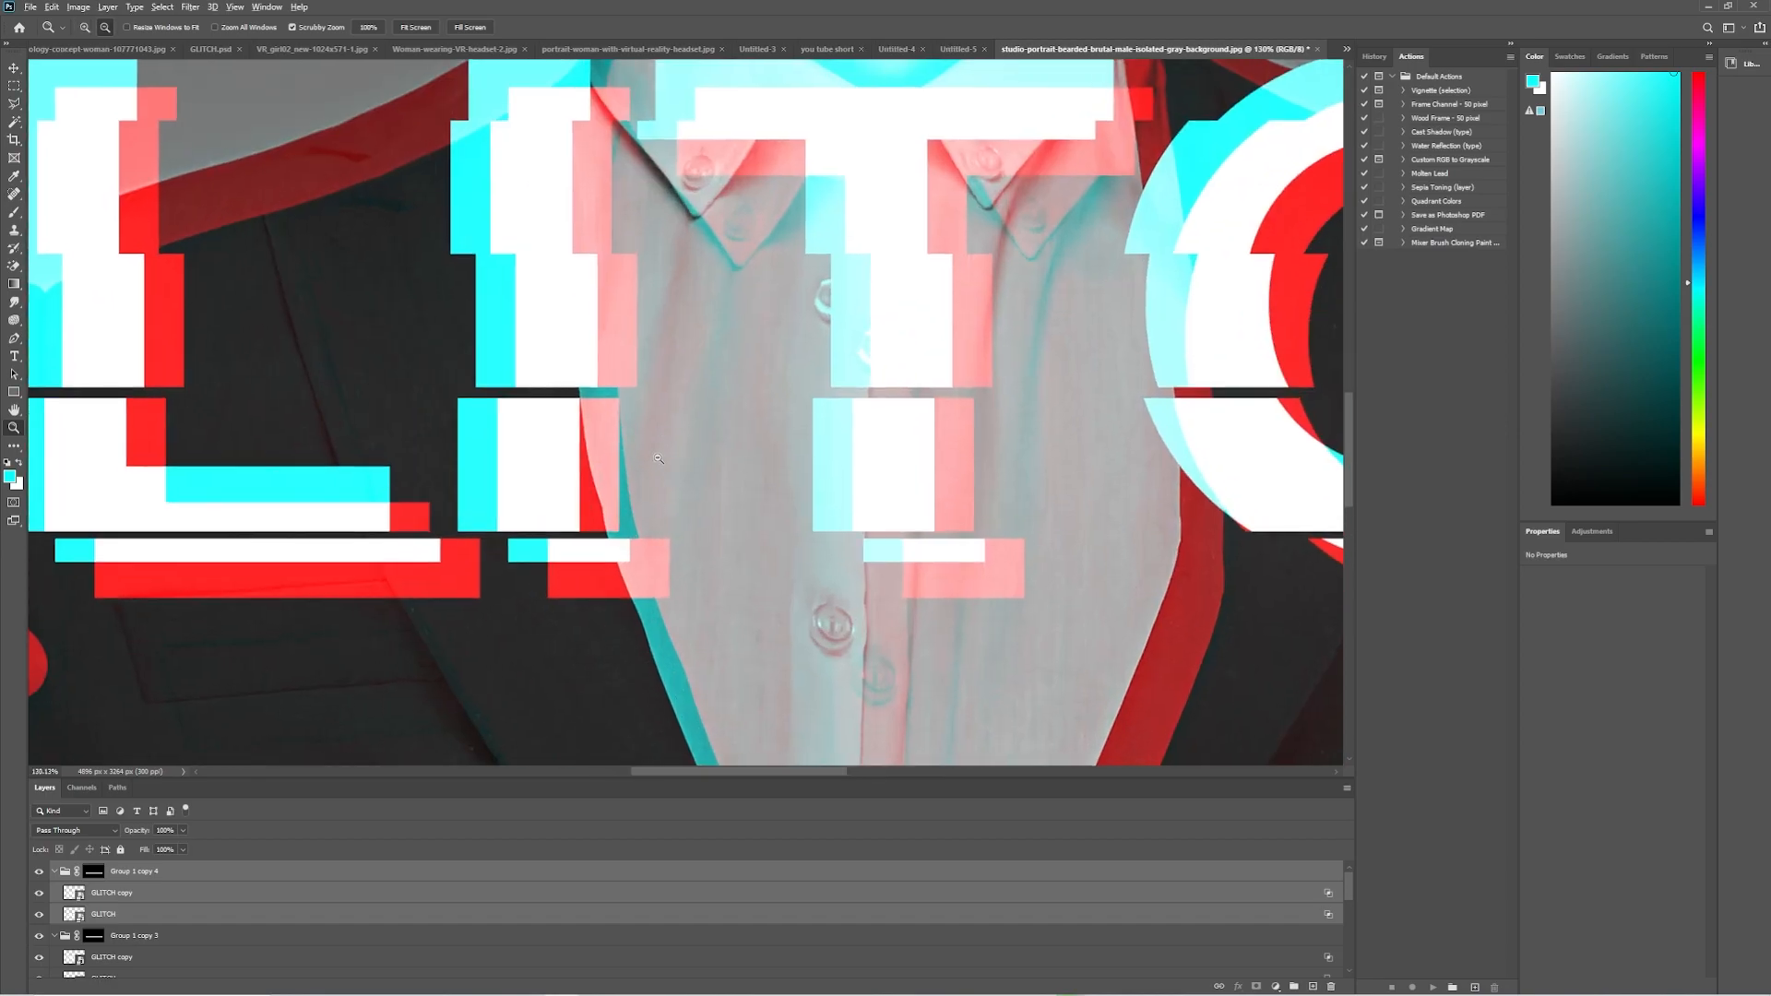
alt+click(655, 457)
alt+click(655, 457)
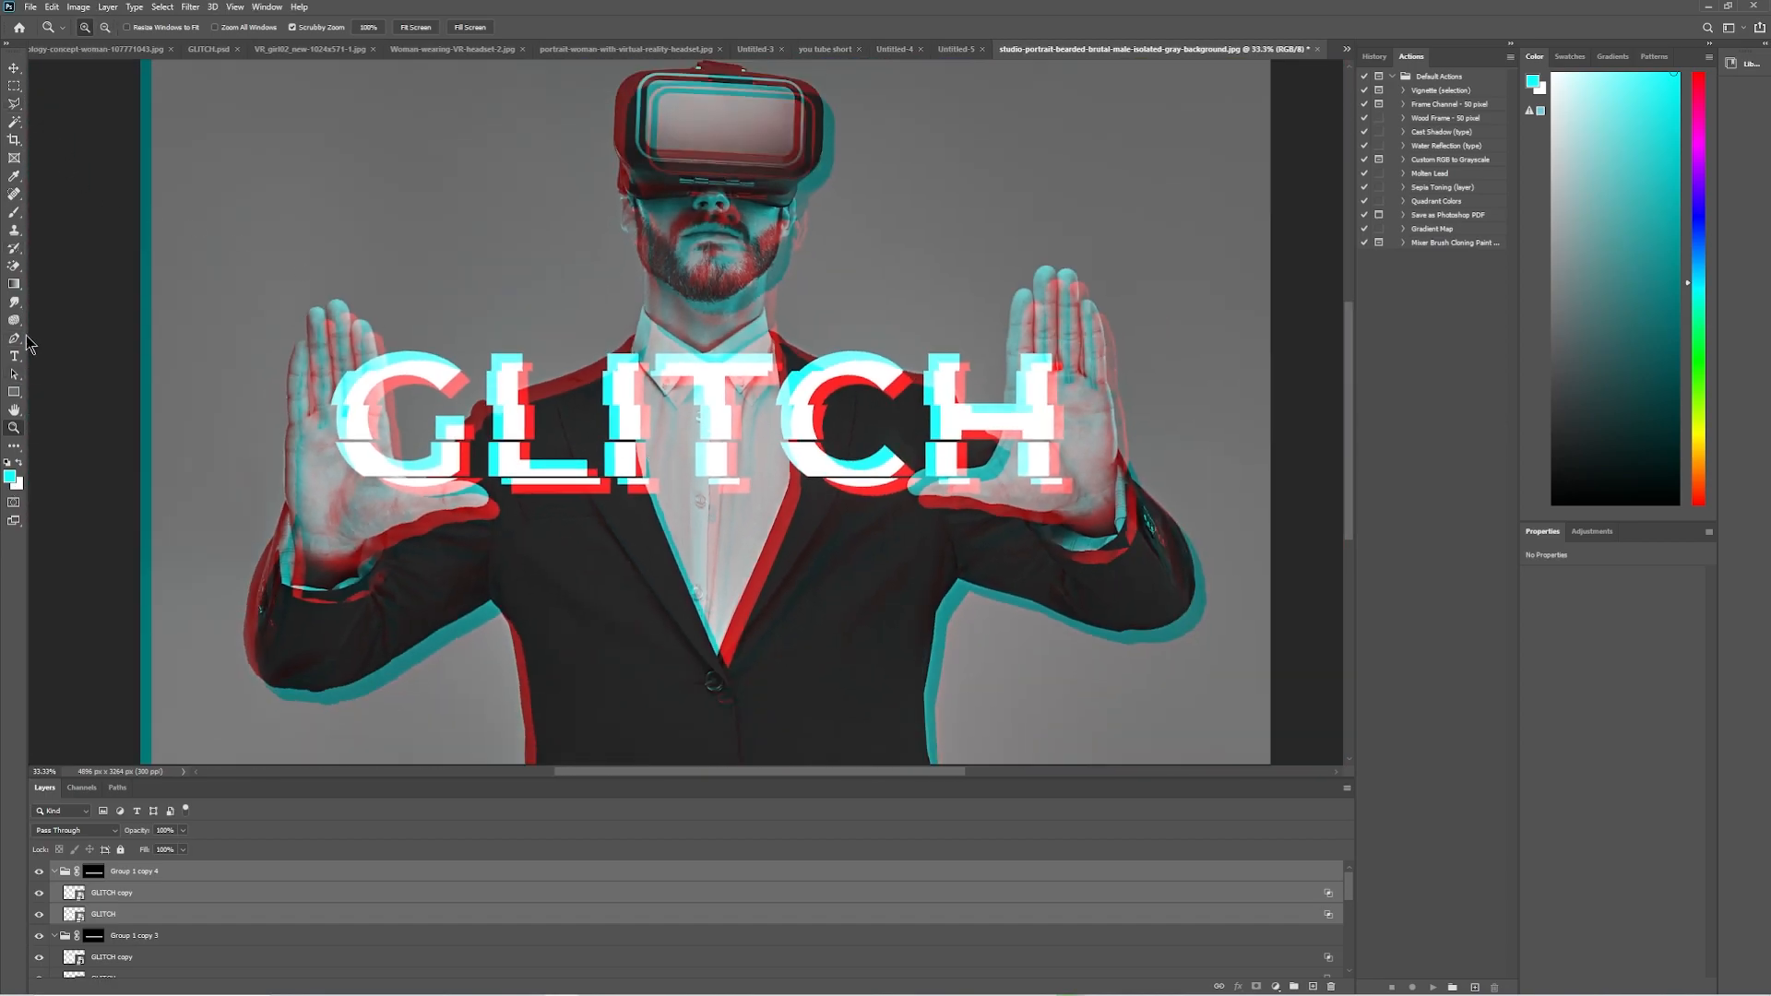
Add a new layer and fill a thin cyan bar of about 196 × 37 px beside the G's outer edge, and deselect.
click(14, 85)
drag(287, 429, 333, 440)
key(b)
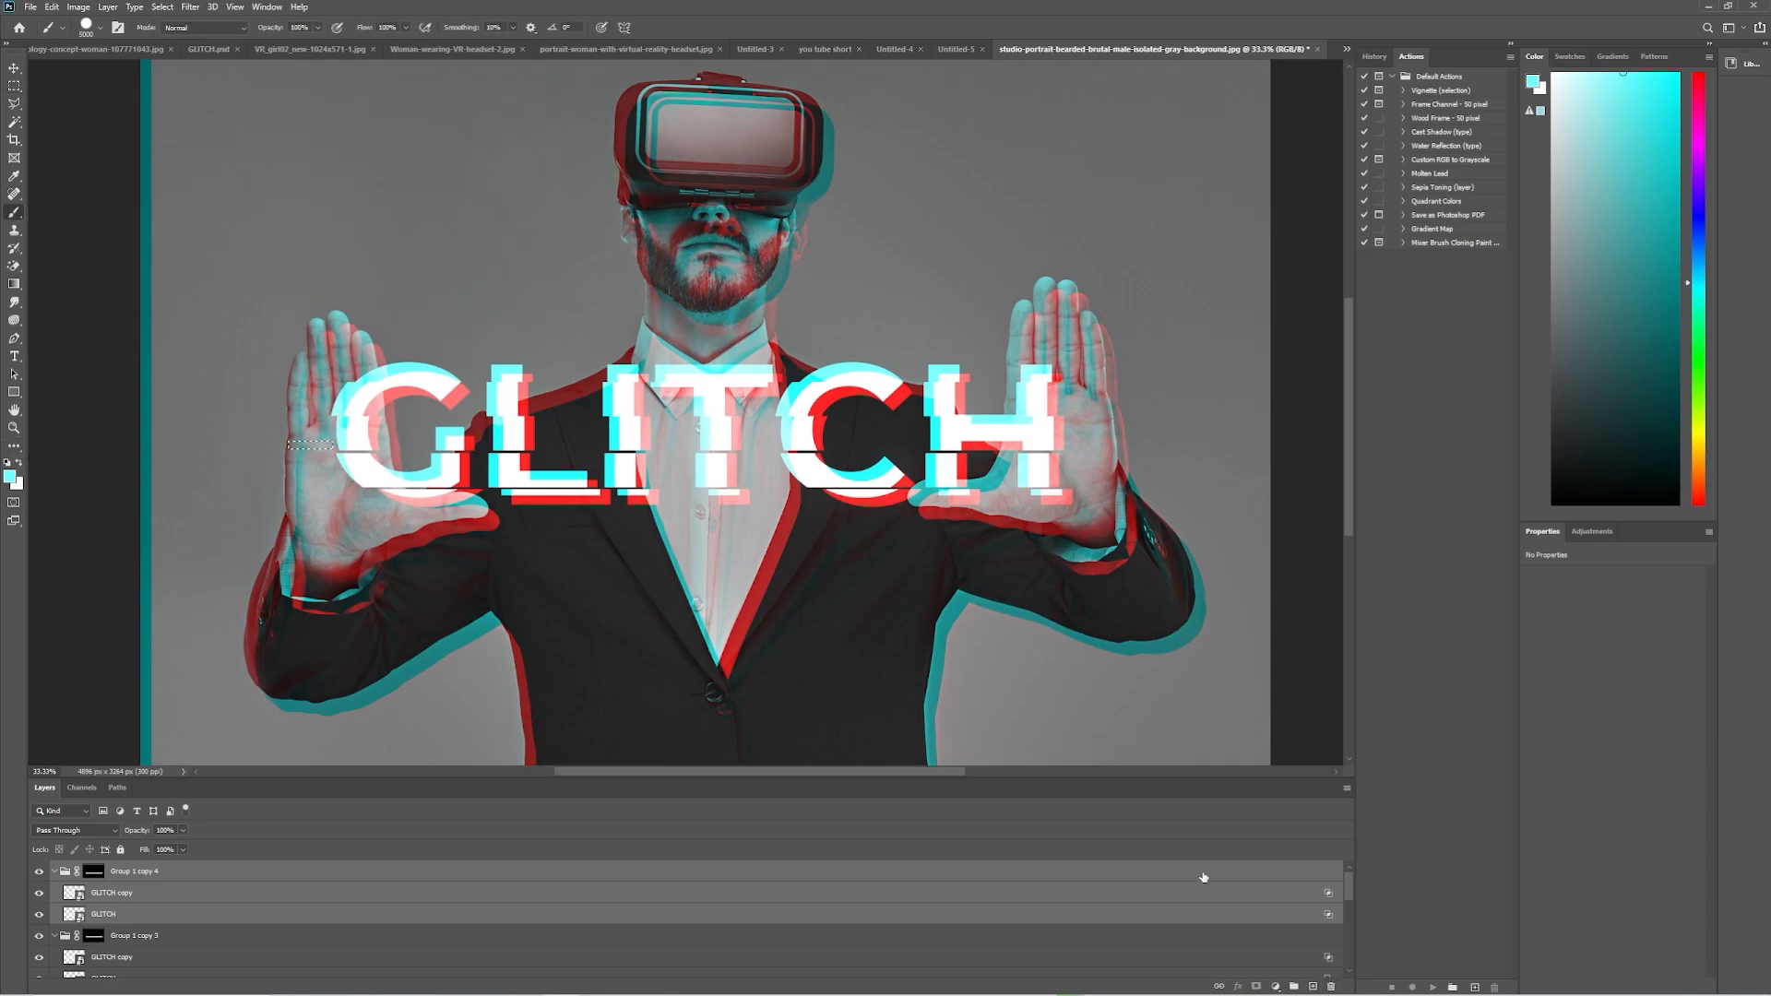
key(ctrl+j)
drag(145, 902, 104, 868)
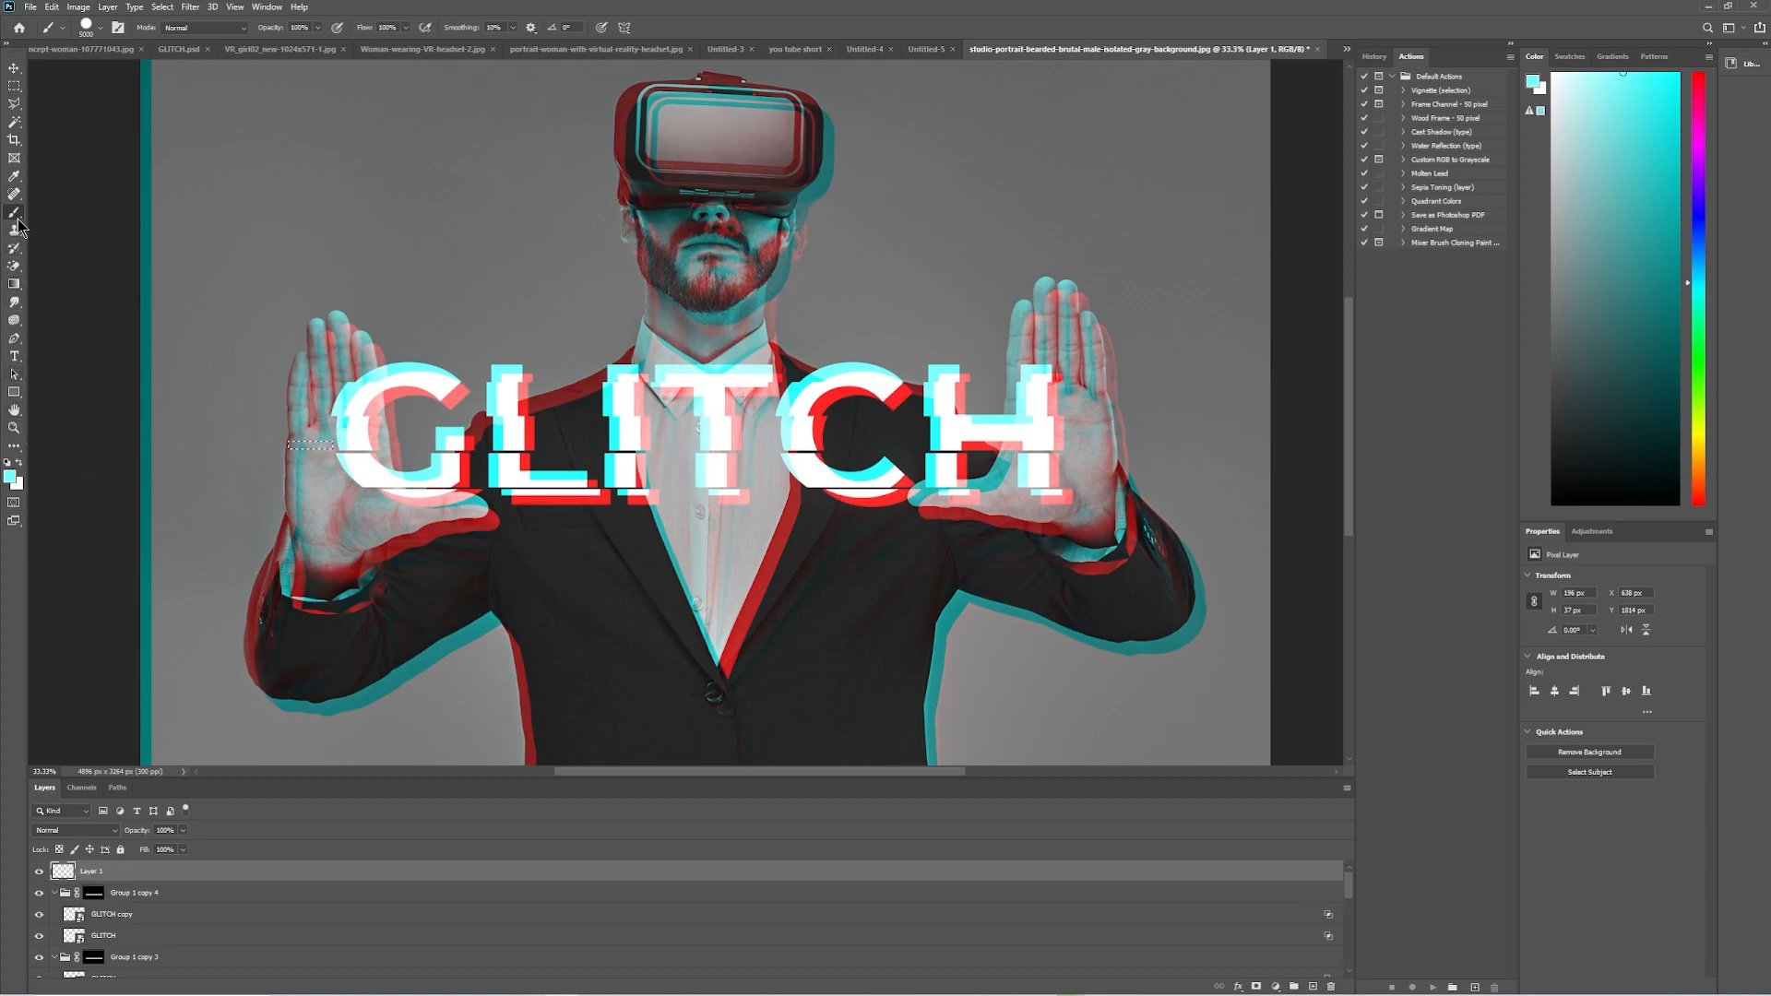
key(alt+BackSpace)
click(14, 86)
click(265, 447)
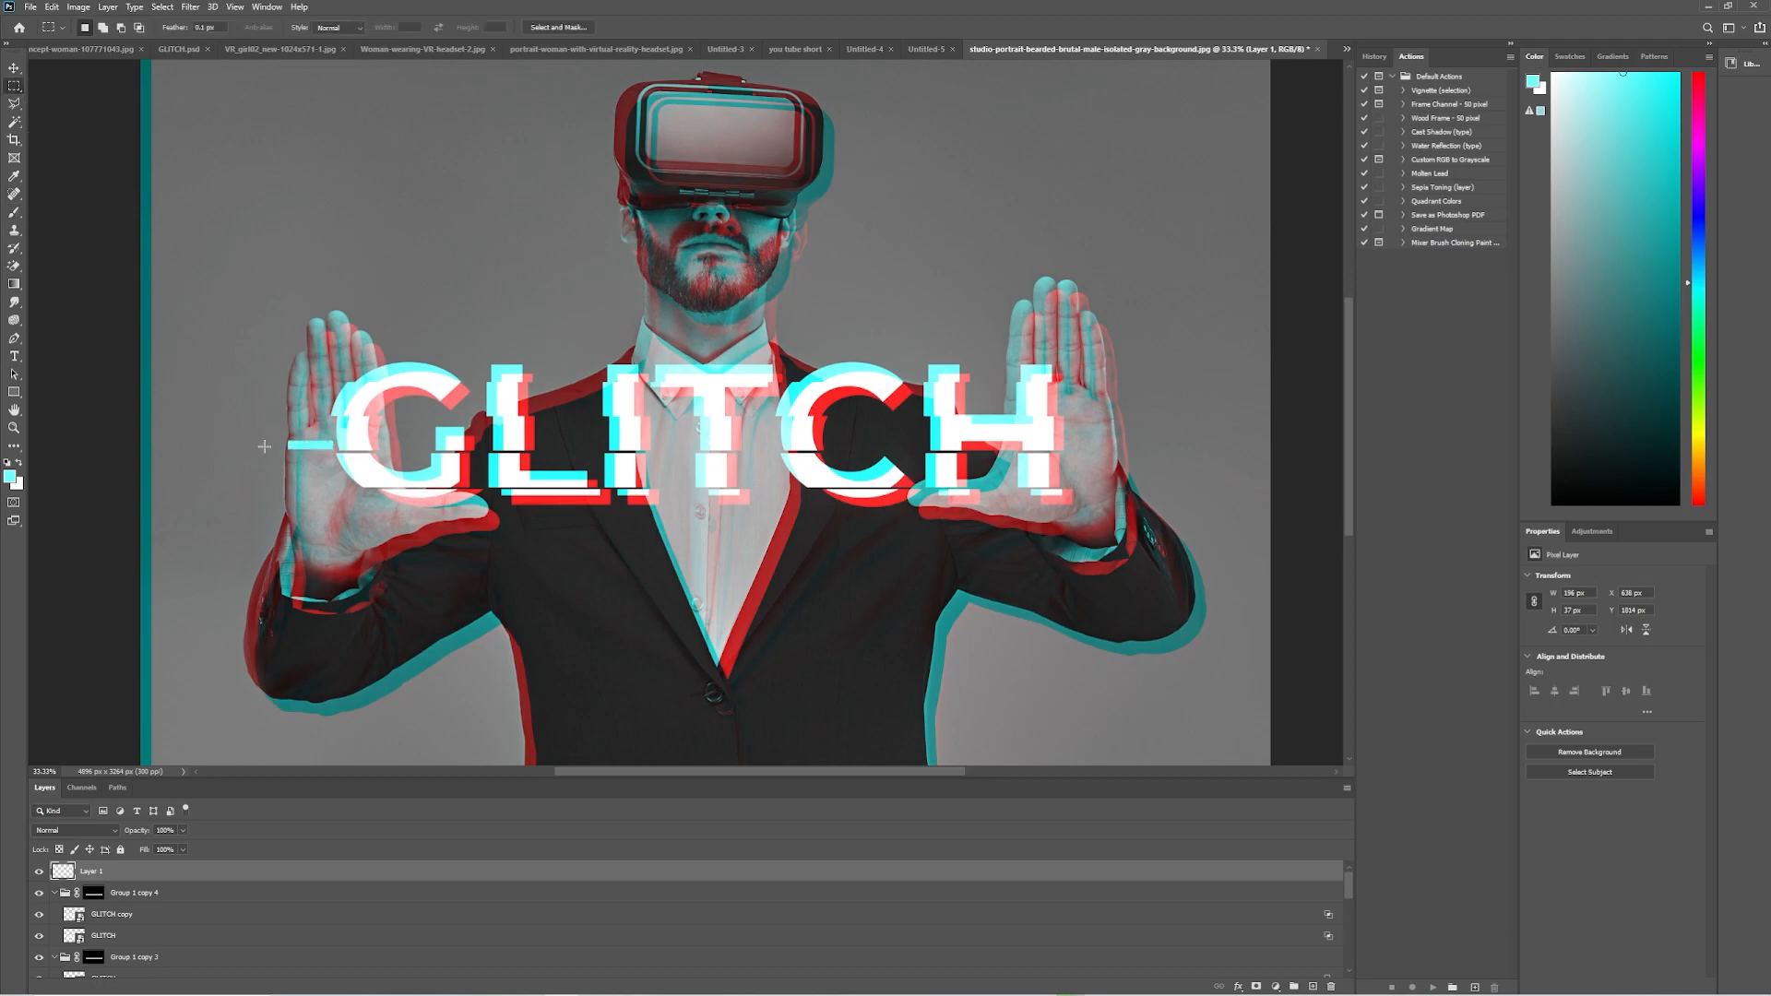
Paint a small cyan bar farther out from the G and a narrow upright cyan bar on the shirt below the T.
drag(265, 446, 281, 452)
click(14, 211)
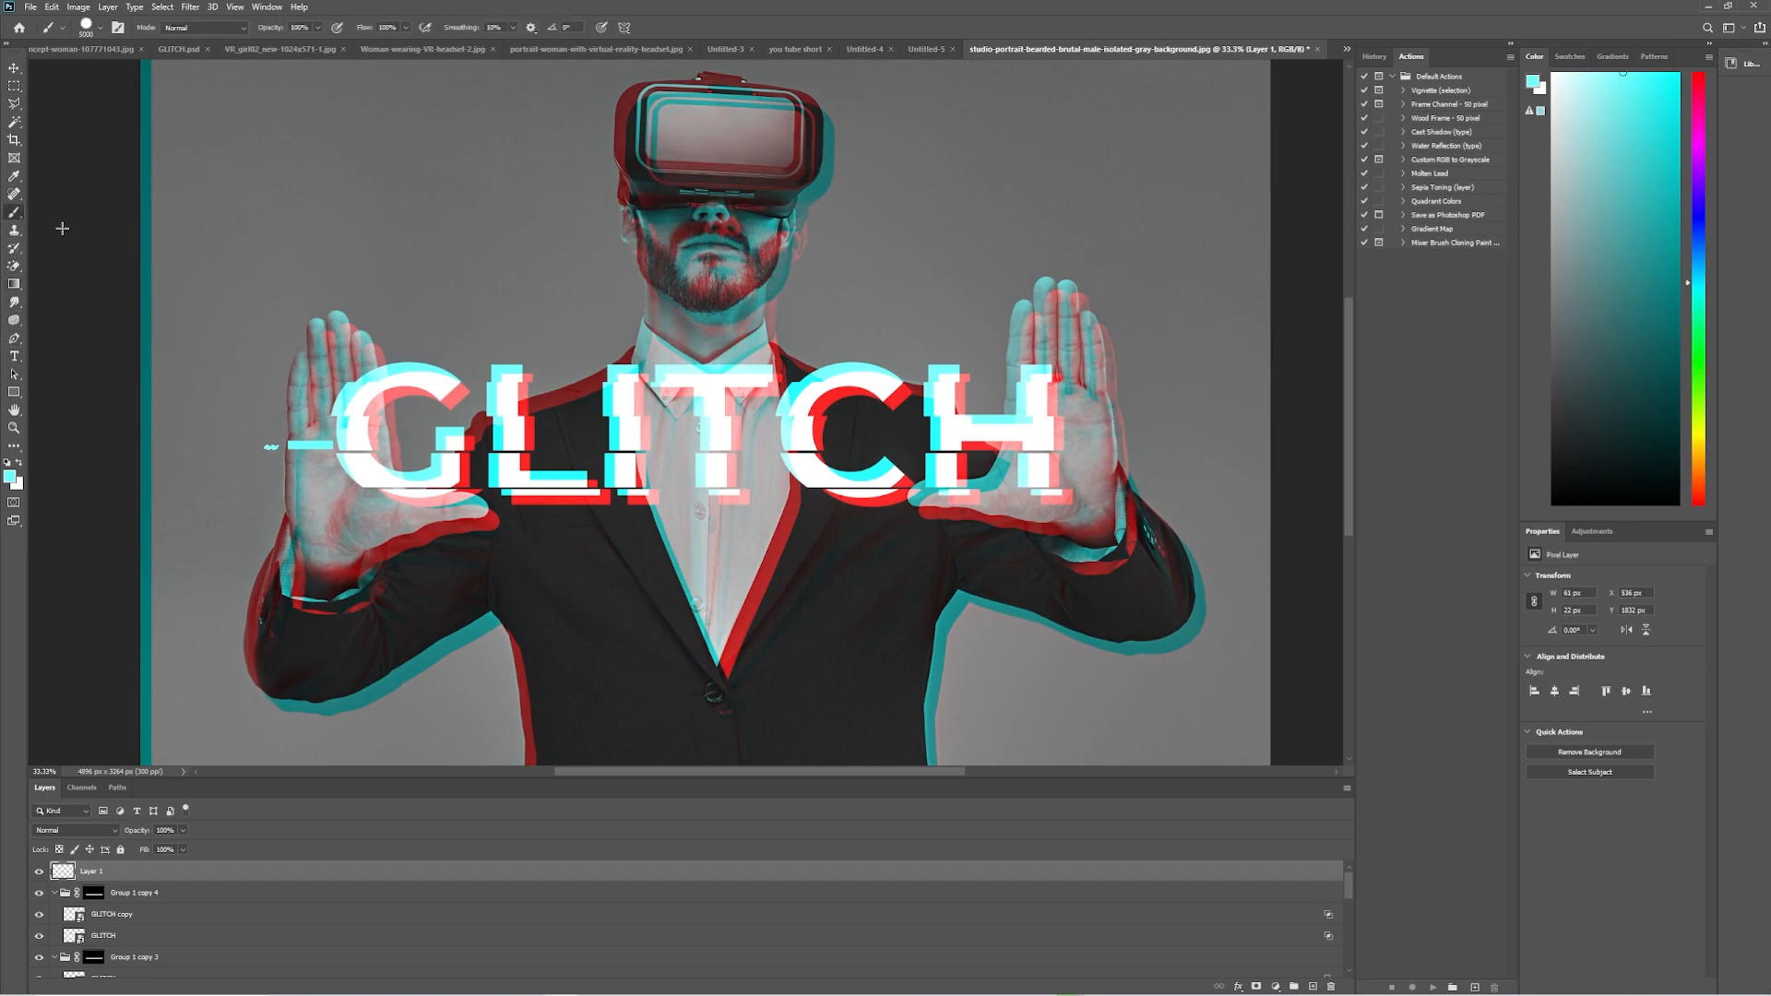
click(14, 86)
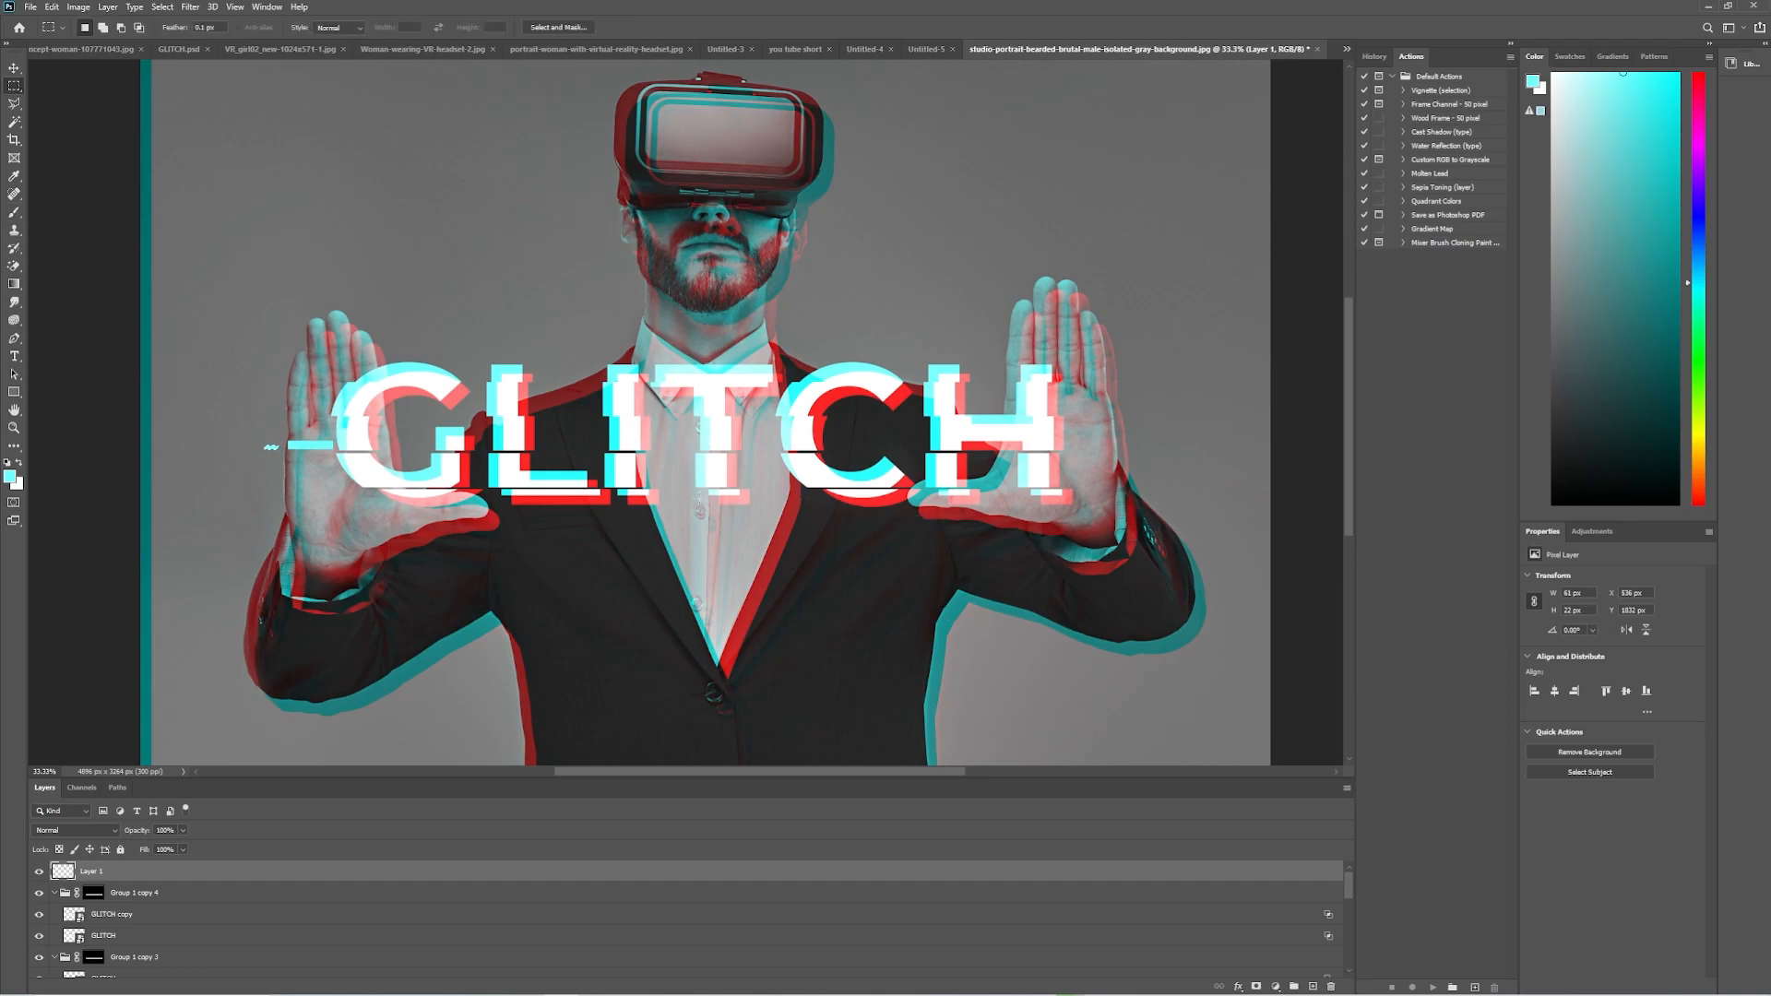
drag(697, 499, 706, 520)
click(14, 212)
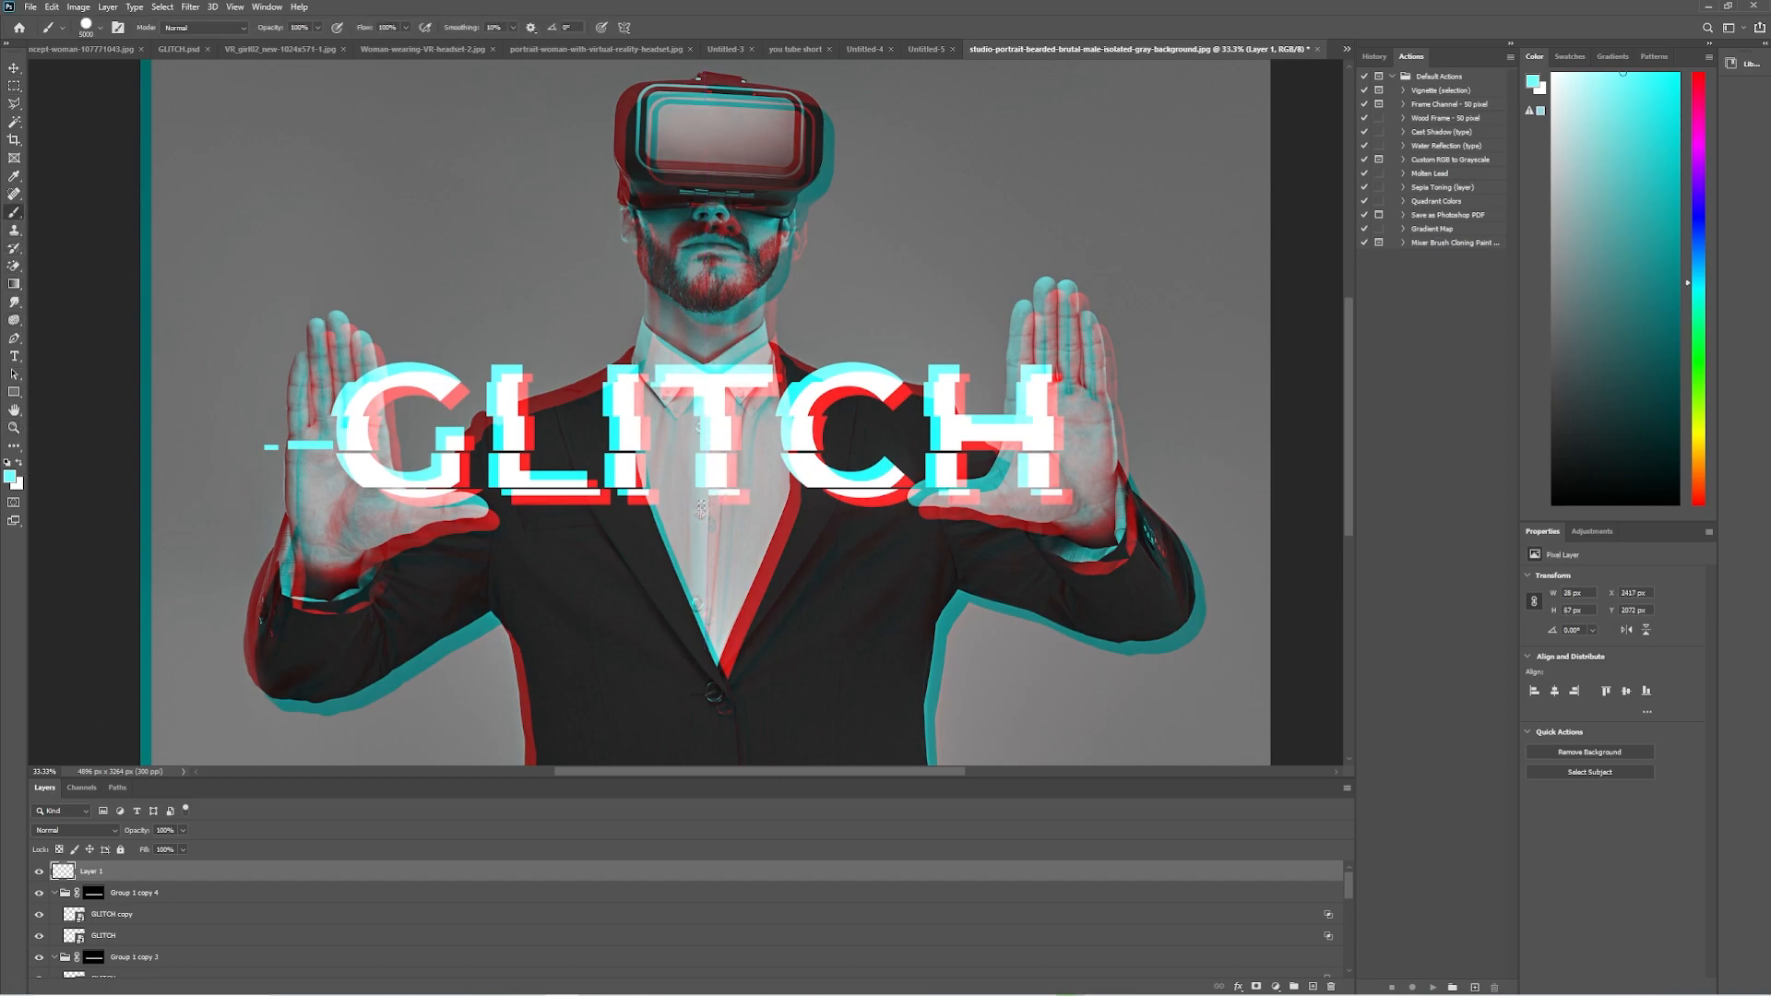
click(14, 85)
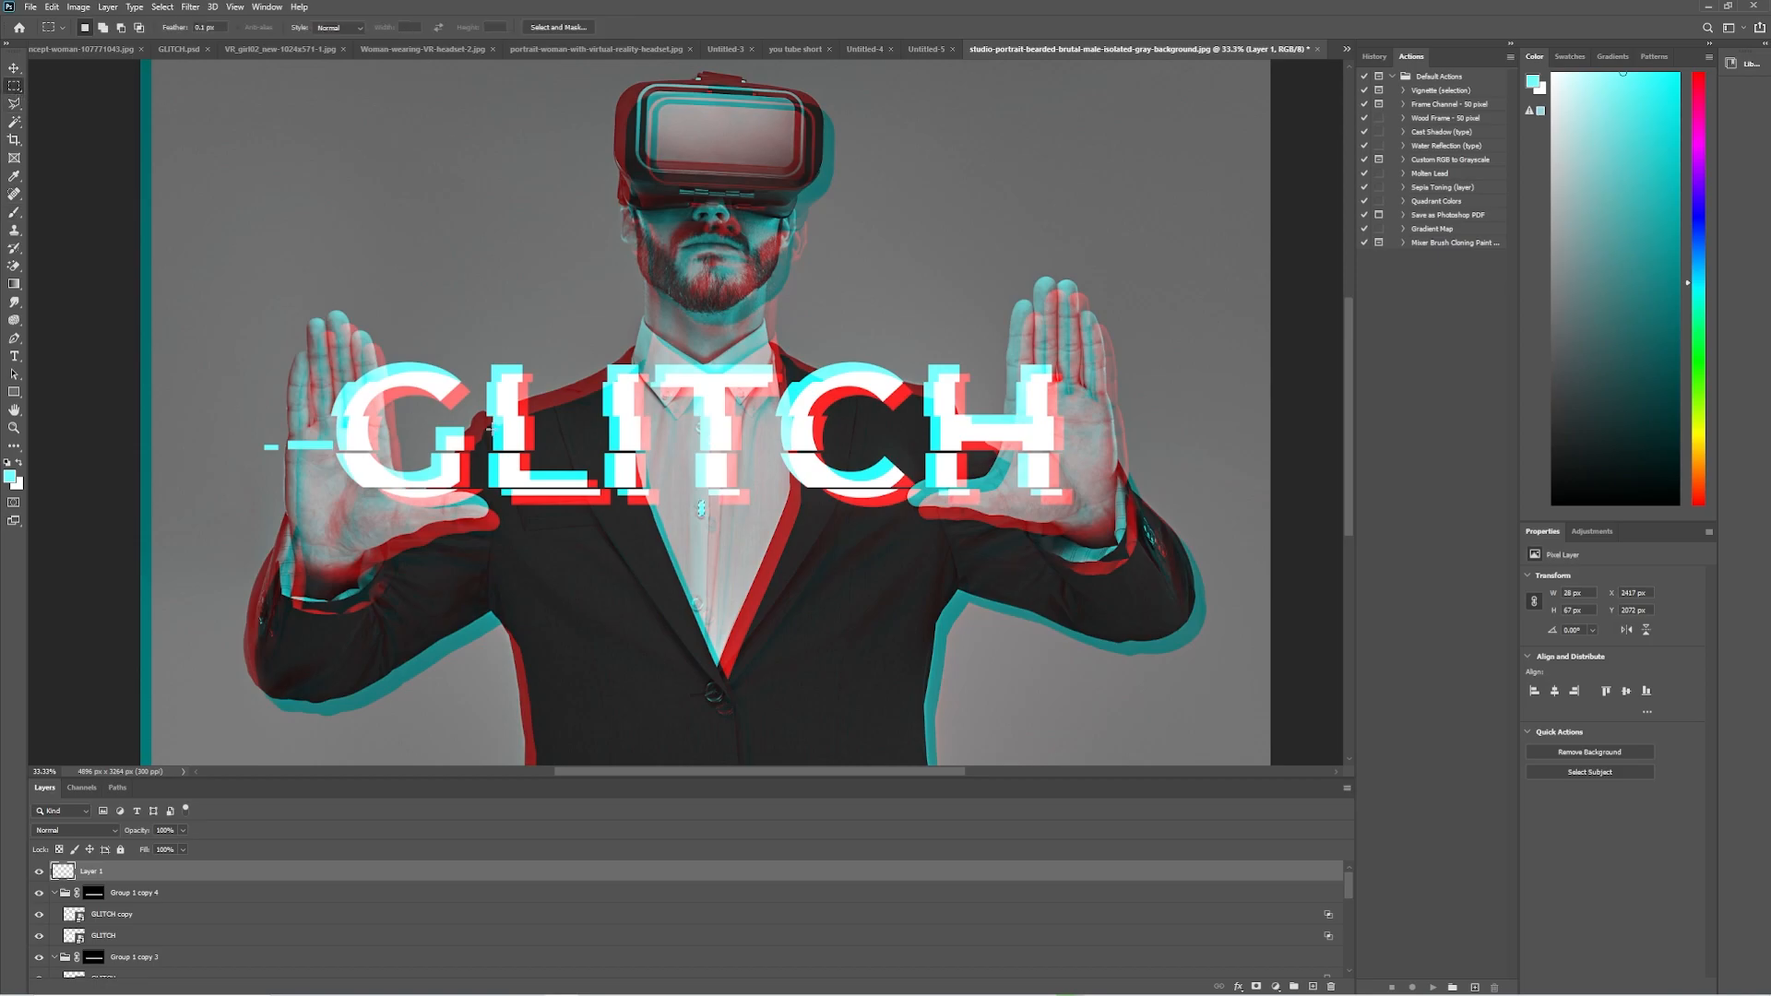
Paint a thin cyan bar about 151 × 22 px over the foot of the L and another just above the L.
drag(558, 460, 594, 467)
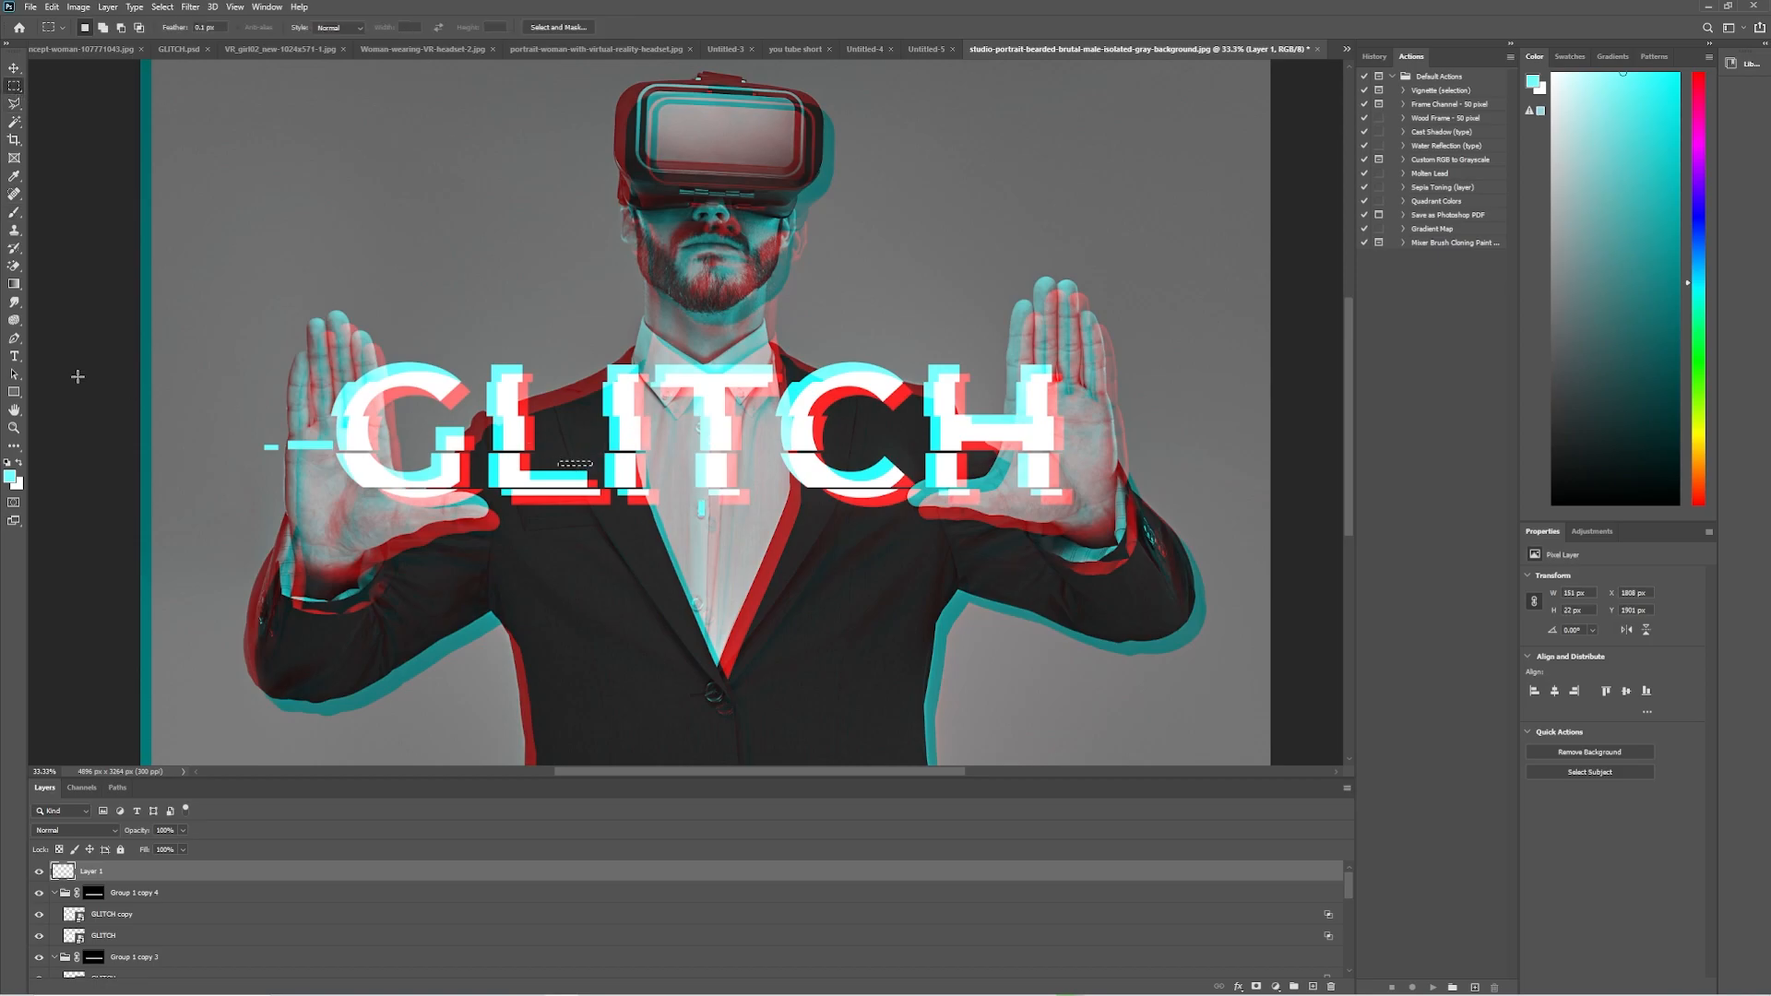
click(14, 213)
click(318, 314)
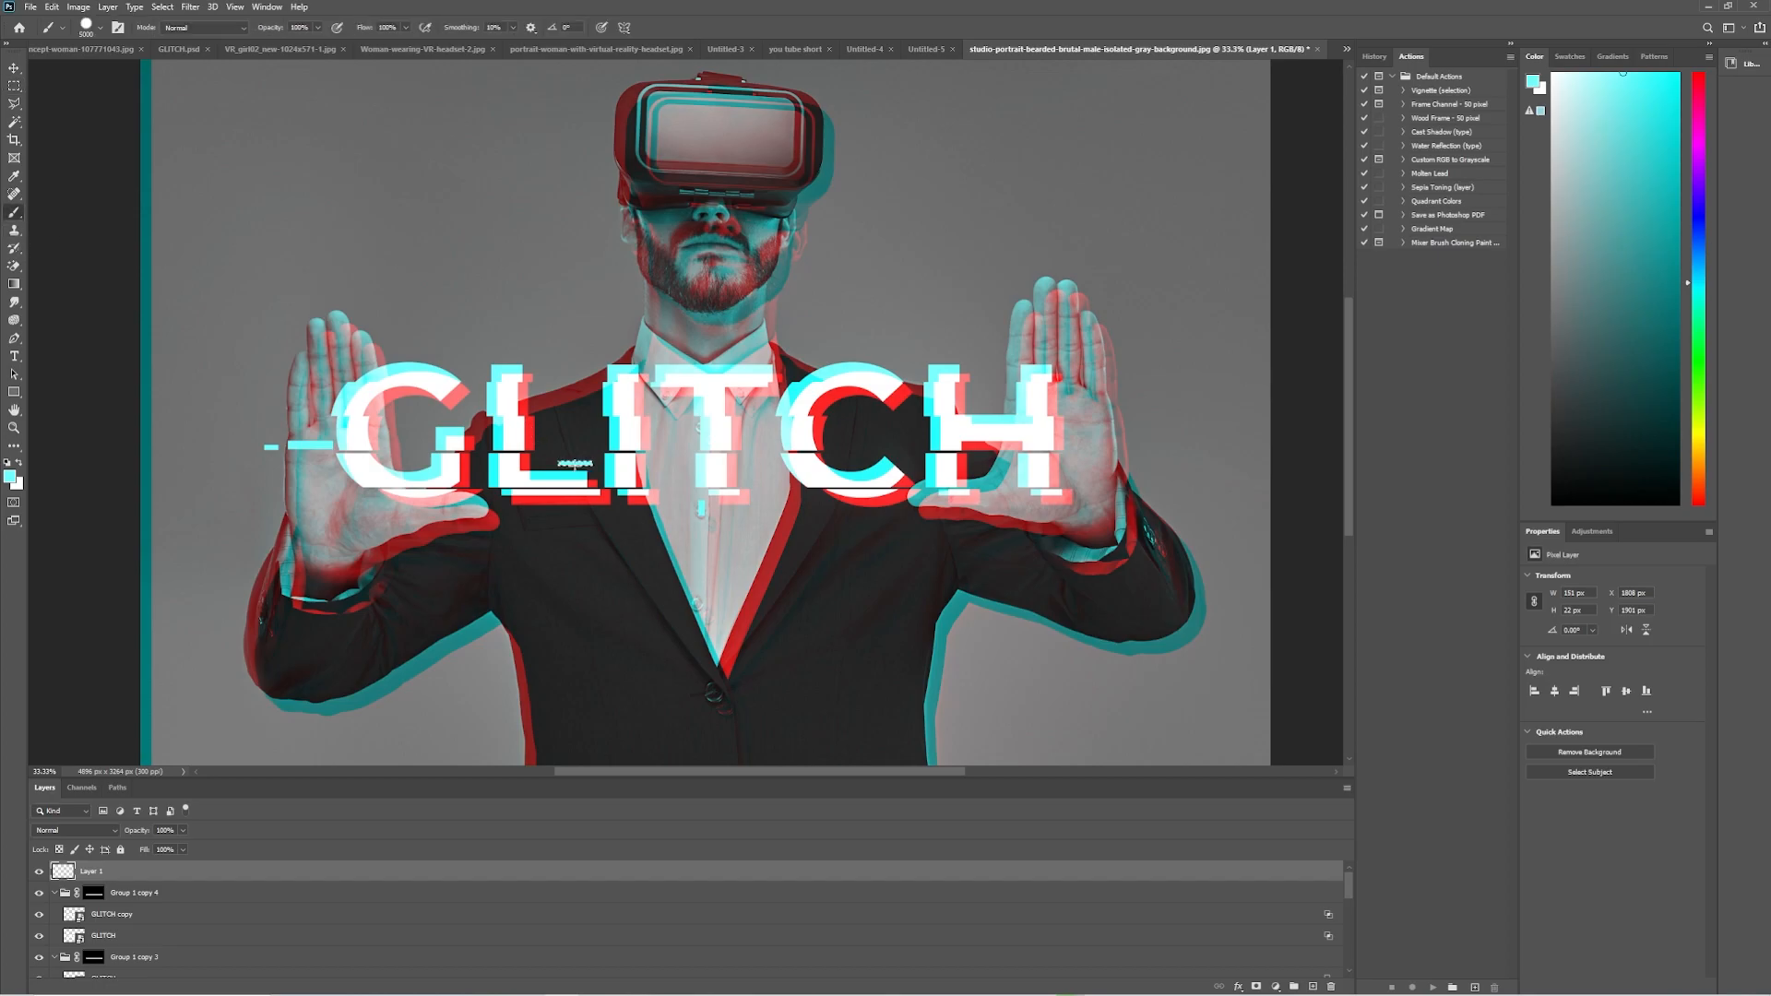
click(13, 85)
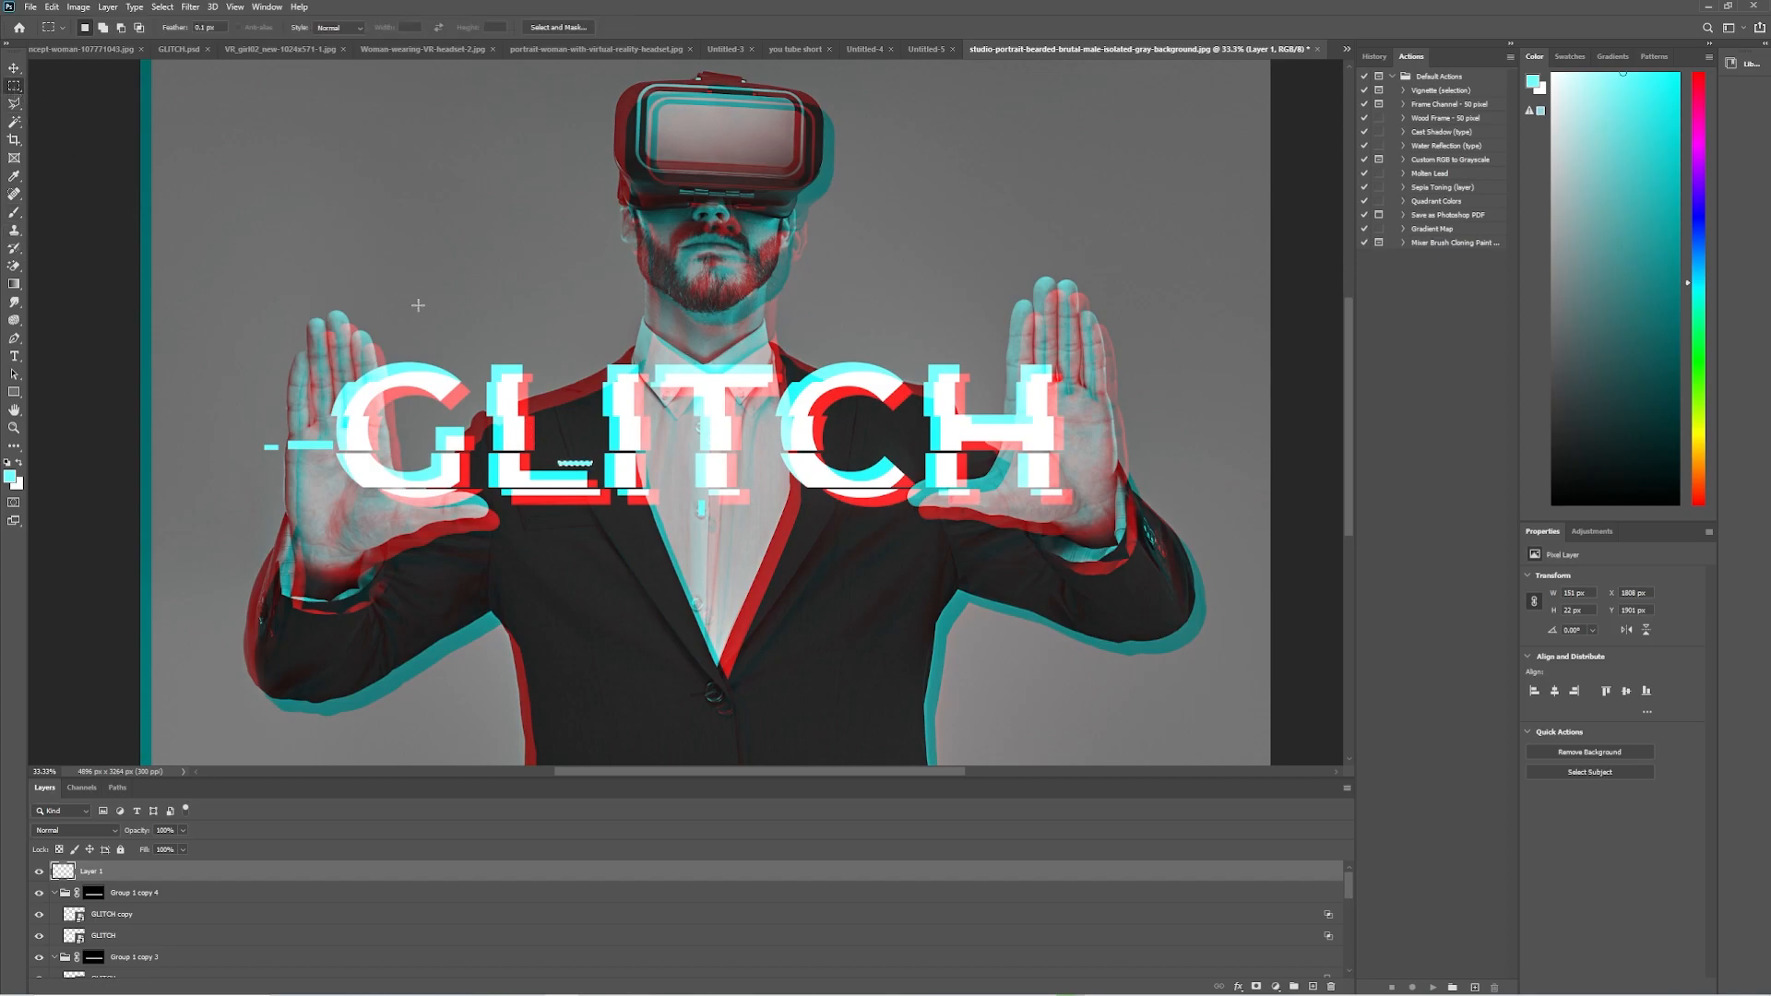
drag(491, 349, 524, 355)
click(14, 212)
Paint a thin cyan bar across the top of the T and a small cyan block above the I.
click(14, 86)
drag(726, 354, 773, 358)
click(13, 213)
click(14, 85)
drag(628, 357, 636, 363)
click(14, 212)
click(632, 359)
Paint a cyan block beside the man's neck, above the letter I.
click(14, 84)
drag(620, 285, 636, 296)
click(14, 212)
click(628, 291)
Paint a cyan bar about 88 × 25 px above the H and cut a horizontal gap through the block beside the neck.
key(m)
drag(939, 354, 965, 361)
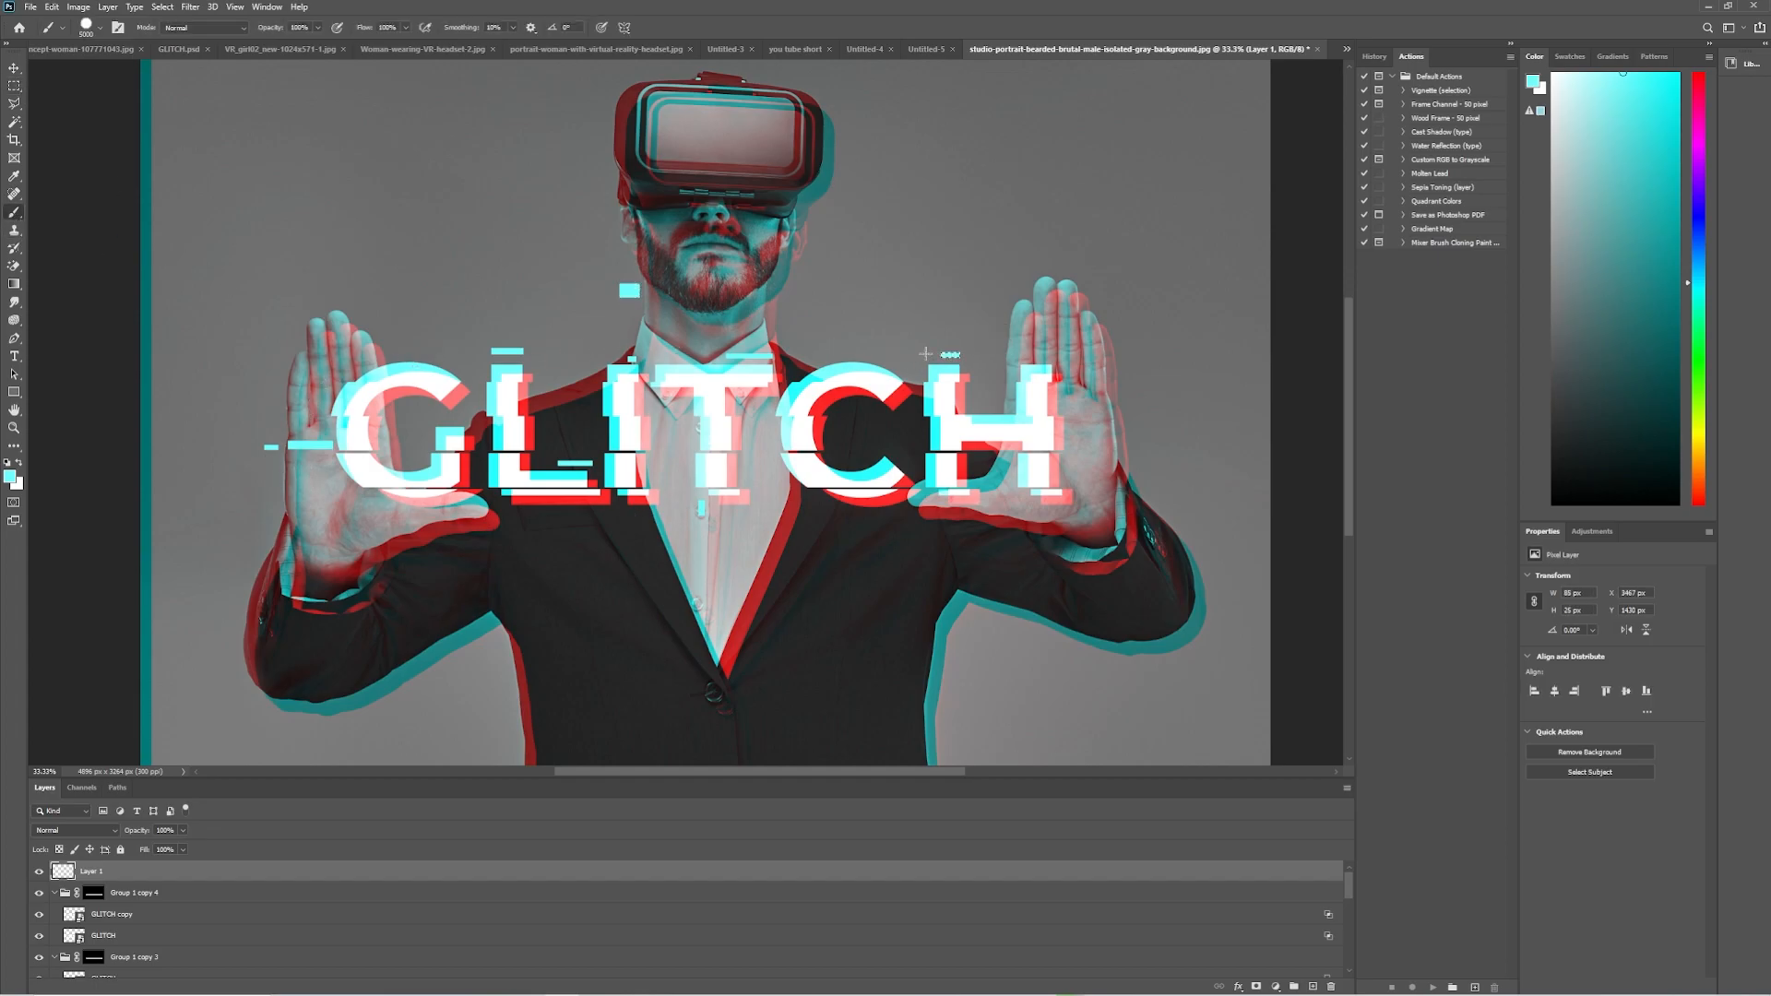
drag(612, 272, 650, 284)
Fill a red bar about 181 × 40 px below the L, using red sampled from the title's offset edge.
drag(572, 513, 611, 522)
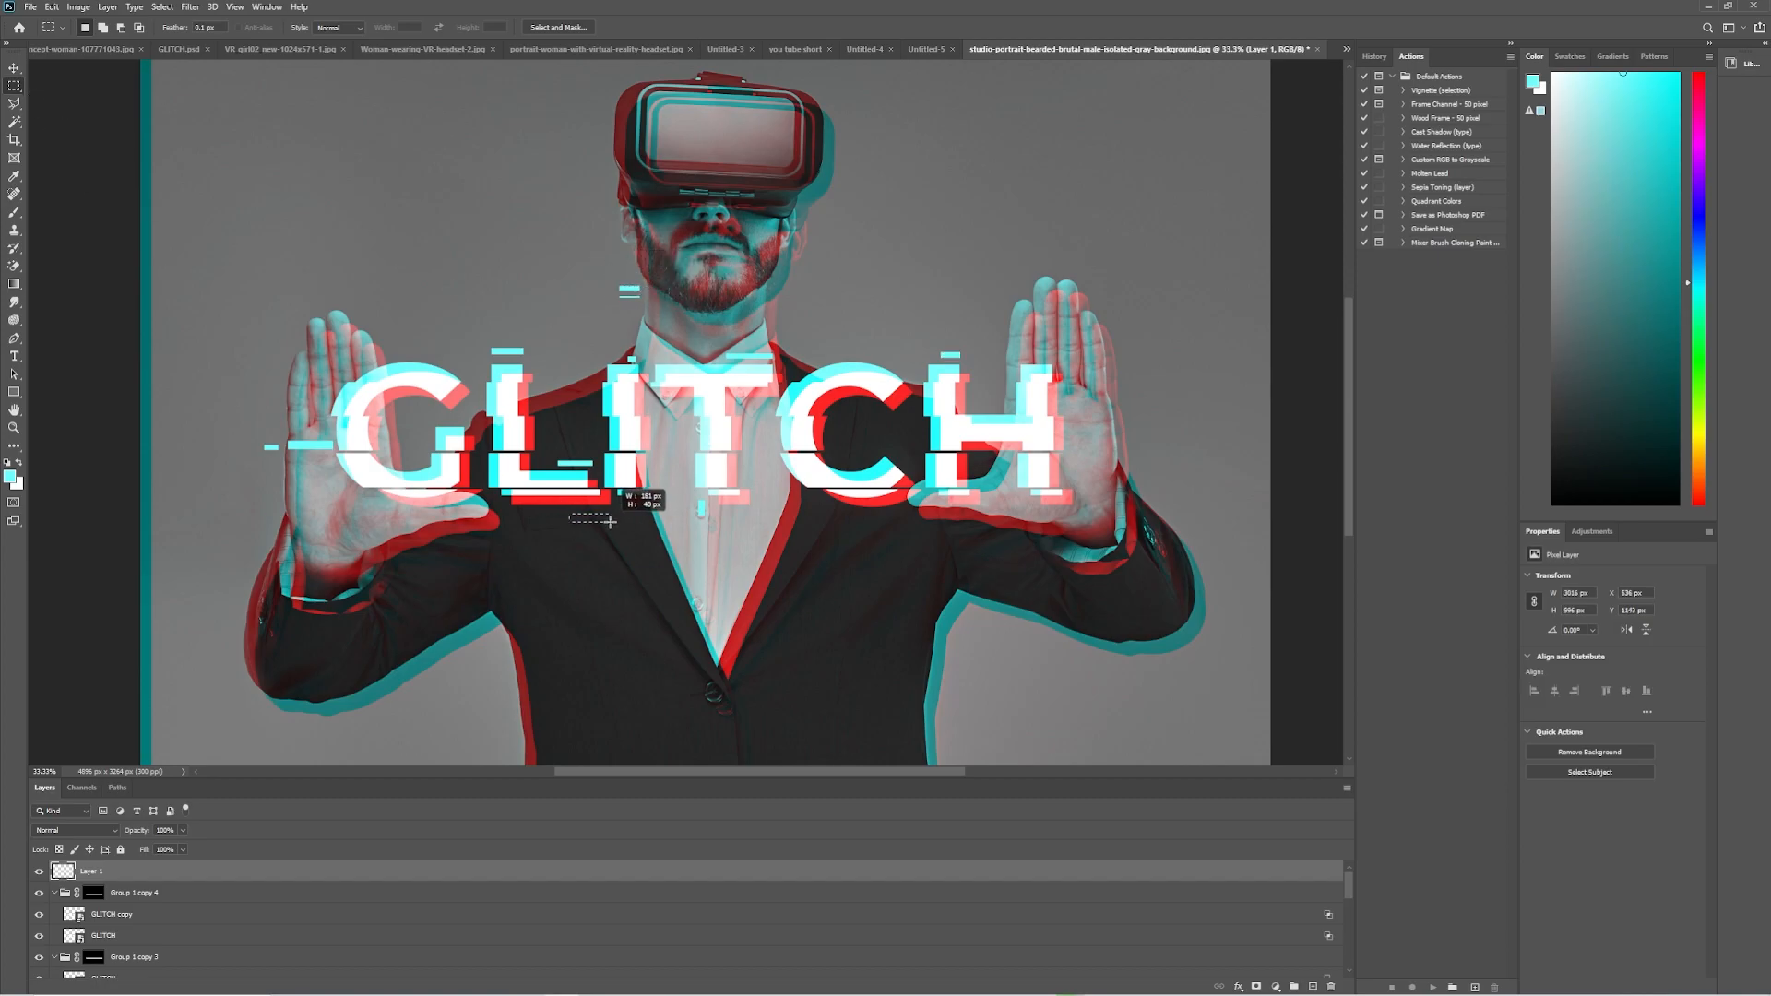
click(14, 176)
click(465, 472)
key(m)
key(alt+BackSpace)
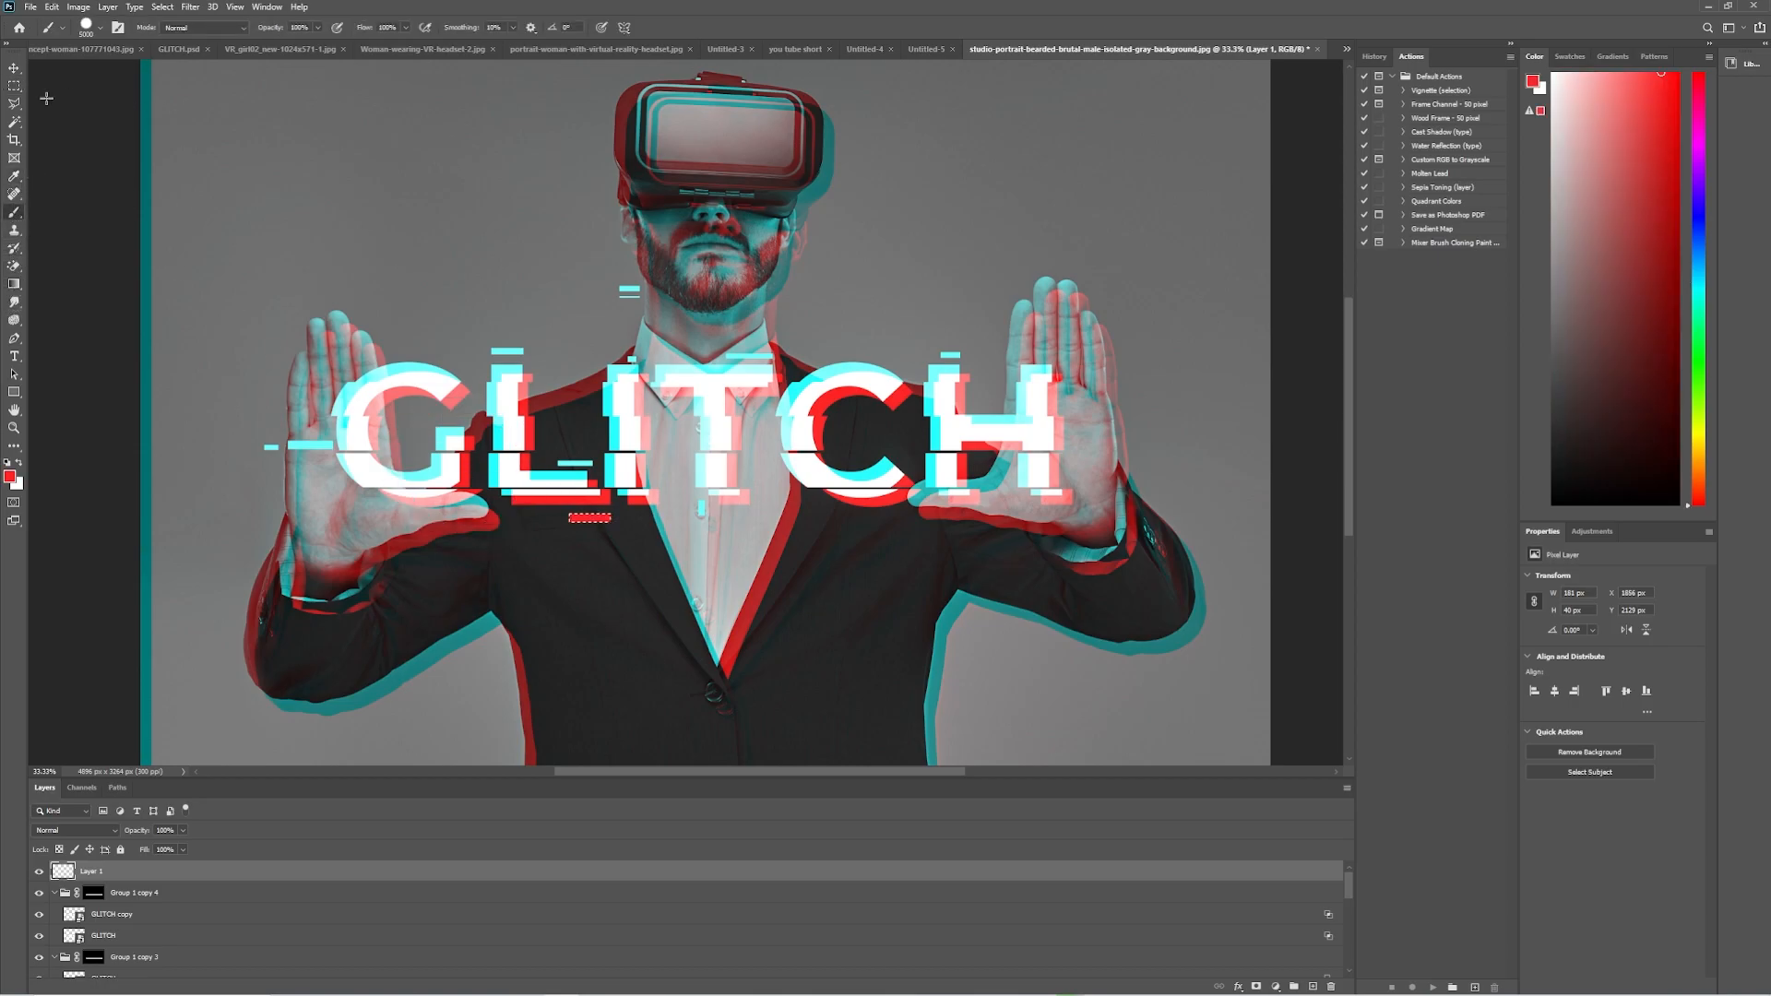
Paint a small red block below the H's outer leg and a thin upright red sliver near its top, and deselect.
drag(1052, 511, 1075, 521)
key(b)
key(m)
key(ctrl+d)
drag(1055, 336, 1059, 362)
key(b)
key(m)
key(ctrl+d)
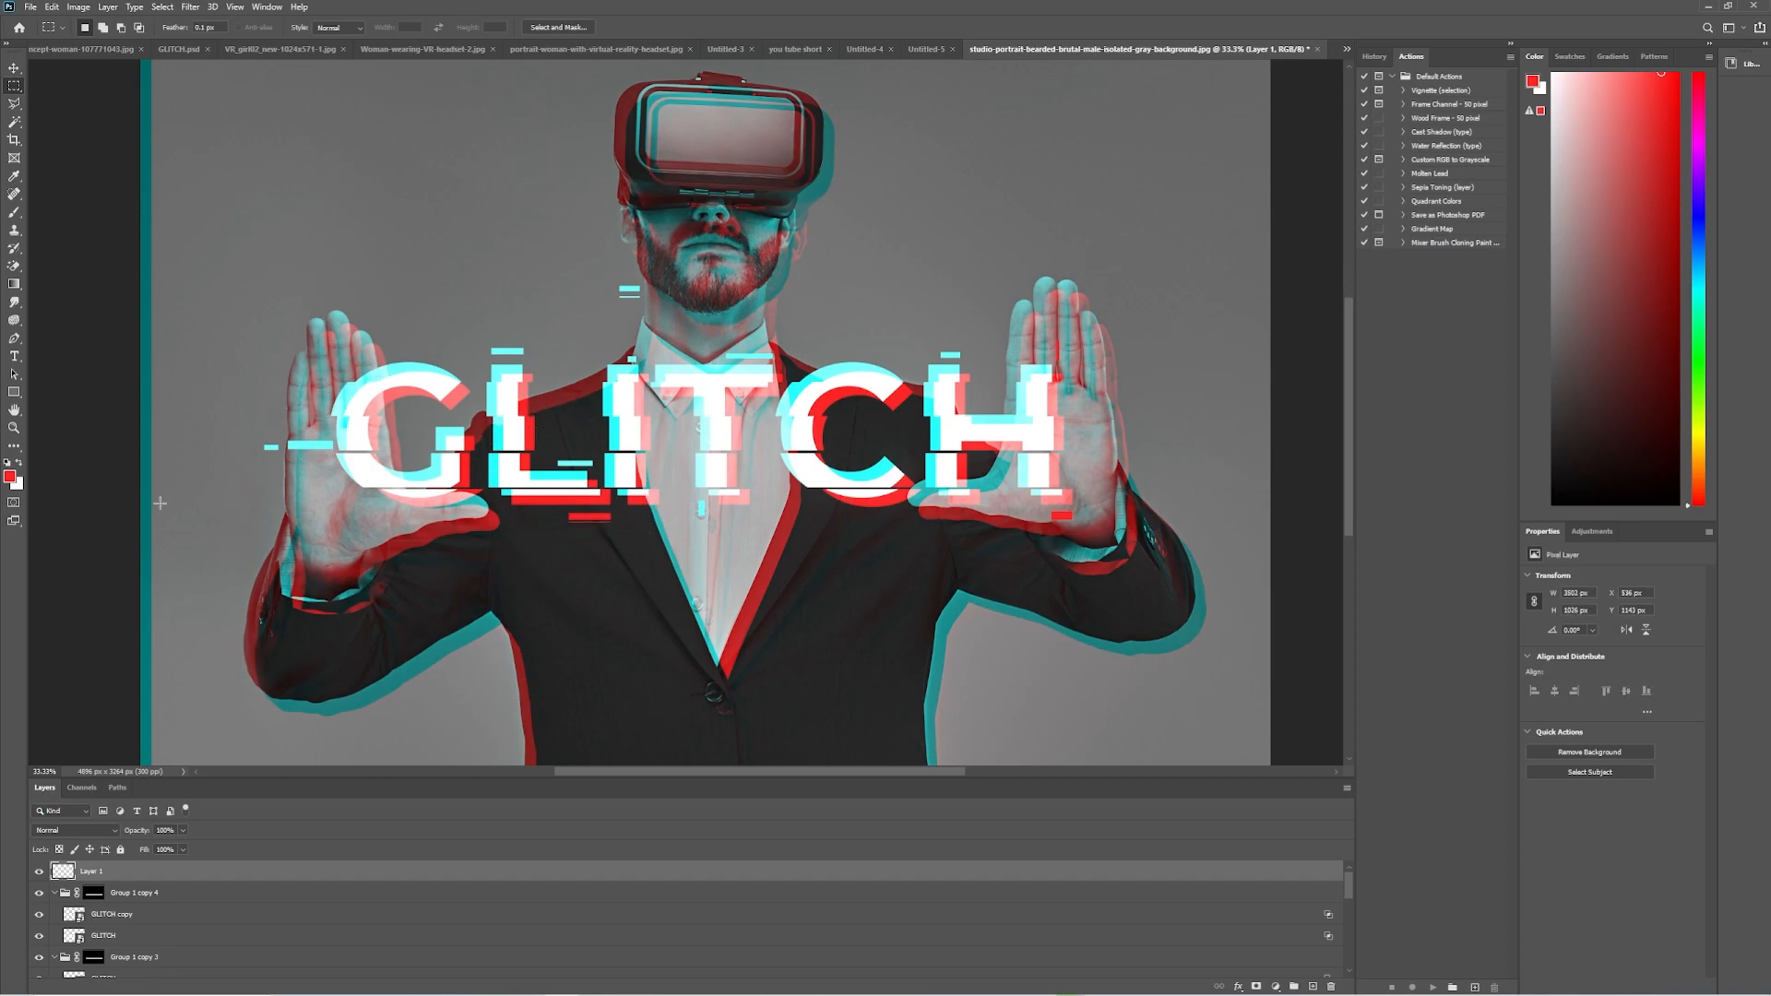
Delete a thin horizontal strip from the cyan bar touching the G to split it lengthwise, and deselect.
drag(285, 443, 339, 447)
key(Delete)
key(ctrl+d)
Crop the canvas slightly inward from its top and left edges to trim off the cyan border.
click(14, 427)
alt+click(571, 468)
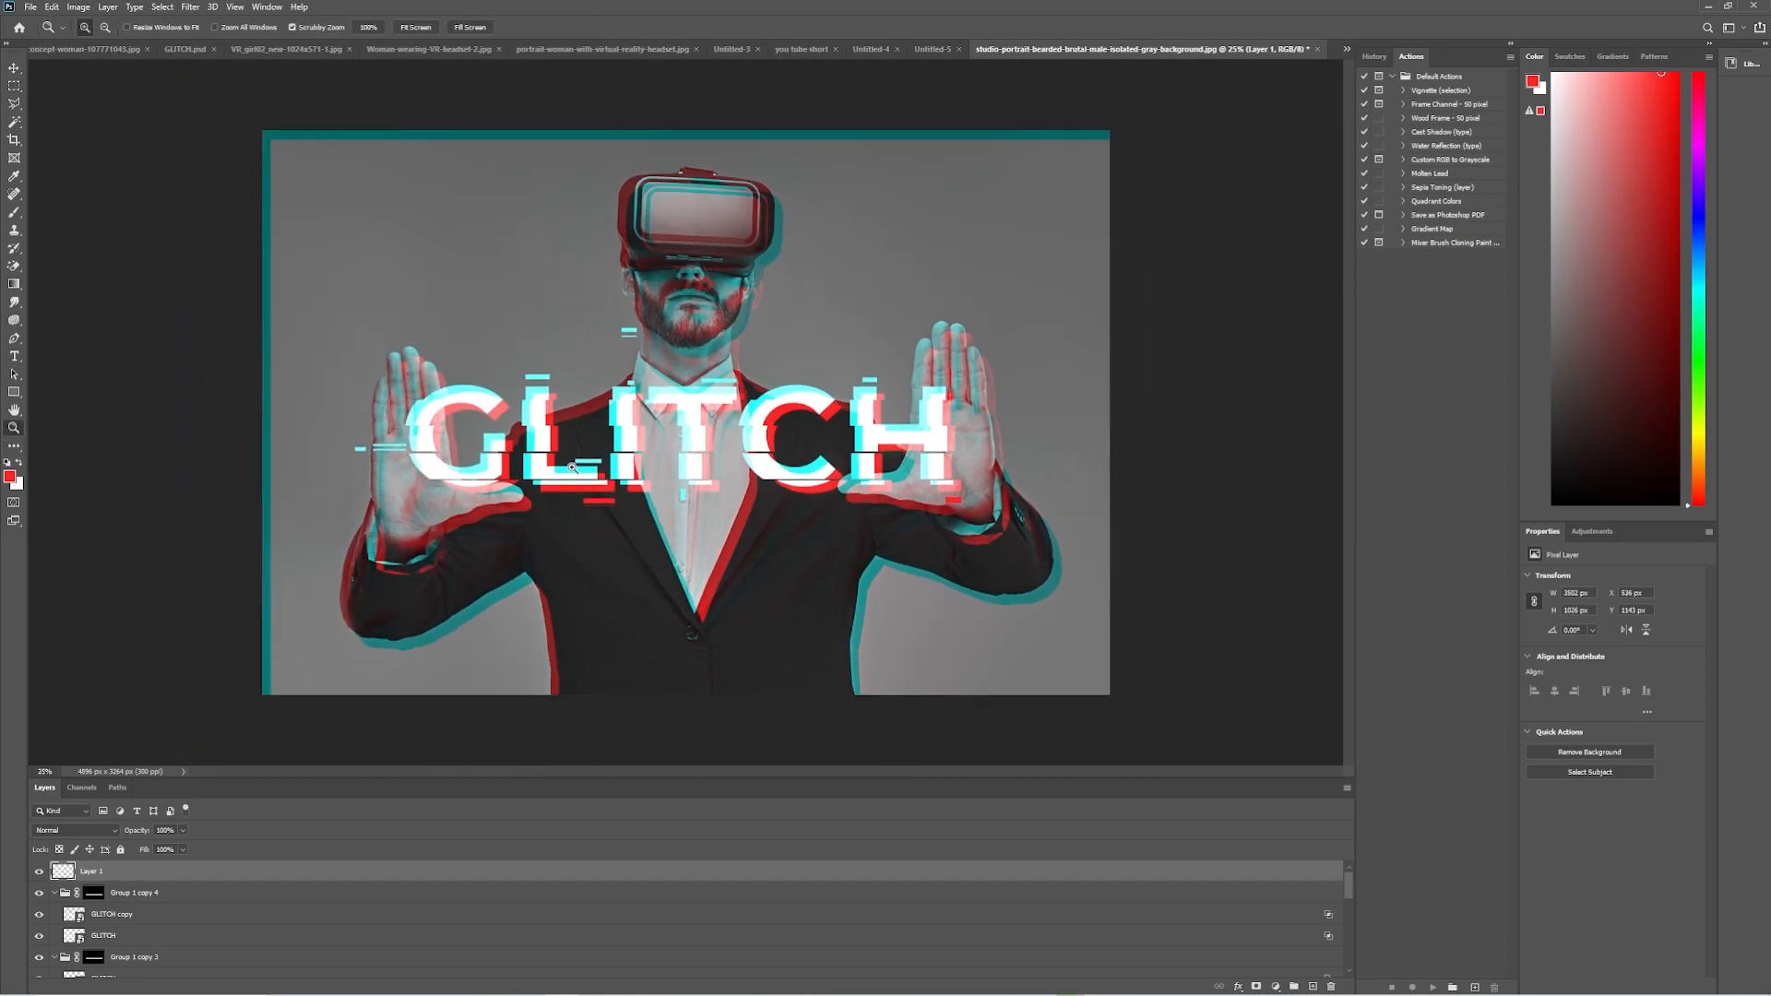
click(14, 139)
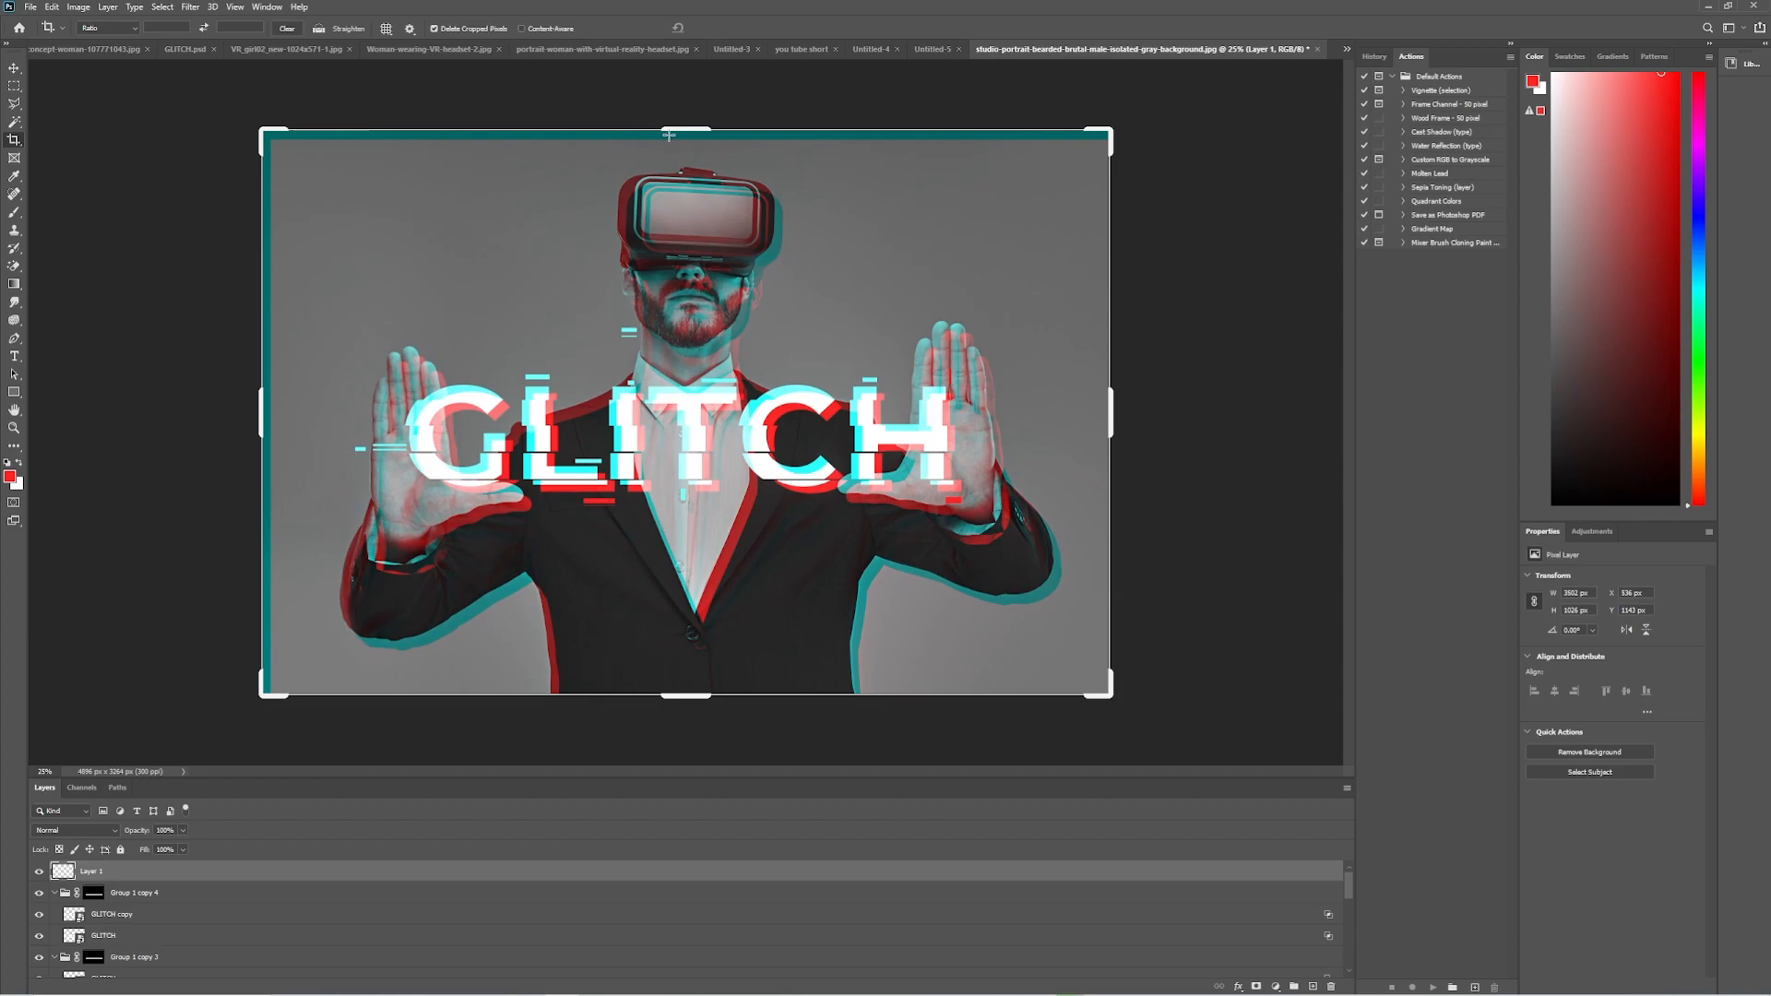
drag(679, 126, 679, 132)
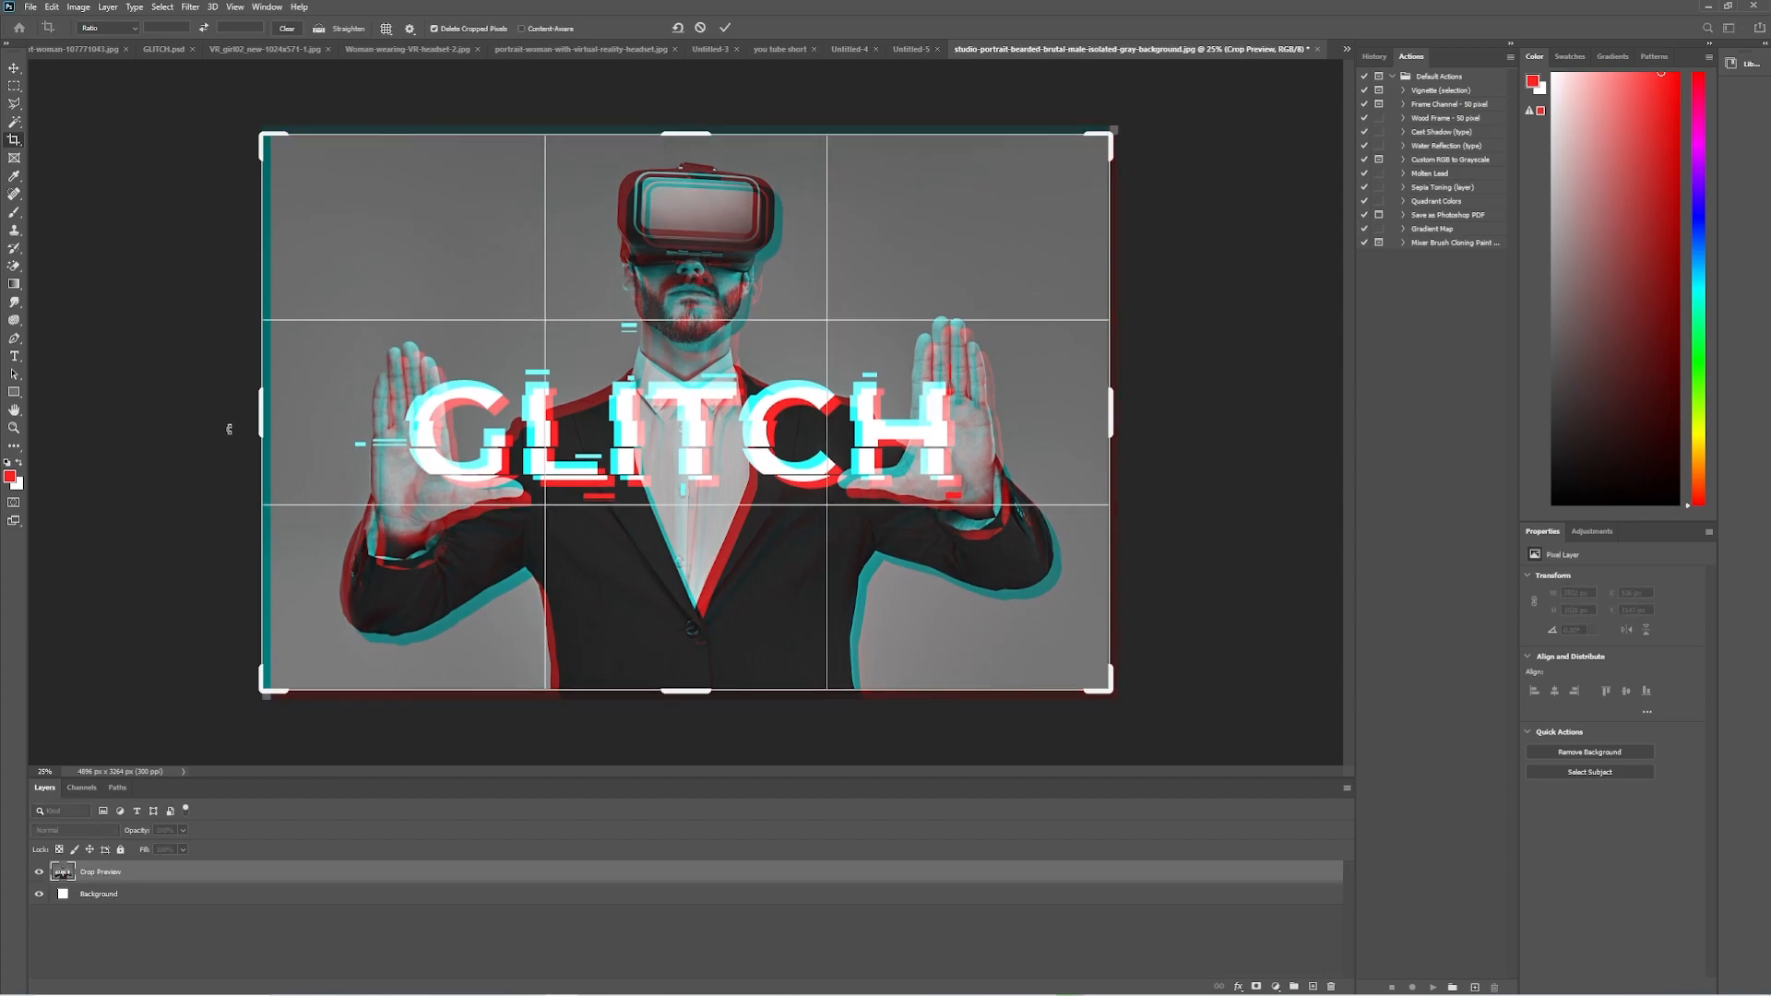
drag(258, 424, 265, 423)
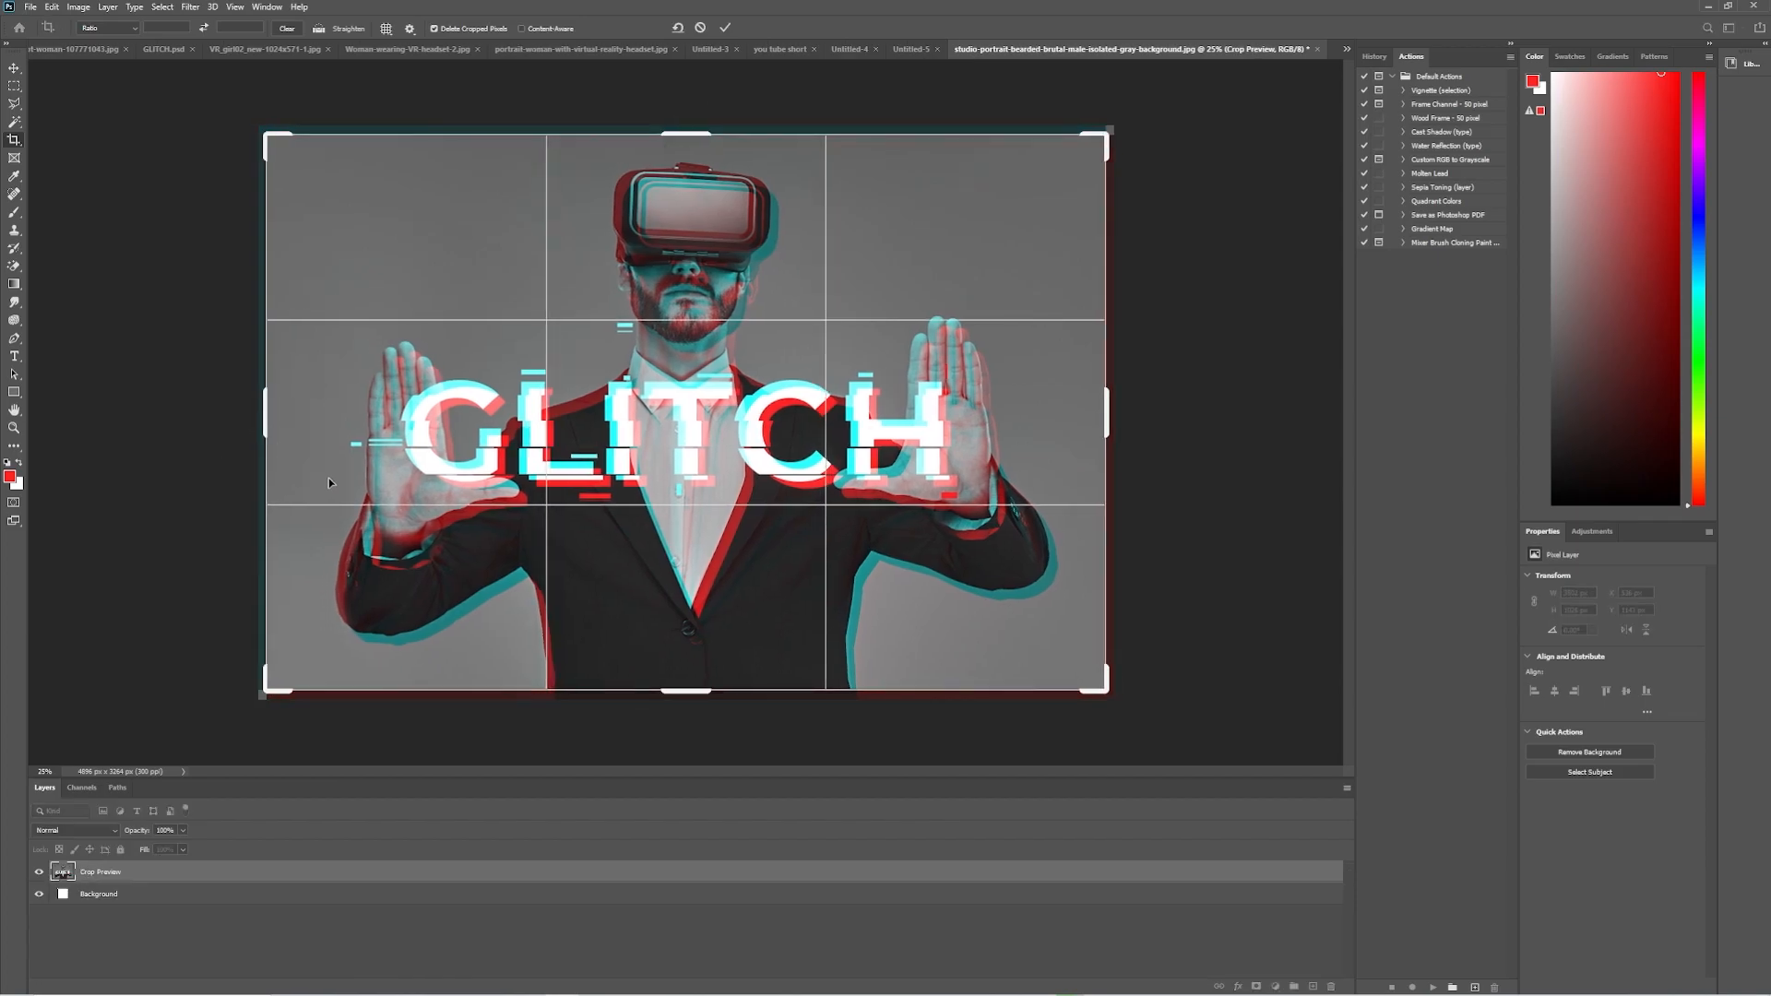
key(Return)
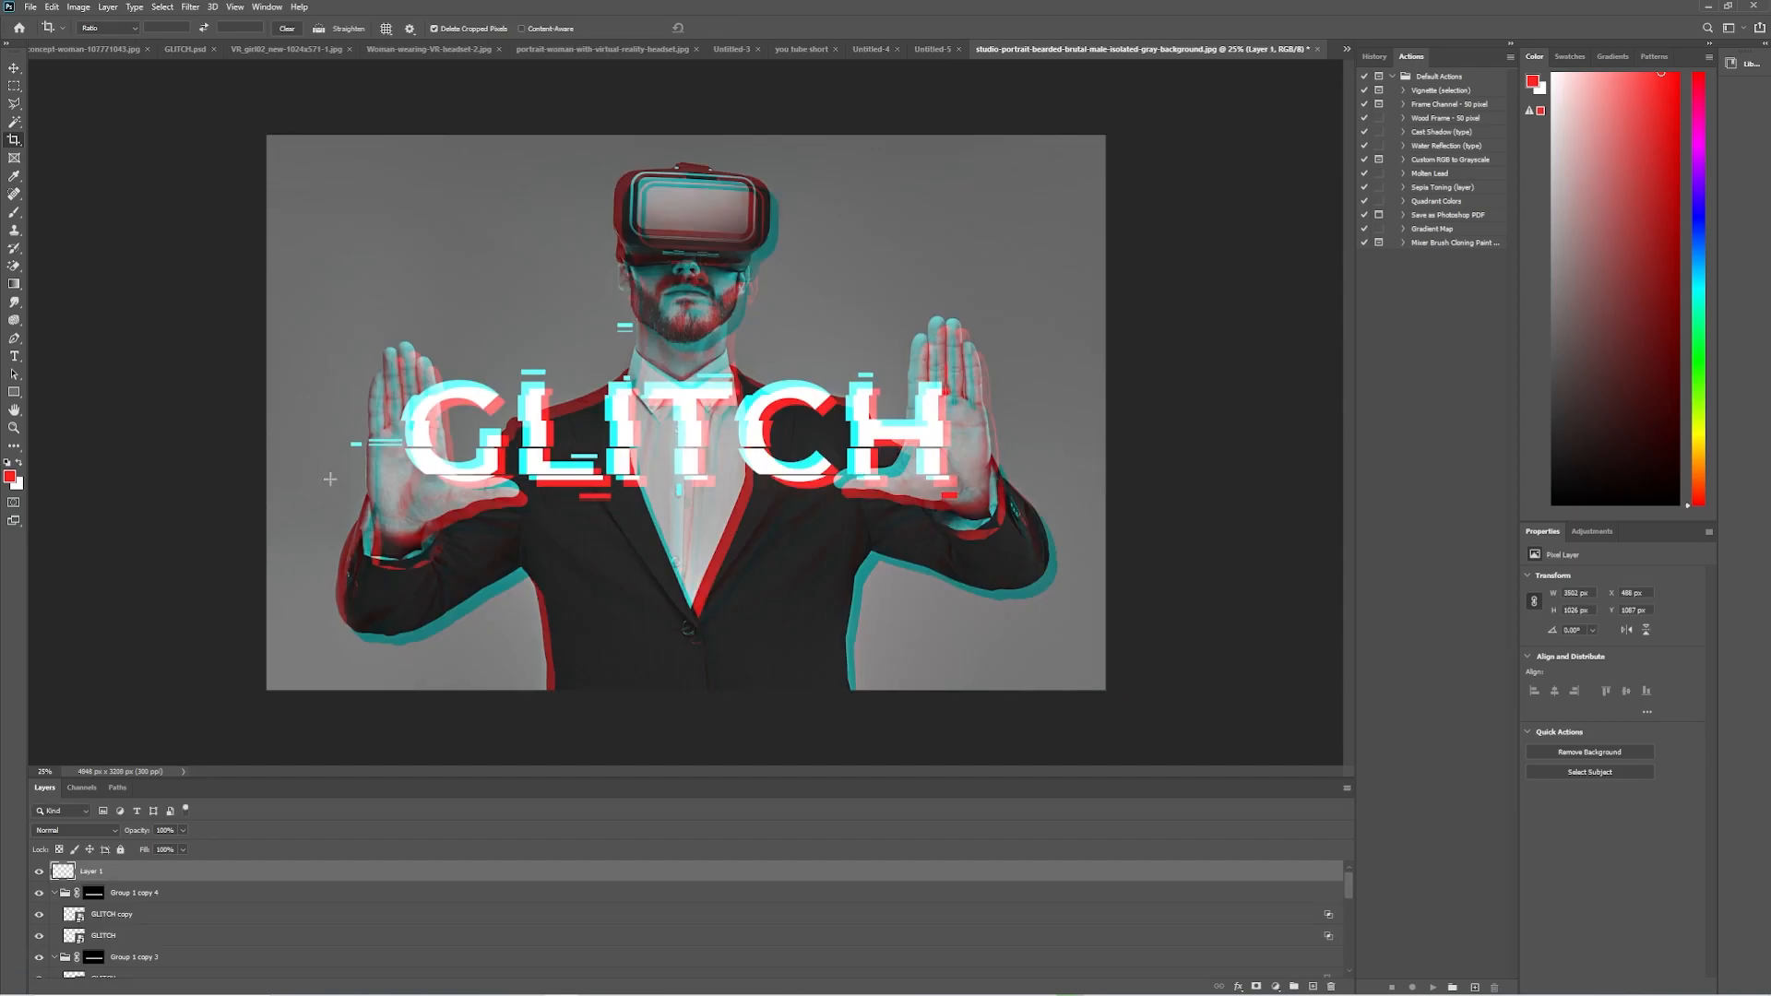